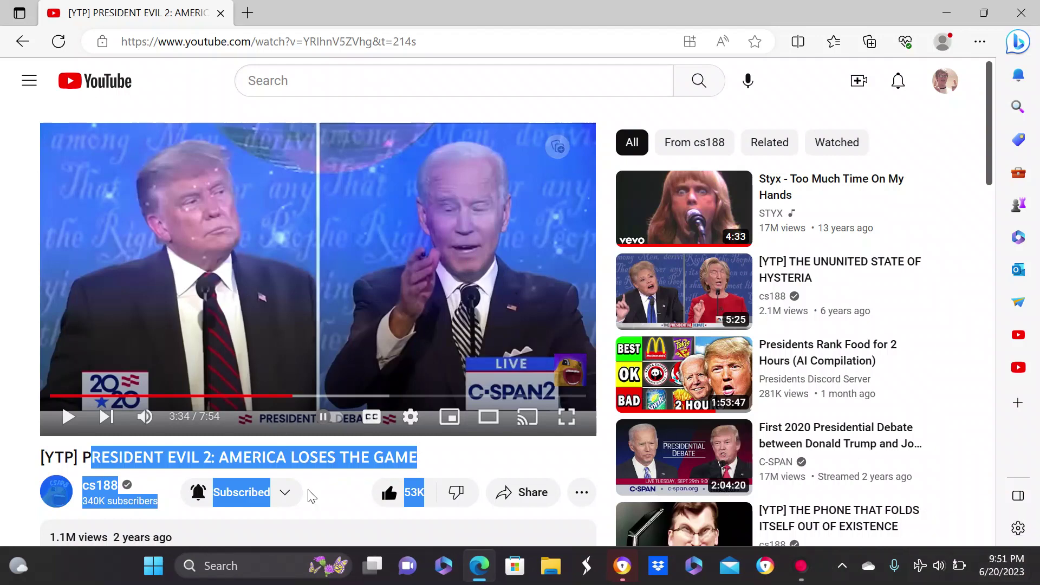
# Replay the PRESIDENT EVIL 2 video around 3:34–3:36, then close the Edge tab.
pyautogui.click(326, 499)
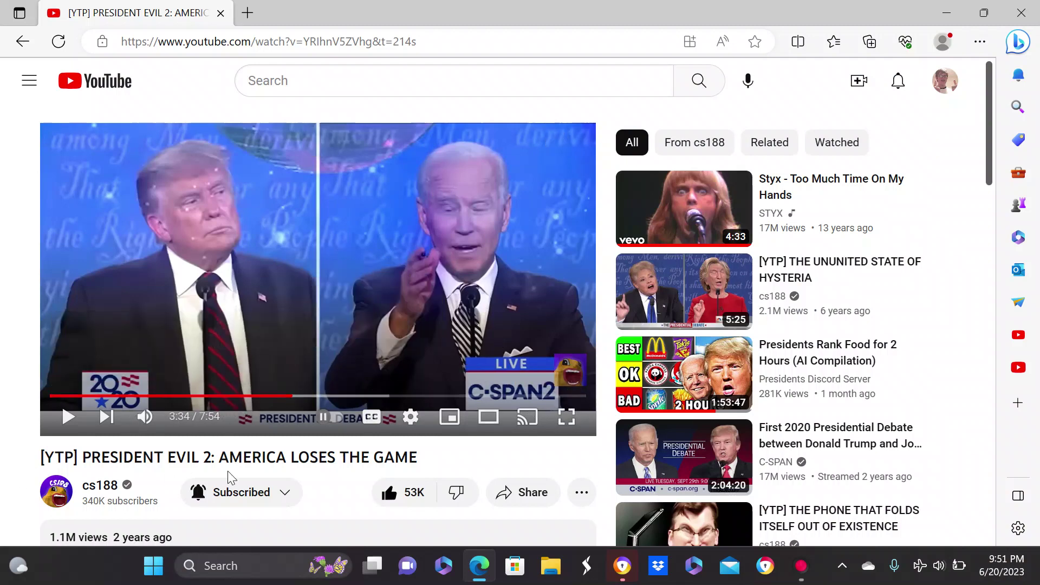
pyautogui.scroll(-1, 395, 451)
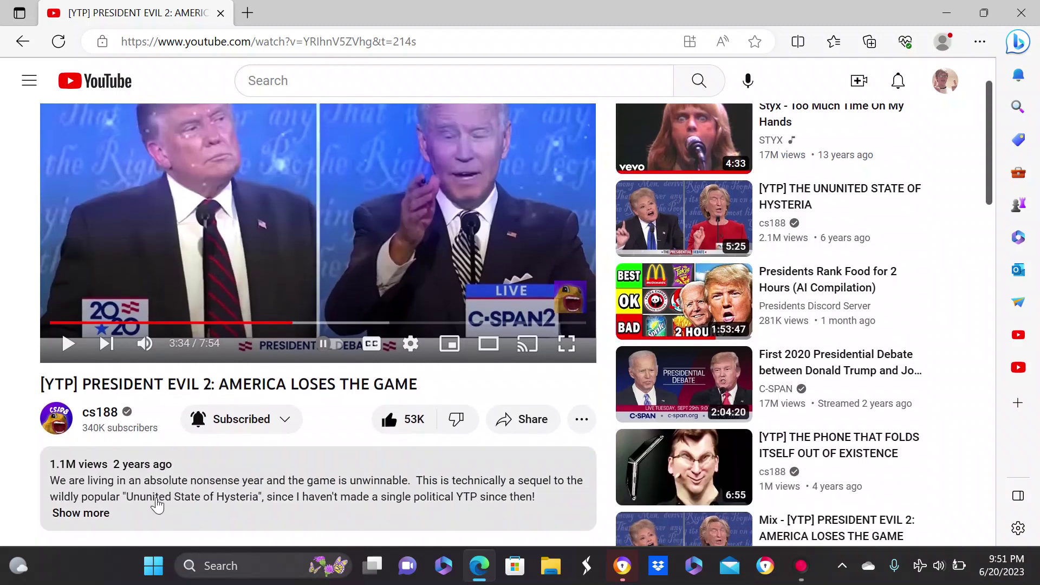
pyautogui.scroll(1, 319, 418)
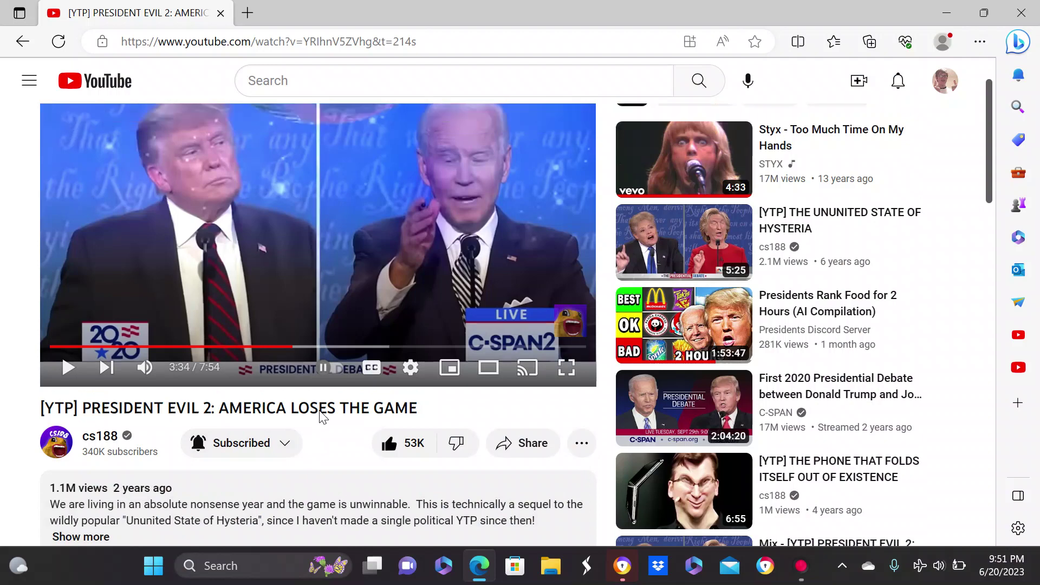
pyautogui.scroll(-1, 366, 476)
pyautogui.scroll(1, 366, 465)
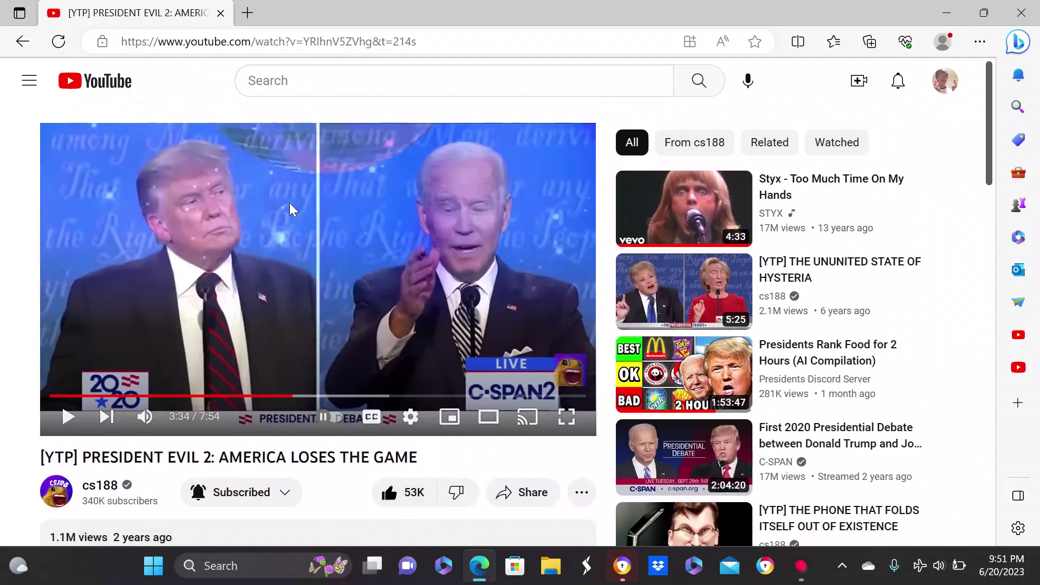
pyautogui.click(474, 298)
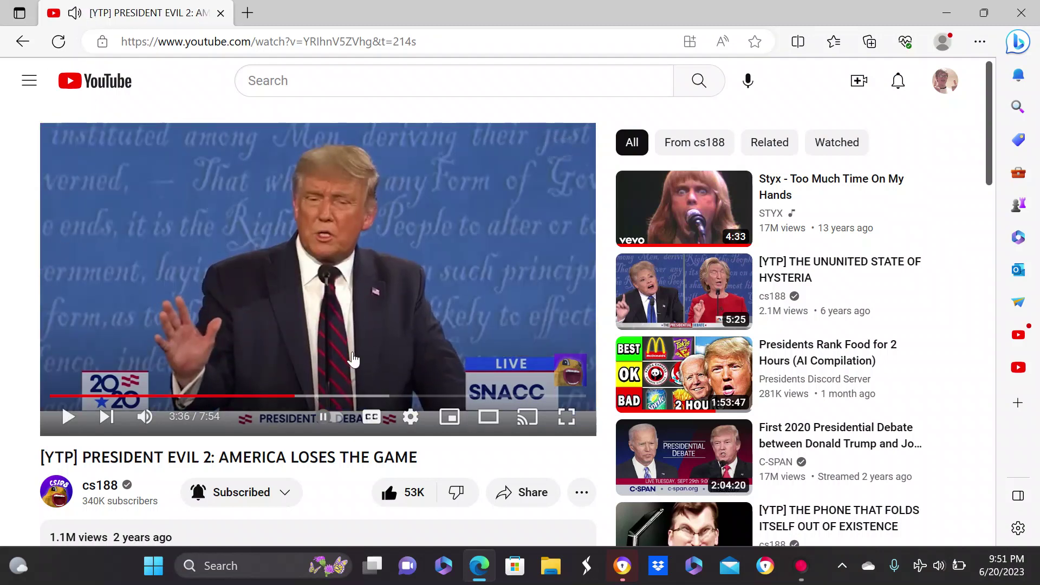
pyautogui.click(304, 398)
pyautogui.moveTo(305, 398); pyautogui.dragTo(295, 398)
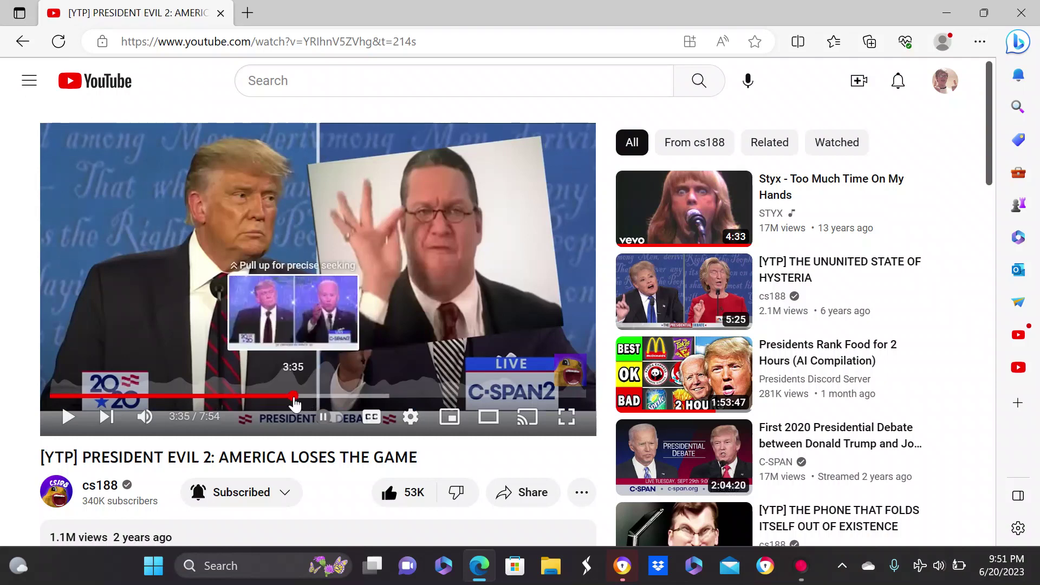
pyautogui.click(302, 305)
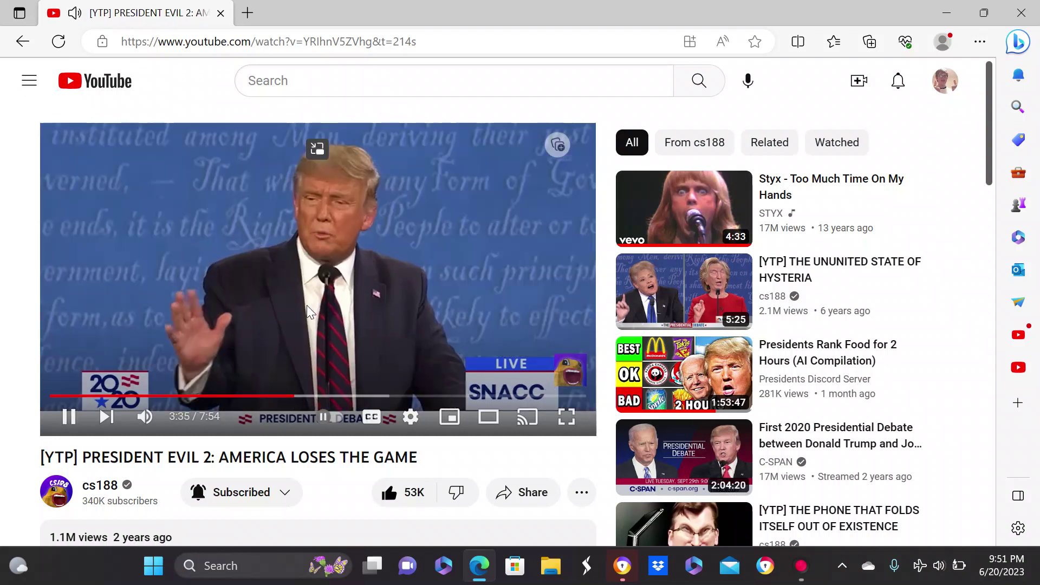
pyautogui.click(296, 399)
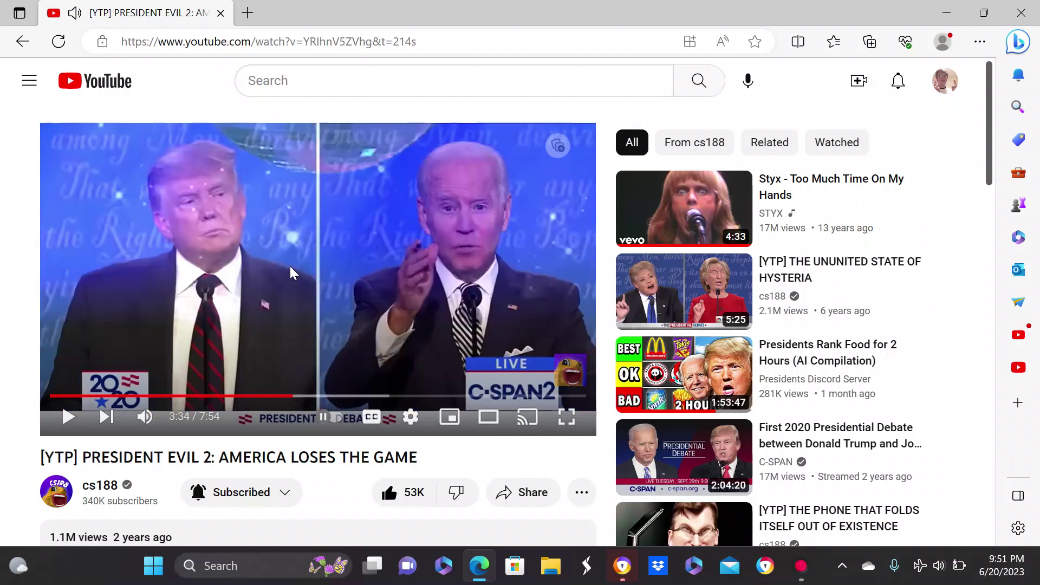
pyautogui.click(293, 272)
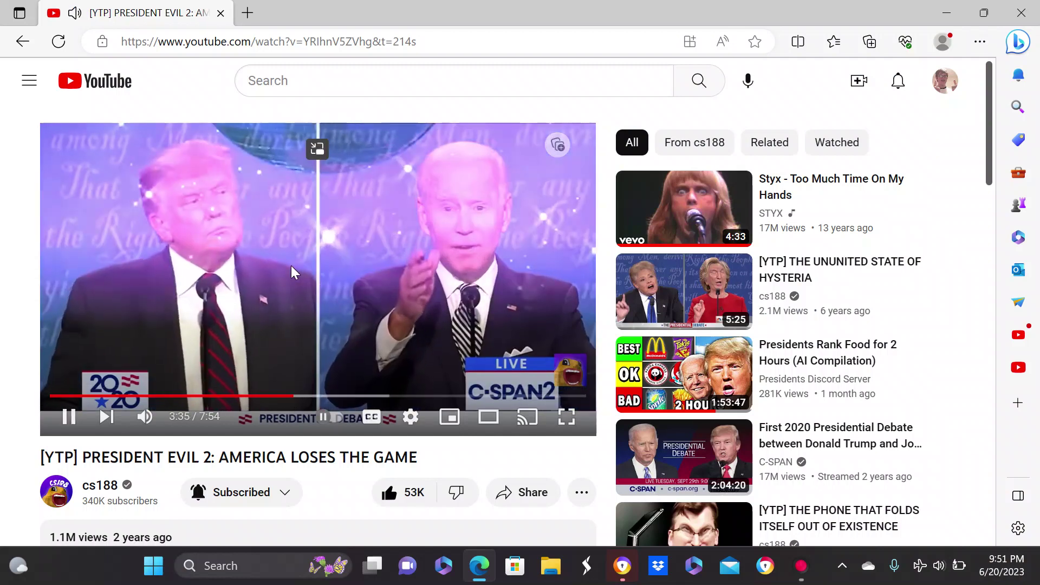
pyautogui.click(292, 272)
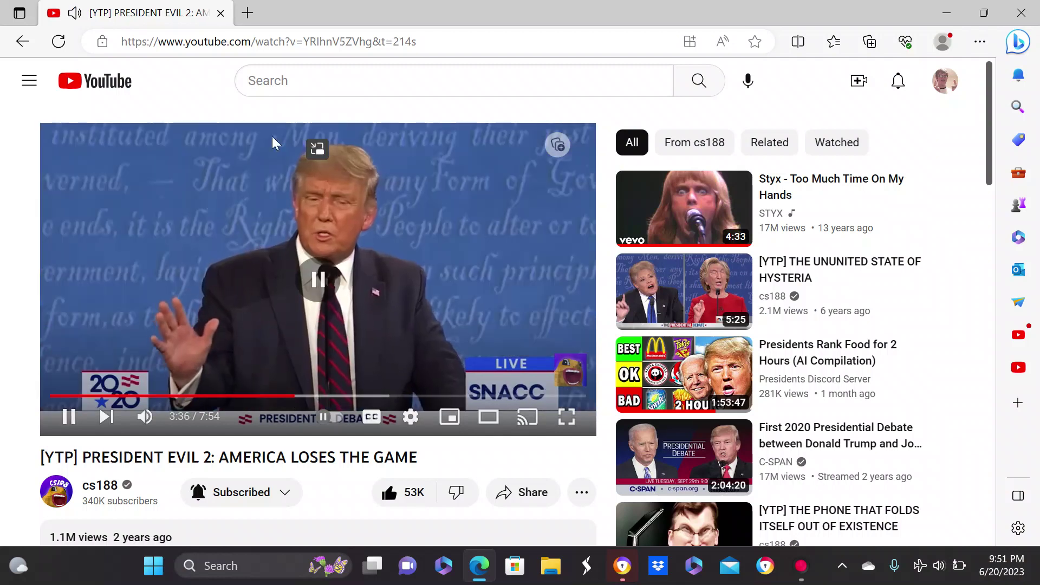
pyautogui.click(220, 14)
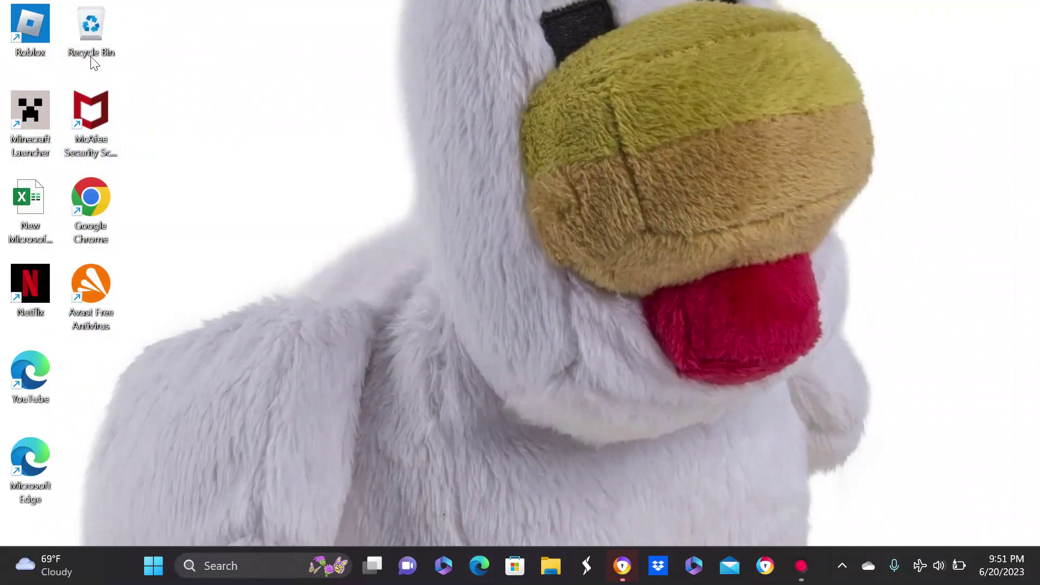
# Launch Roblox from its desktop shortcut, starting it a second time.
pyautogui.doubleClick(15, 8)
pyautogui.doubleClick(17, 26)
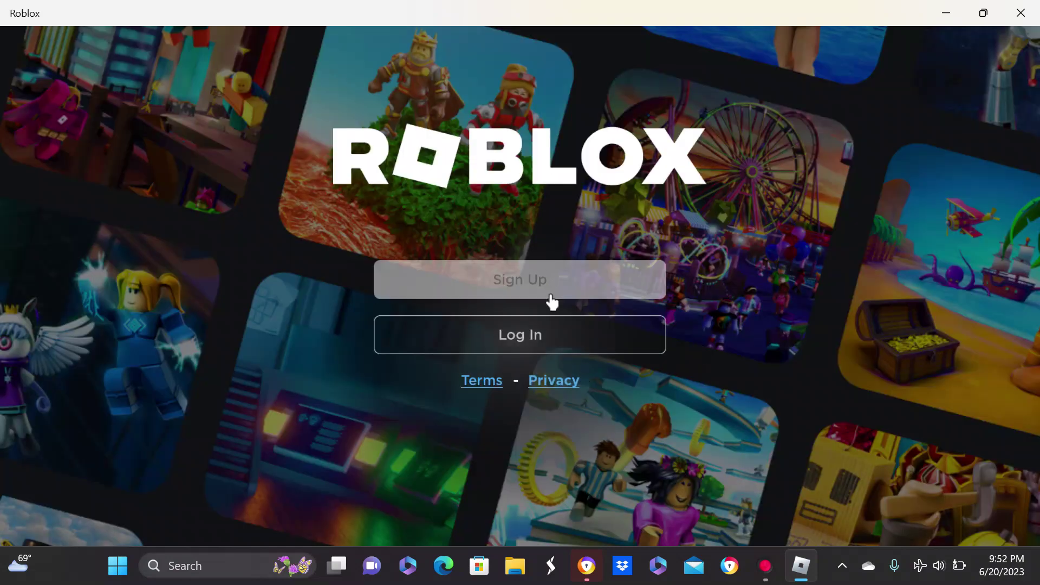
# Complete the Roblox log-in after moving the screen recorder window aside.
pyautogui.click(597, 336)
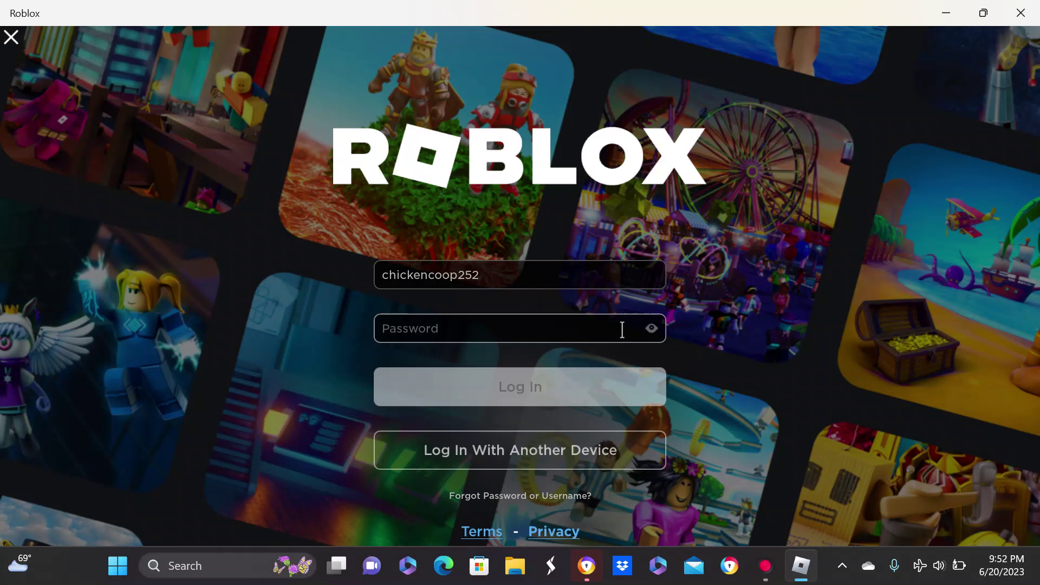
pyautogui.click(766, 566)
pyautogui.moveTo(439, 274); pyautogui.dragTo(232, 150)
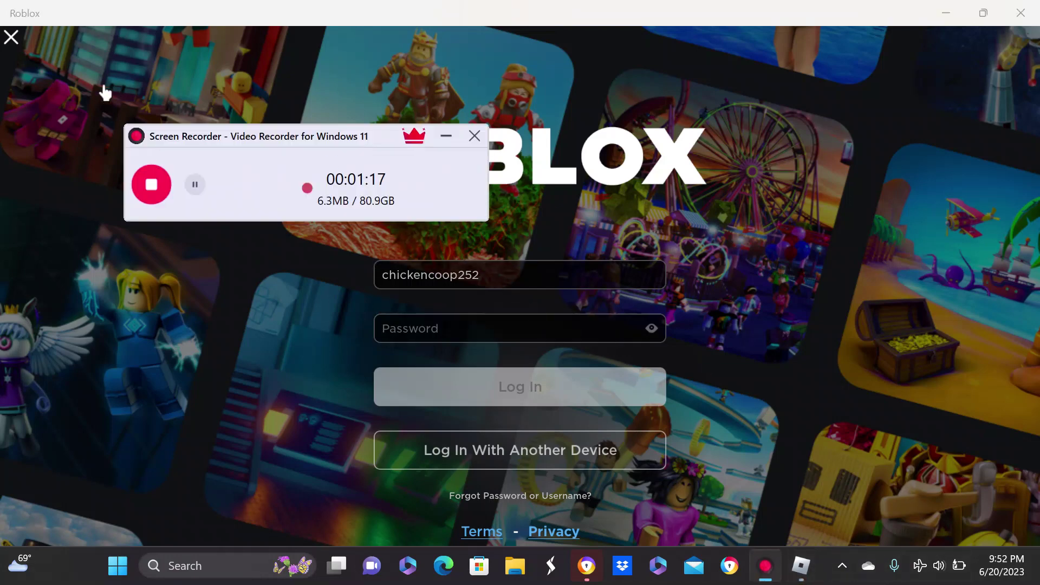
pyautogui.click(195, 182)
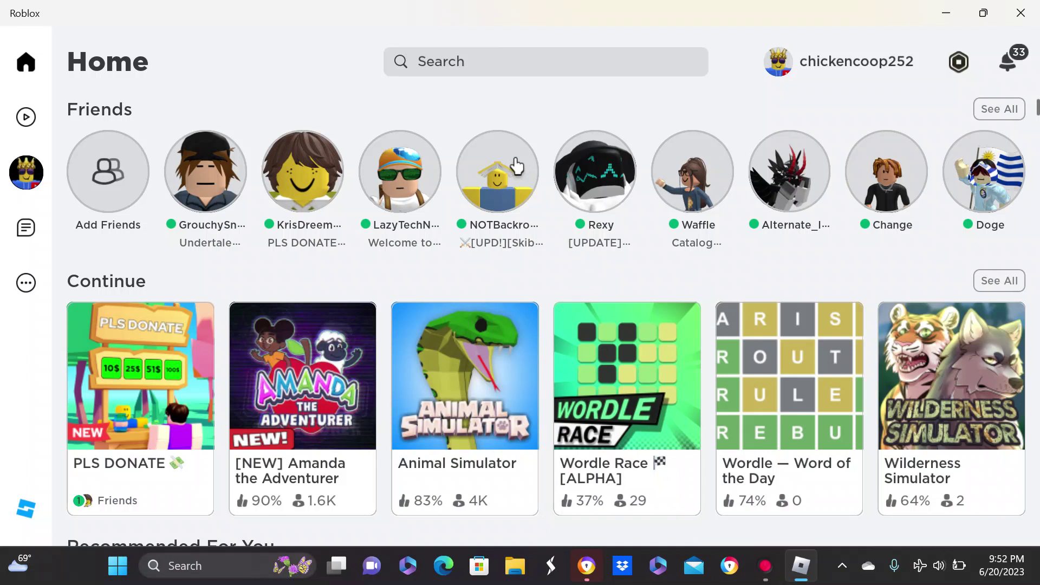
pyautogui.moveTo(789, 374)
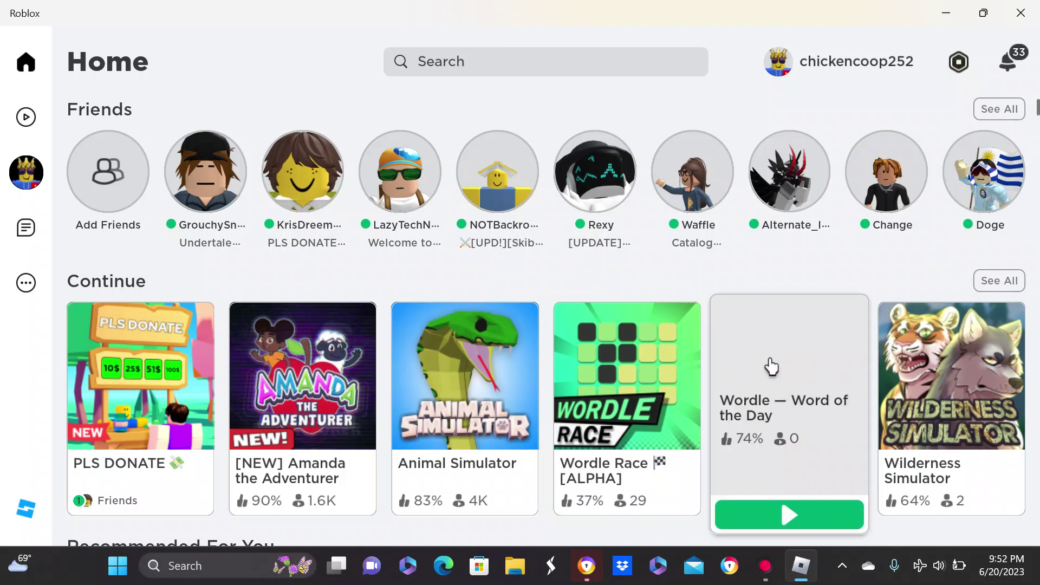
# Open the Wordle — Word of the Day game page and launch it.
pyautogui.click(770, 366)
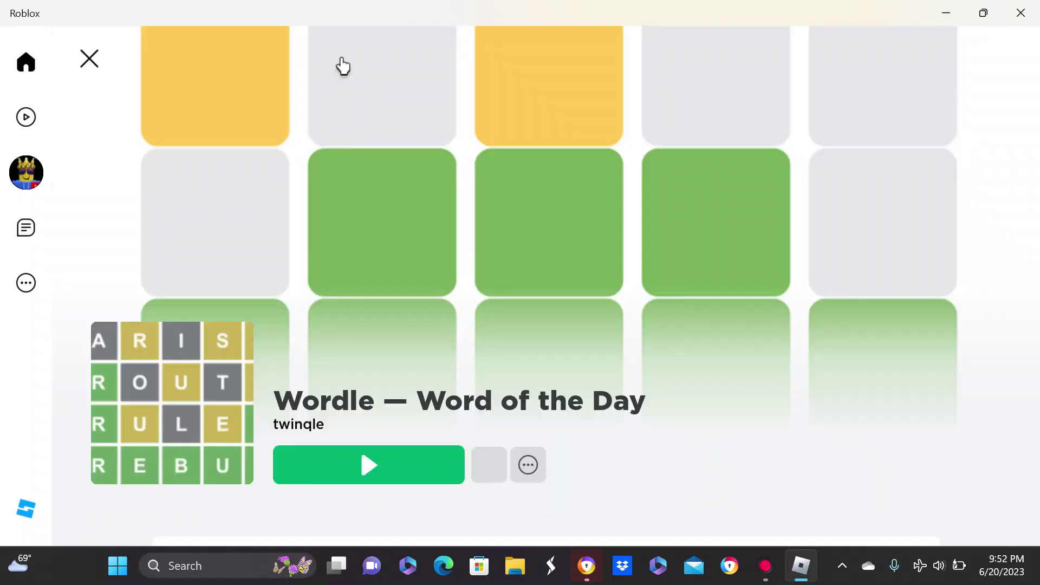
pyautogui.click(362, 478)
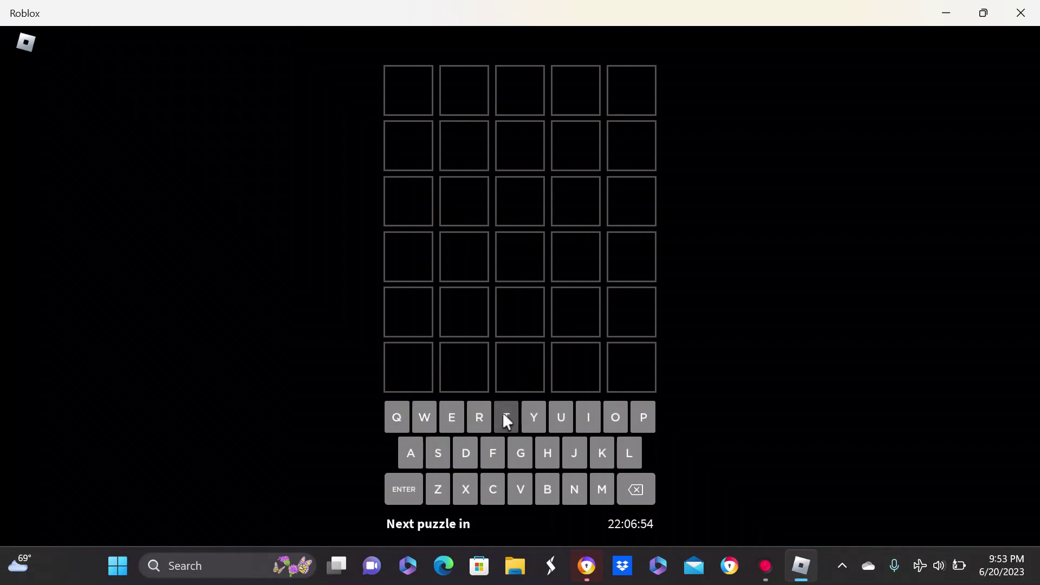
# Enter and submit WARDS as the first guess.
pyautogui.click(424, 417)
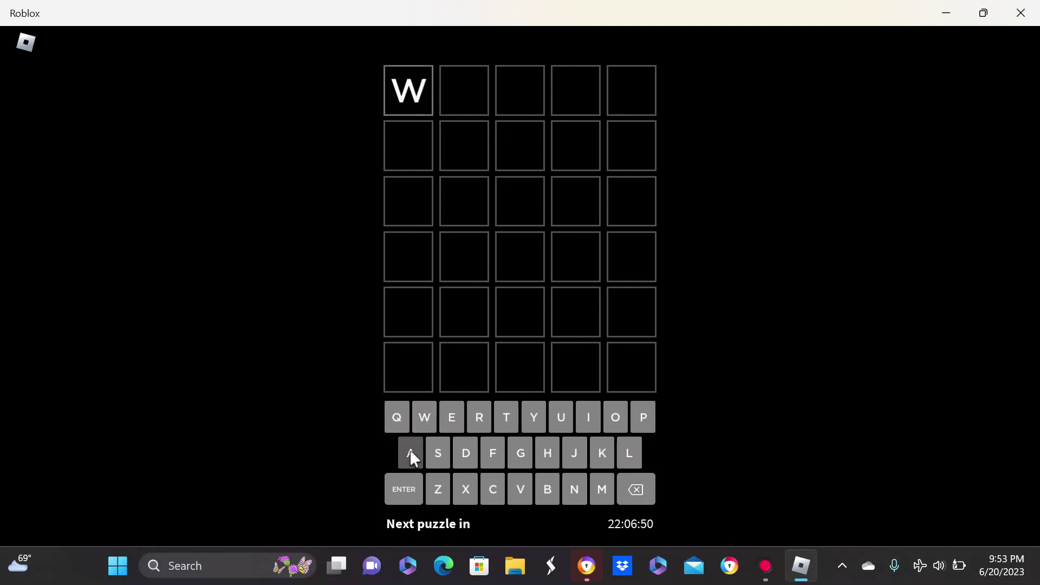
pyautogui.click(410, 453)
pyautogui.click(478, 421)
pyautogui.click(467, 457)
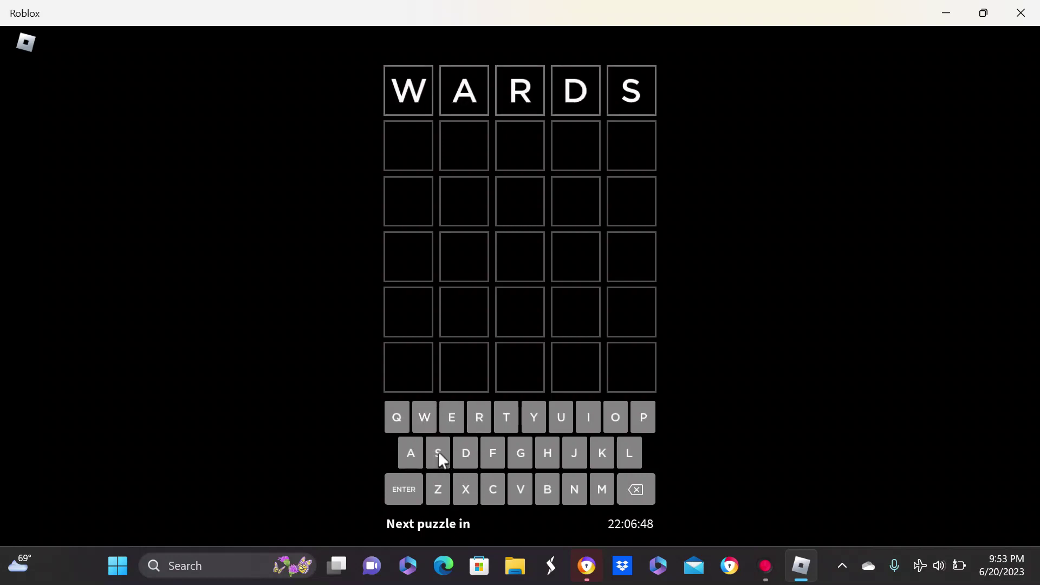
pyautogui.click(391, 481)
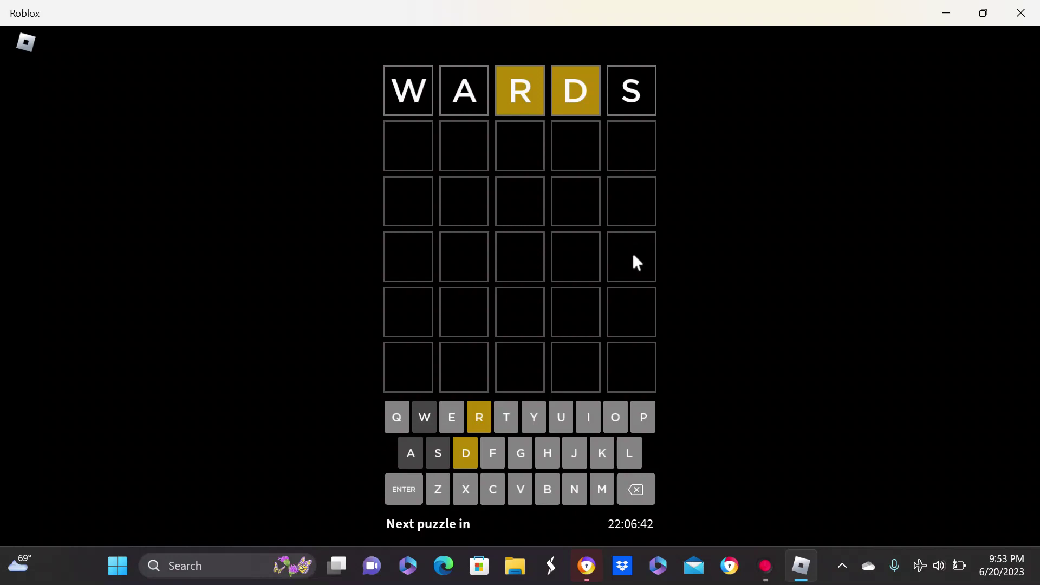
# Try REPIE as the second guess, then delete it after it is rejected.
pyautogui.click(481, 415)
pyautogui.click(449, 419)
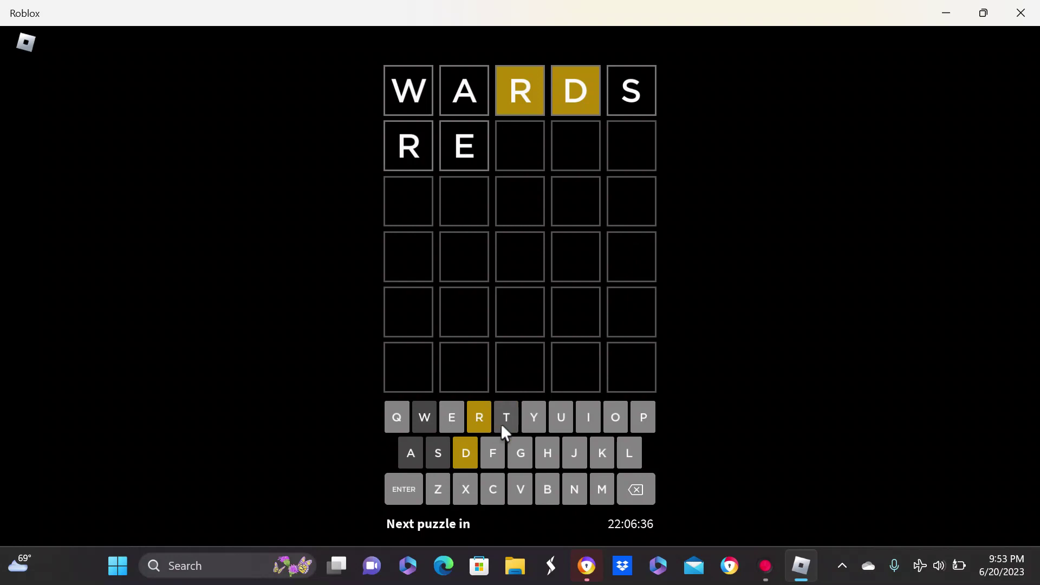
pyautogui.click(642, 419)
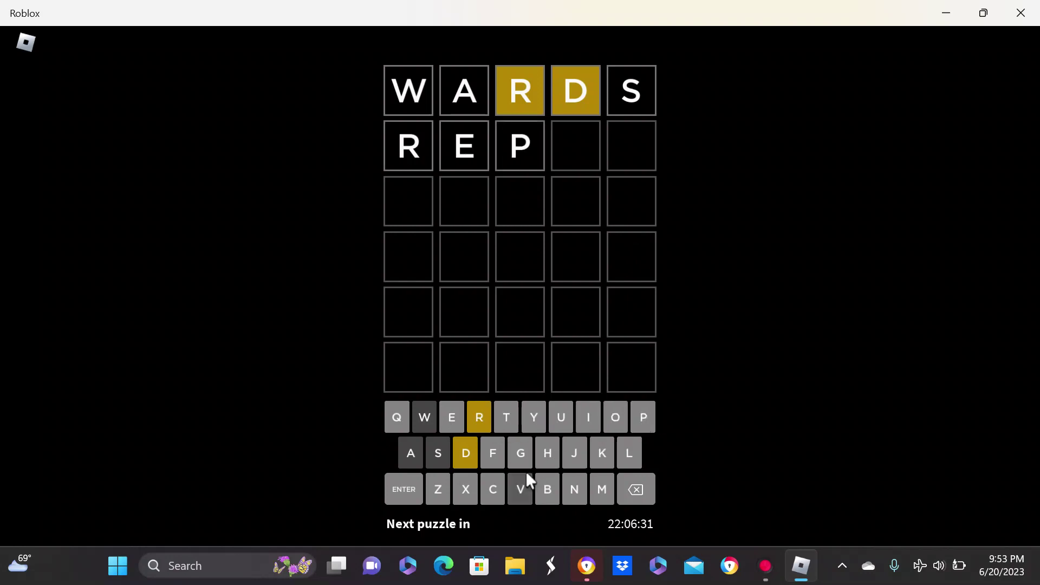
pyautogui.click(582, 420)
pyautogui.click(460, 427)
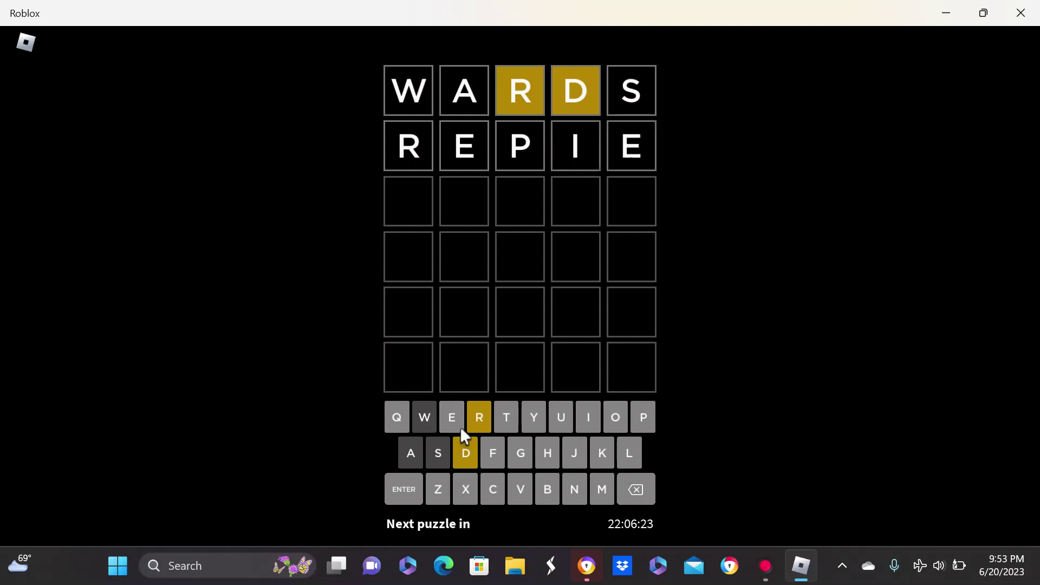
pyautogui.click(394, 497)
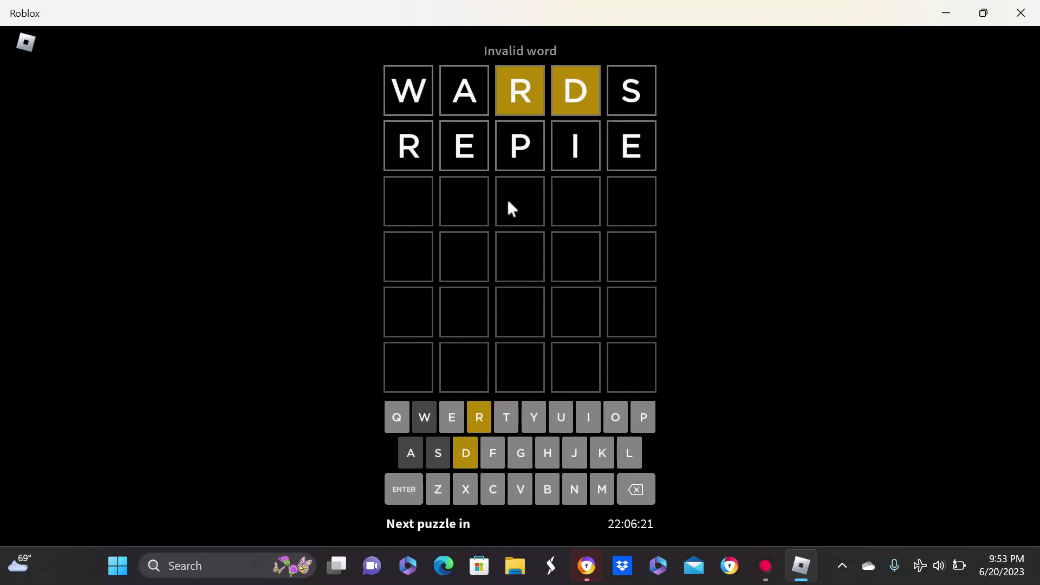
pyautogui.click(645, 498)
pyautogui.click(646, 497)
pyautogui.click(646, 497)
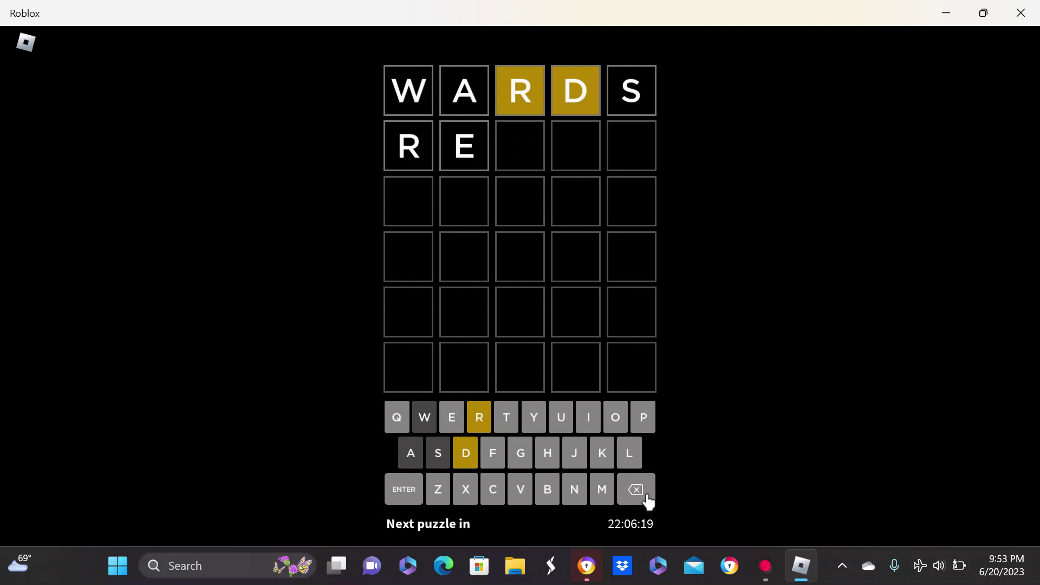
pyautogui.click(648, 501)
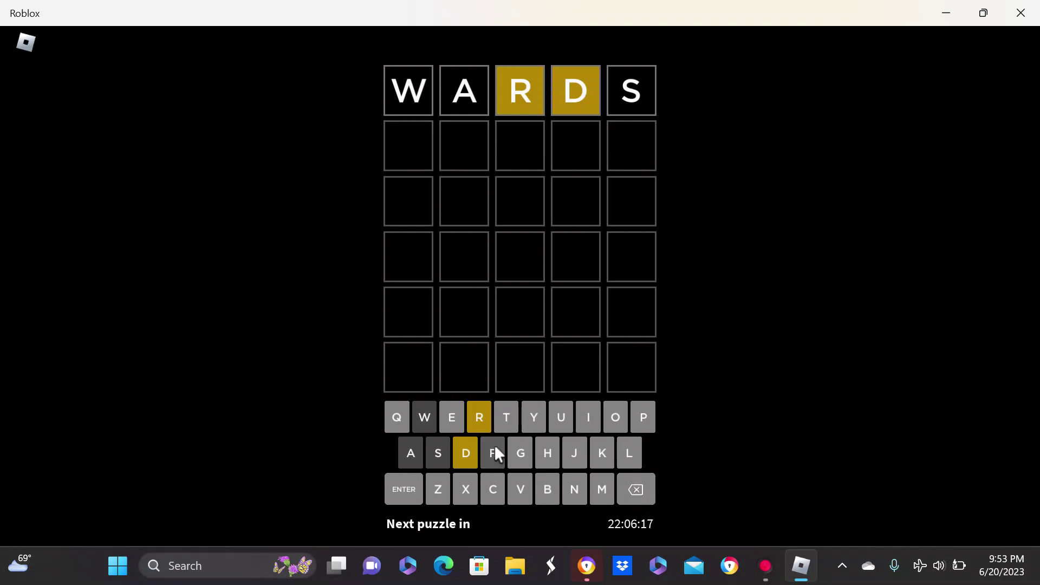
# Spell DIRTY, correcting a stray E and T, and submit it.
pyautogui.click(466, 455)
pyautogui.click(456, 416)
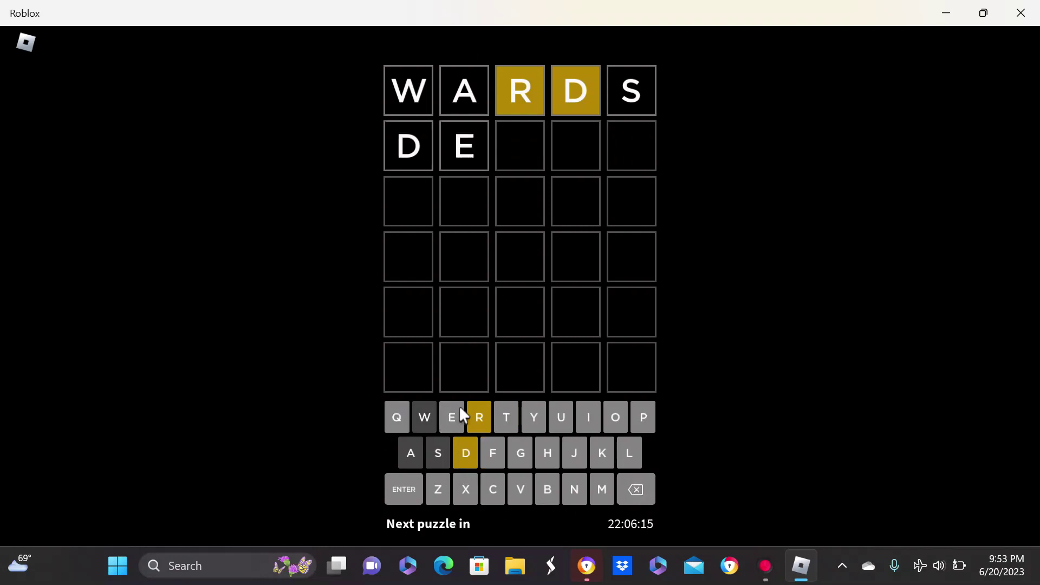
pyautogui.click(636, 490)
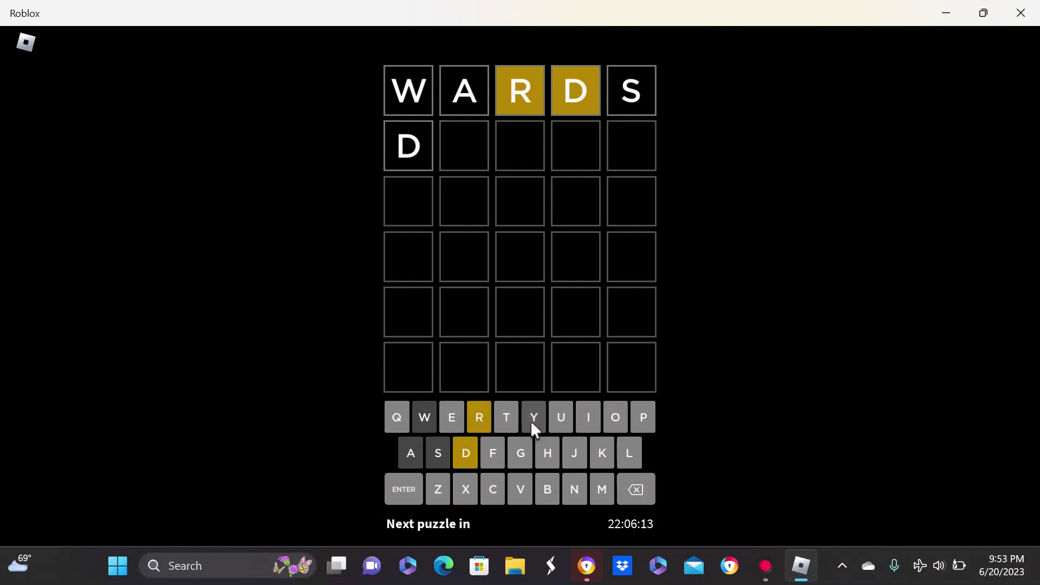
pyautogui.click(587, 420)
pyautogui.click(506, 417)
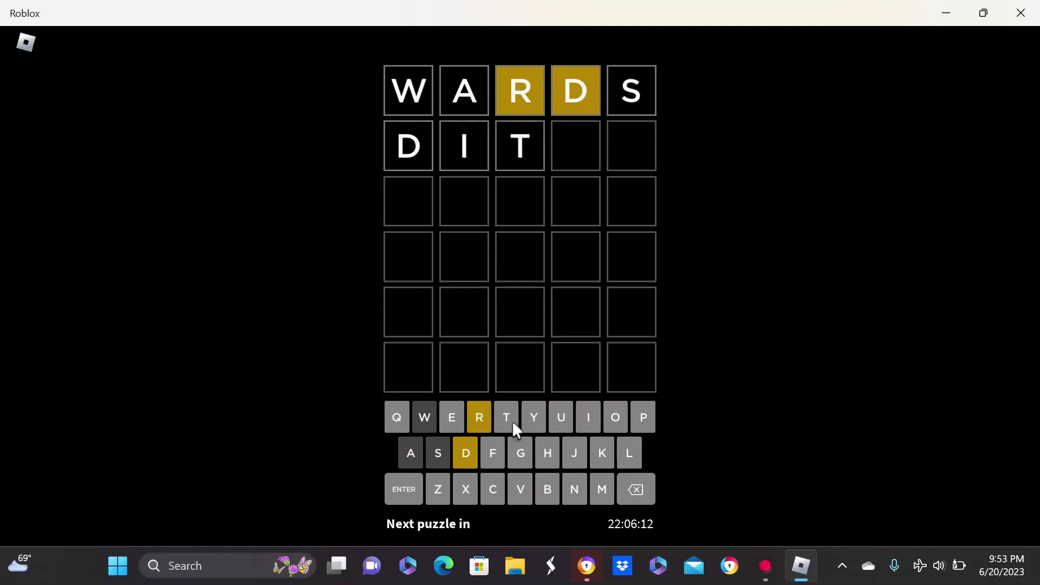
pyautogui.click(635, 488)
pyautogui.write('R')
pyautogui.click(478, 417)
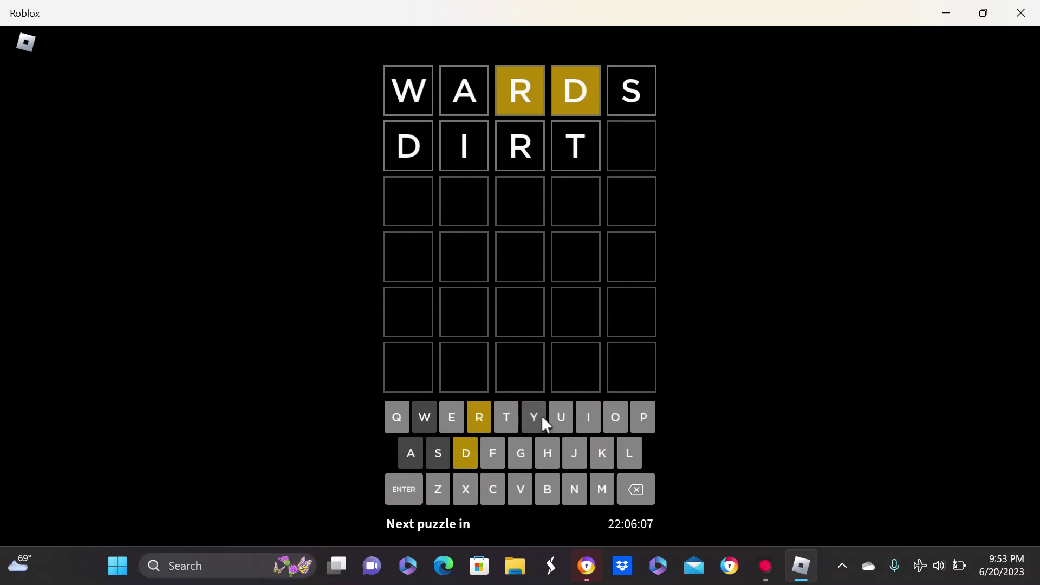
pyautogui.click(540, 419)
pyautogui.click(409, 490)
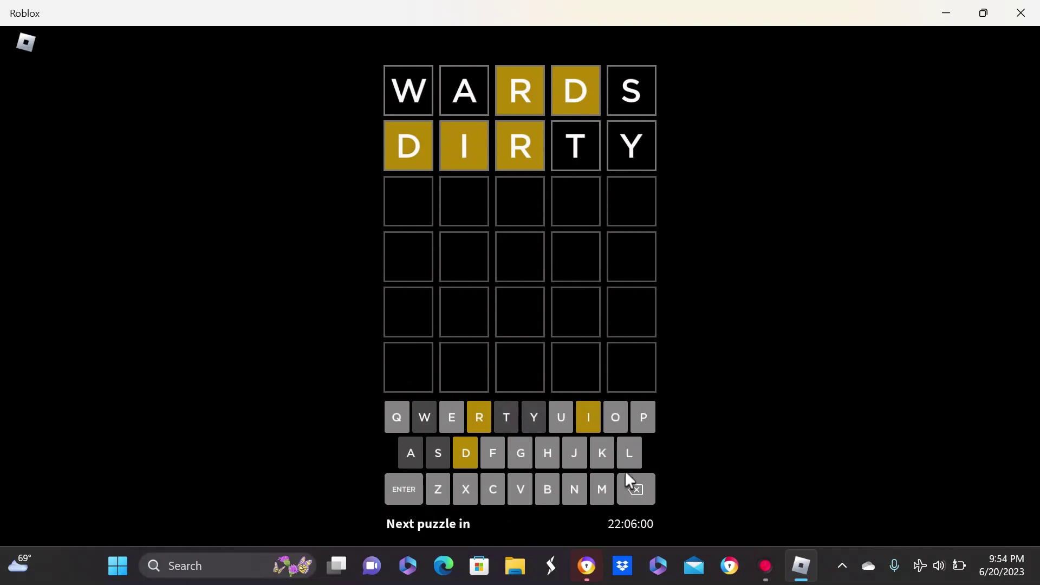
# Try BIRDE as the third guess, then delete it after it is rejected.
pyautogui.click(543, 485)
pyautogui.click(590, 419)
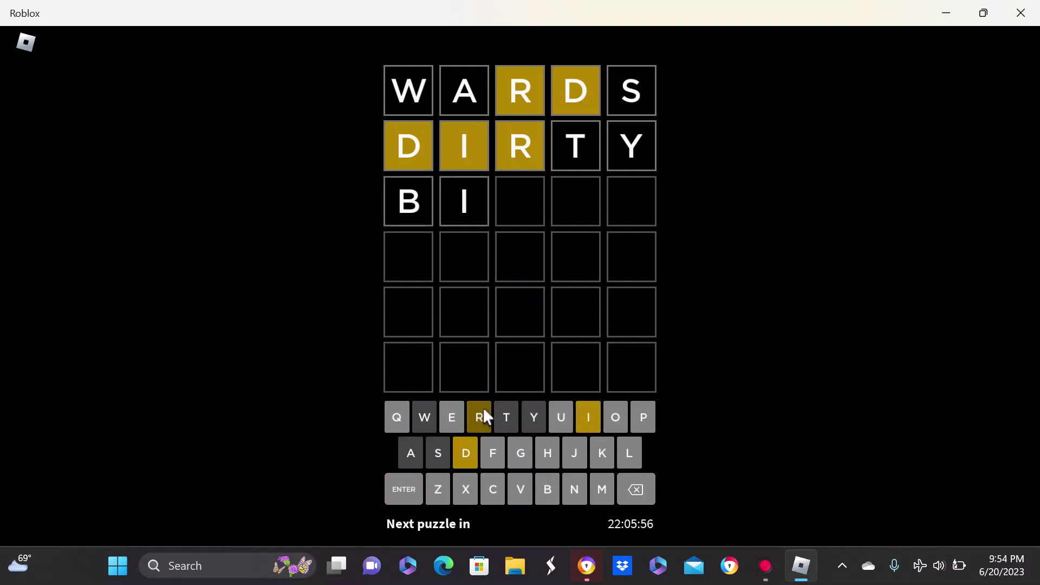
pyautogui.click(479, 417)
pyautogui.click(467, 455)
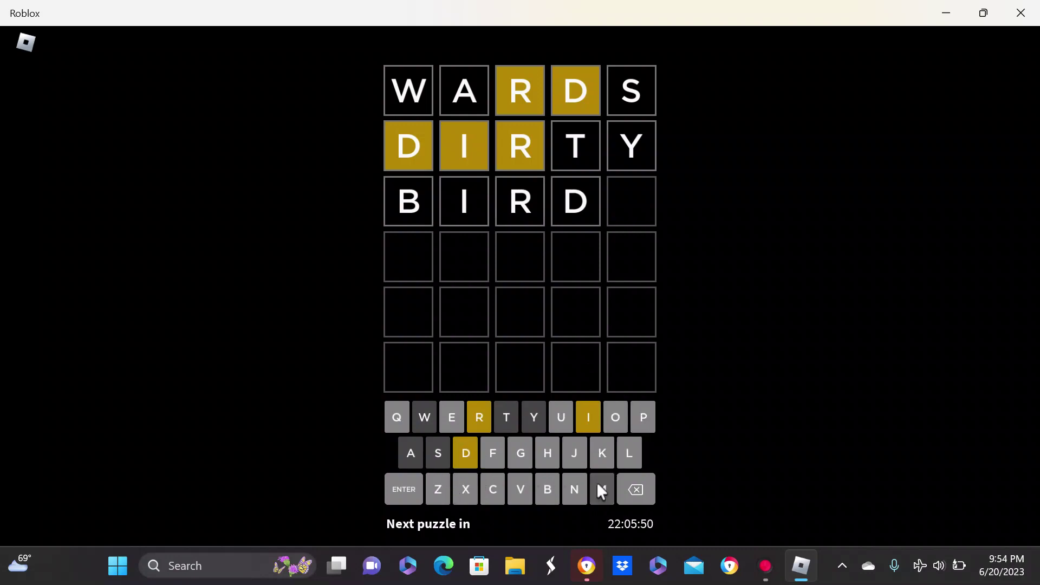
pyautogui.click(450, 419)
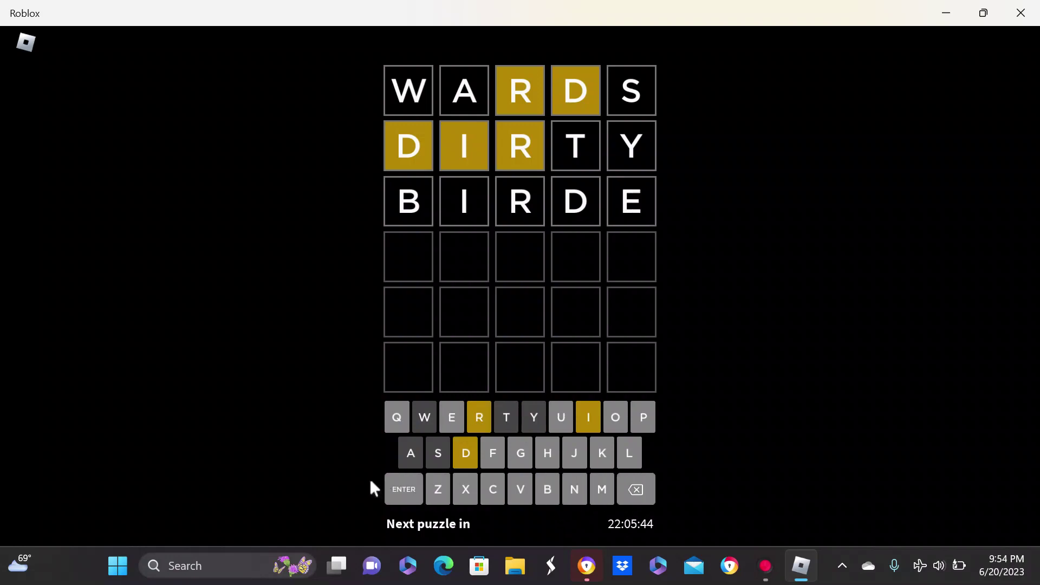
pyautogui.click(398, 489)
pyautogui.click(635, 487)
pyautogui.click(636, 490)
pyautogui.click(637, 490)
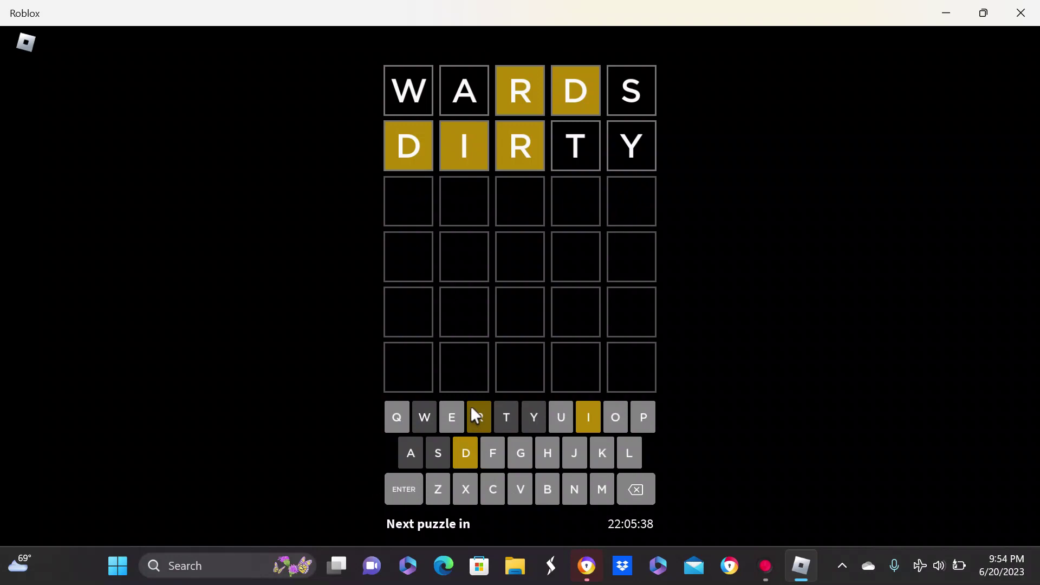
# Try REDIT in row three, then remove all letters except R.
pyautogui.click(480, 416)
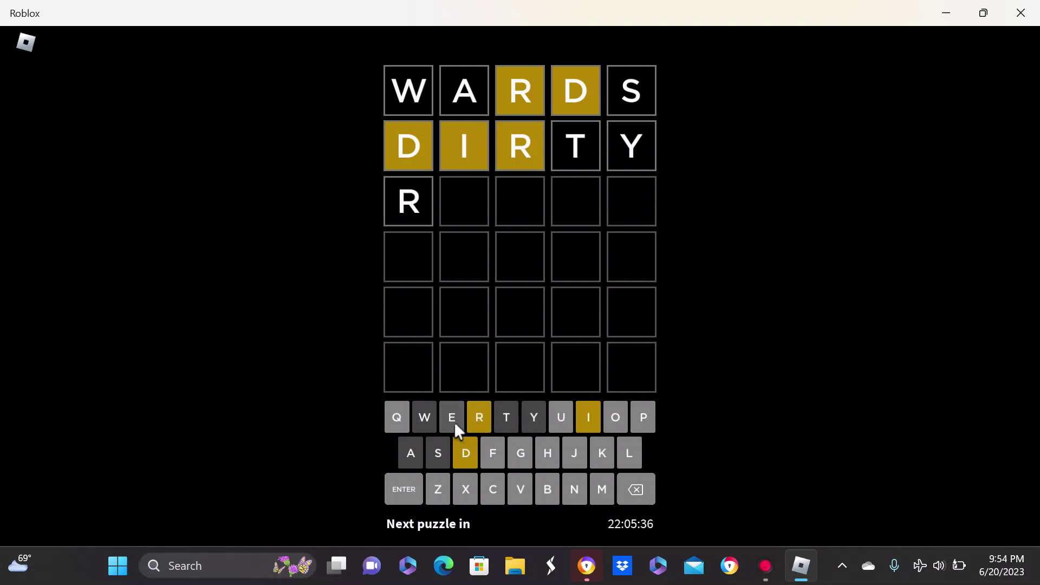
pyautogui.click(453, 425)
pyautogui.click(467, 455)
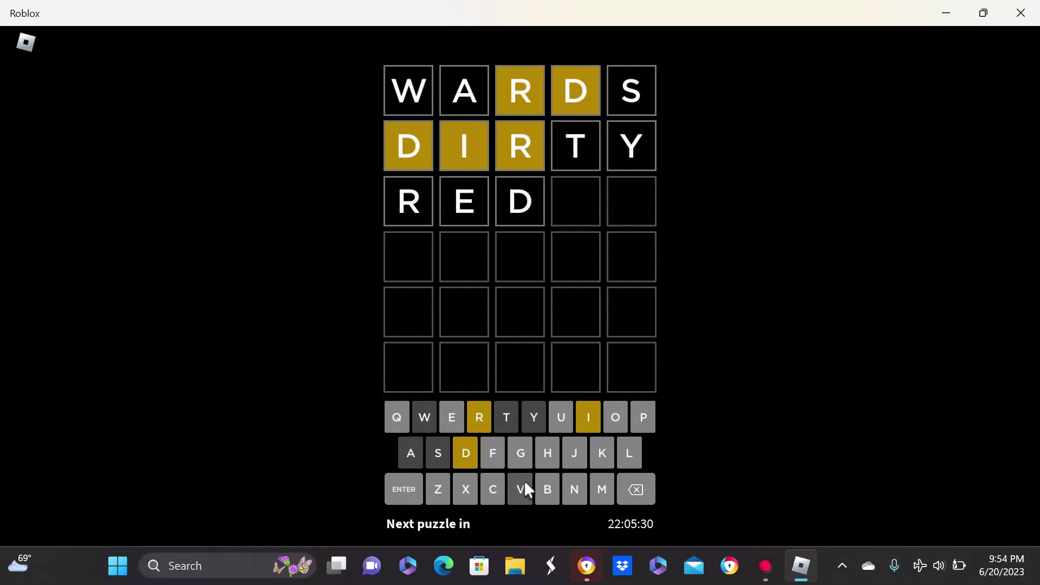
pyautogui.click(587, 417)
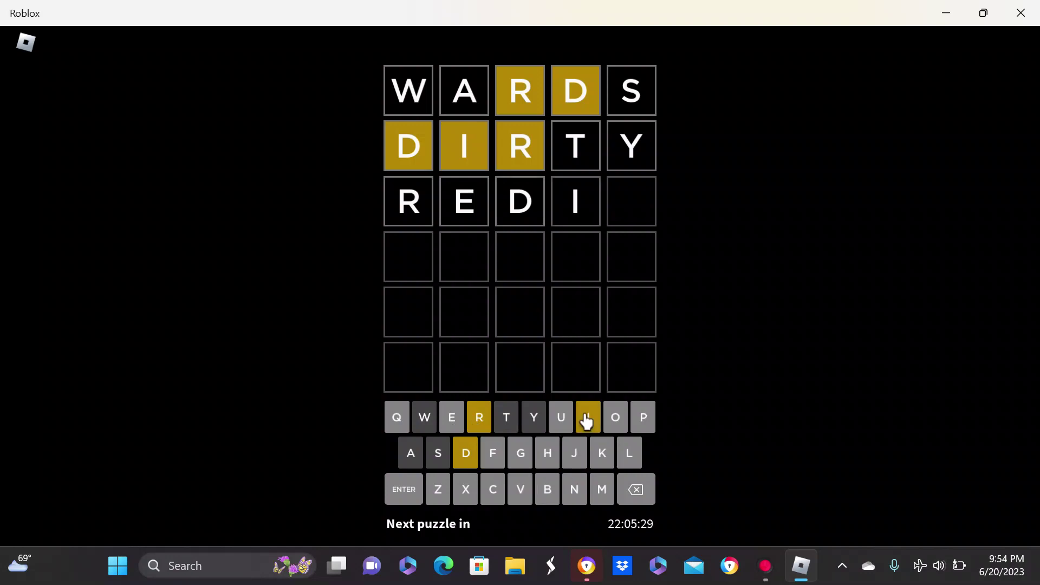
pyautogui.click(506, 418)
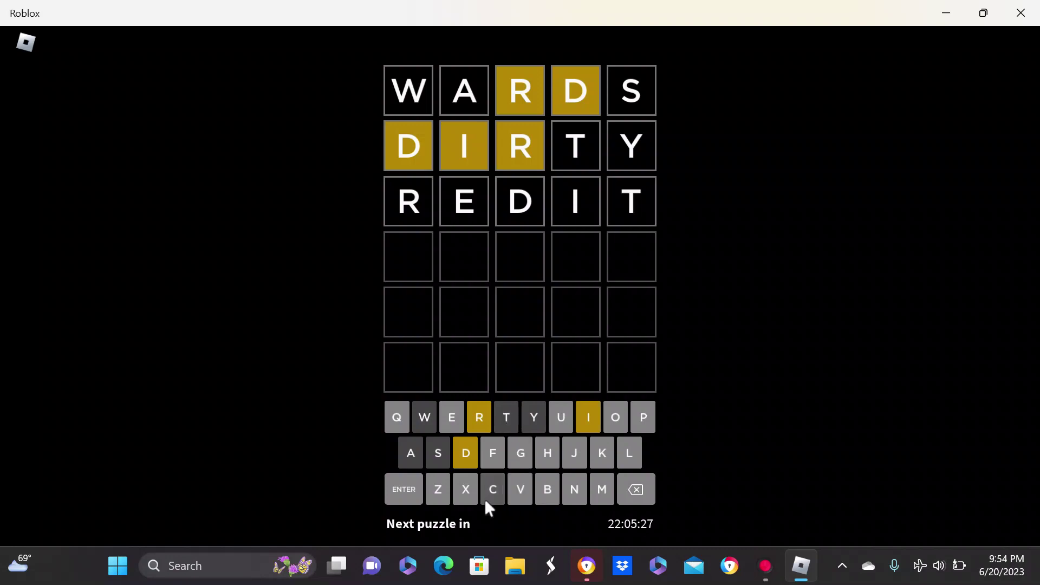
pyautogui.click(393, 494)
pyautogui.click(642, 492)
pyautogui.click(641, 493)
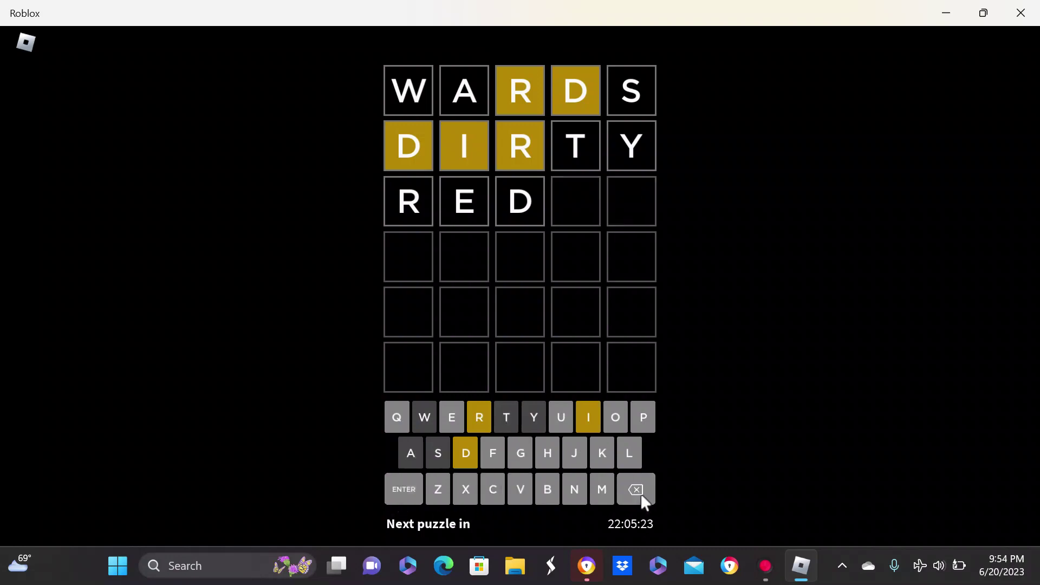
pyautogui.click(640, 493)
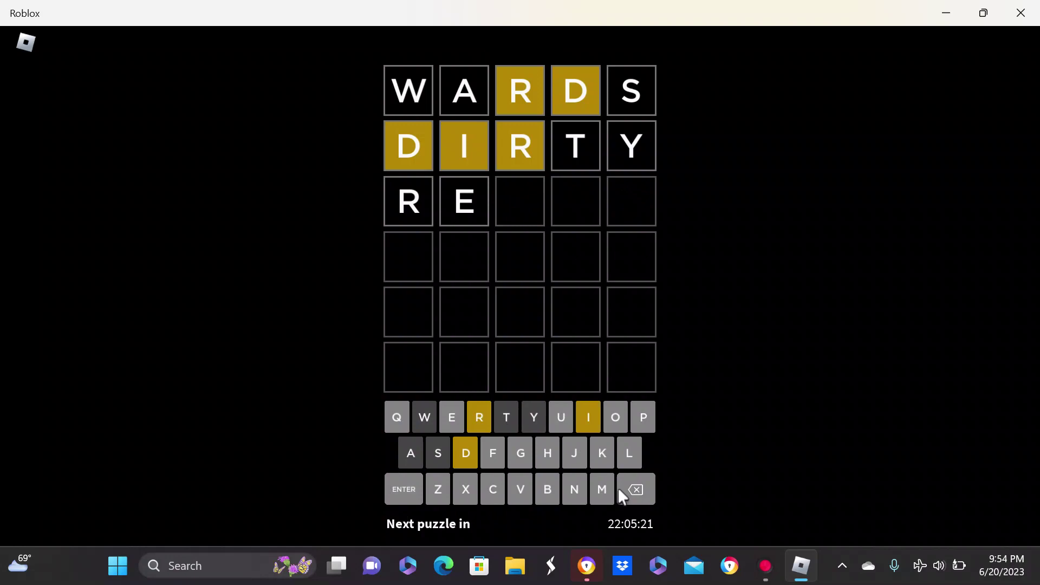
pyautogui.click(619, 490)
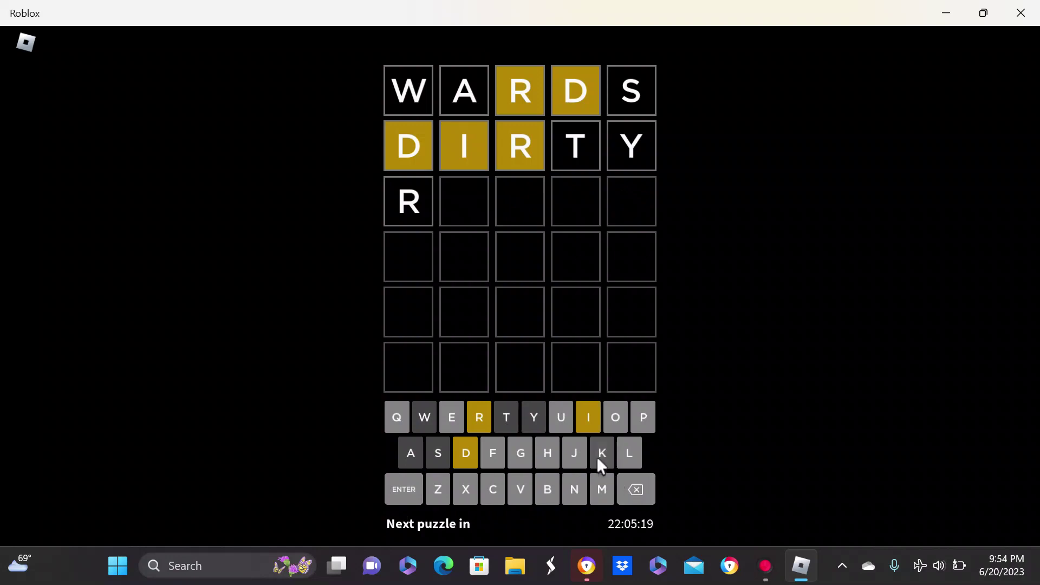
# Complete RINSE after the R, fixing a misplaced E.
pyautogui.click(587, 420)
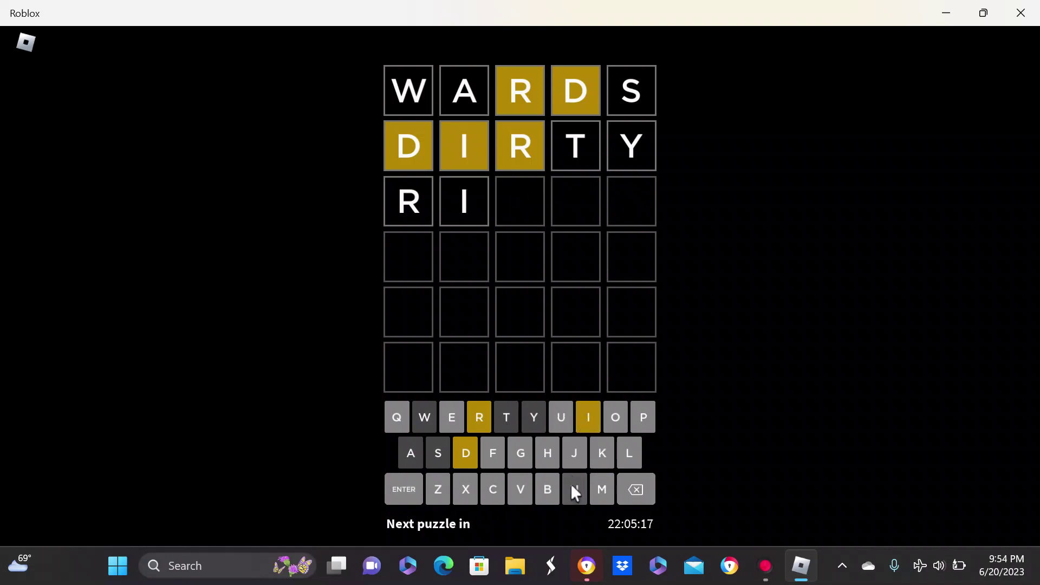
pyautogui.click(571, 488)
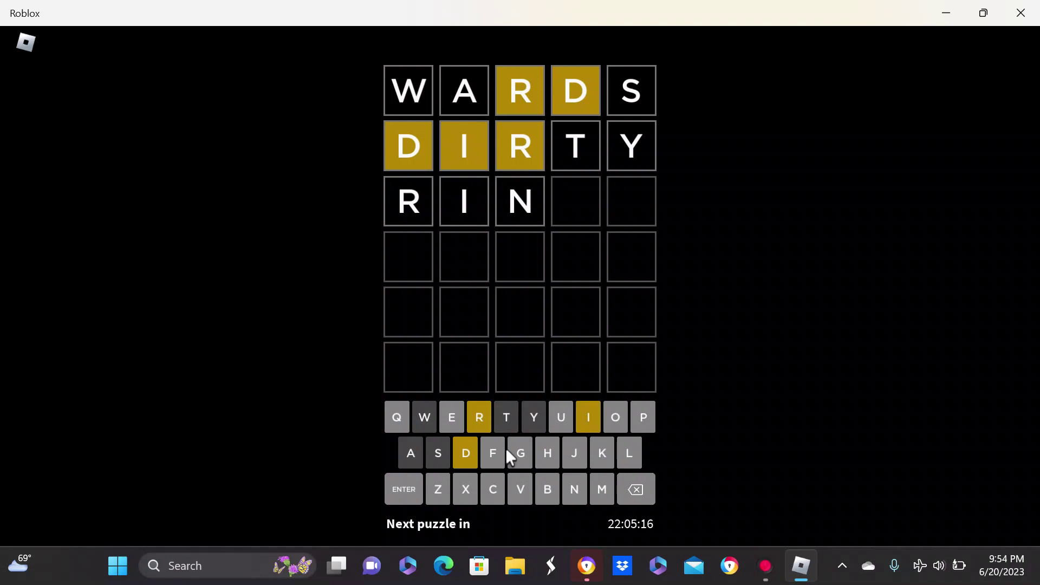
pyautogui.click(452, 416)
pyautogui.click(642, 489)
pyautogui.click(430, 451)
pyautogui.click(452, 415)
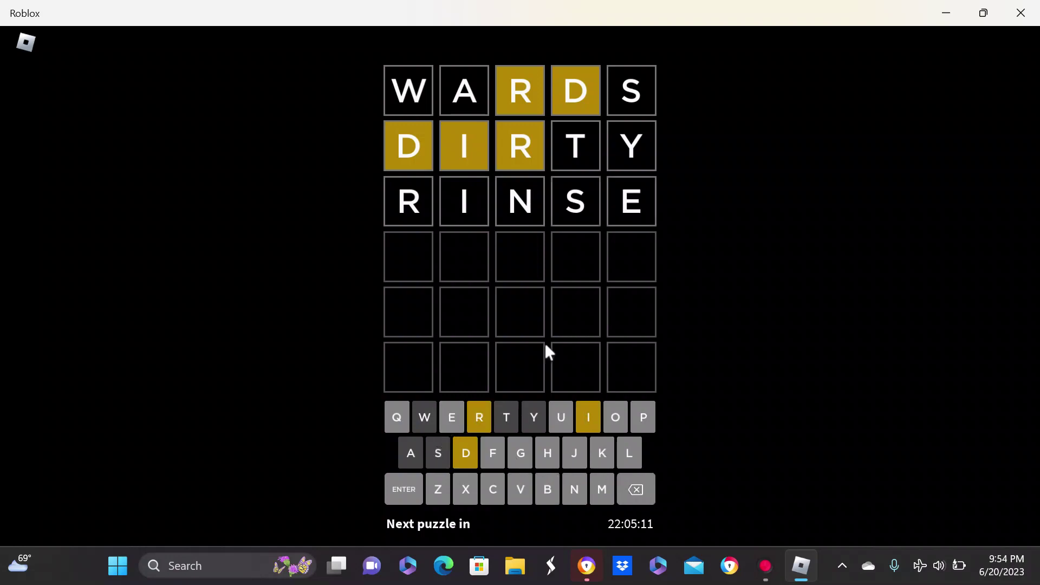
# Submit RINSE as the third guess, then enter and submit BROKE as the fourth.
pyautogui.click(407, 488)
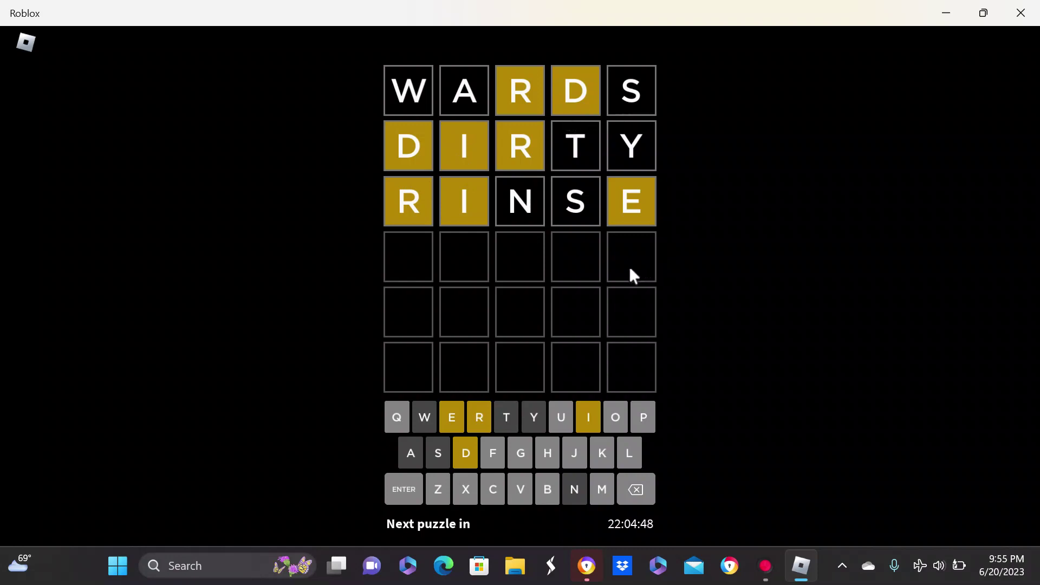
pyautogui.click(552, 490)
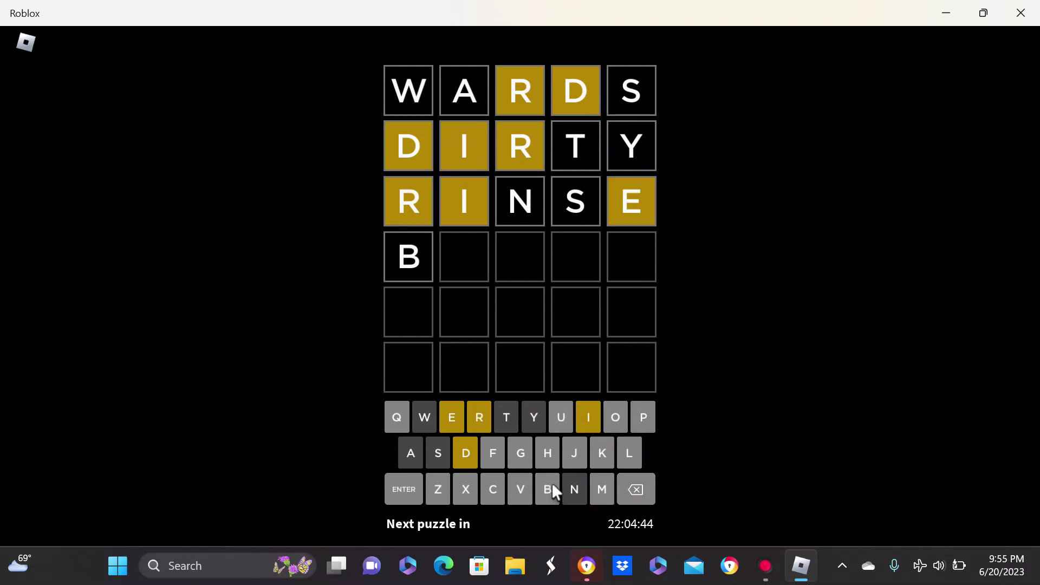
pyautogui.click(473, 413)
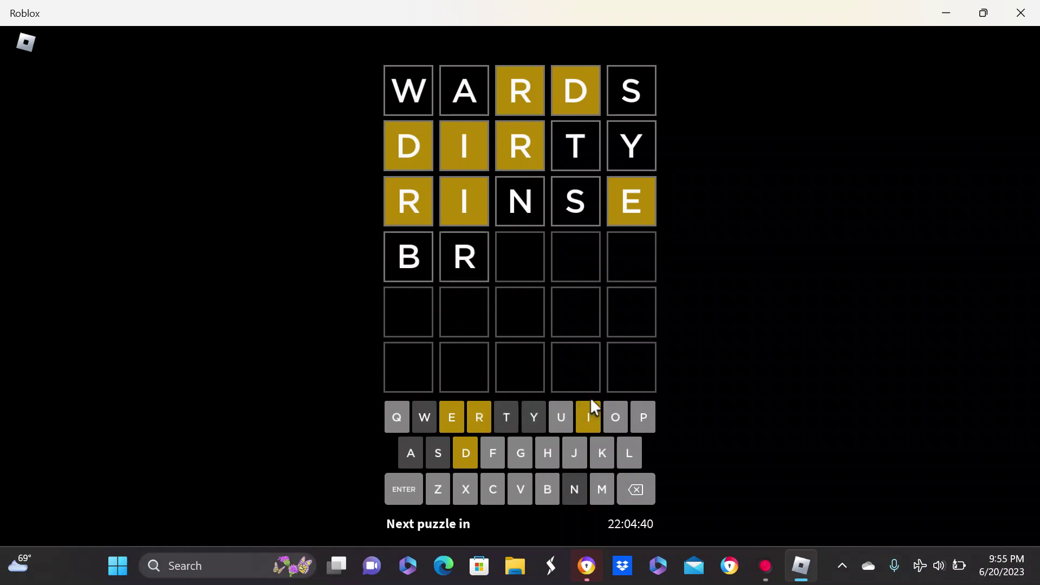
pyautogui.click(615, 419)
pyautogui.click(602, 452)
pyautogui.click(453, 417)
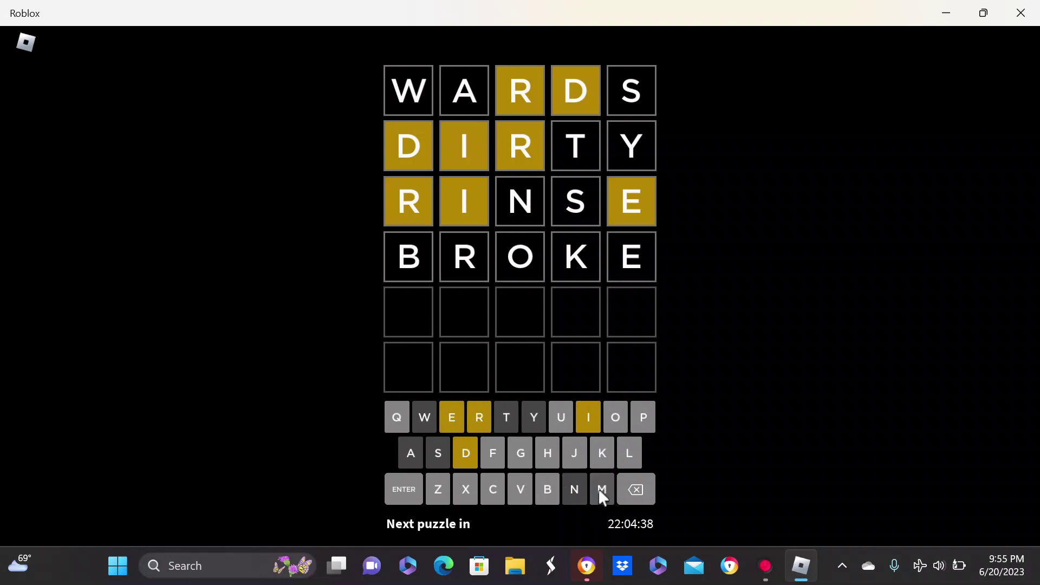
pyautogui.click(400, 490)
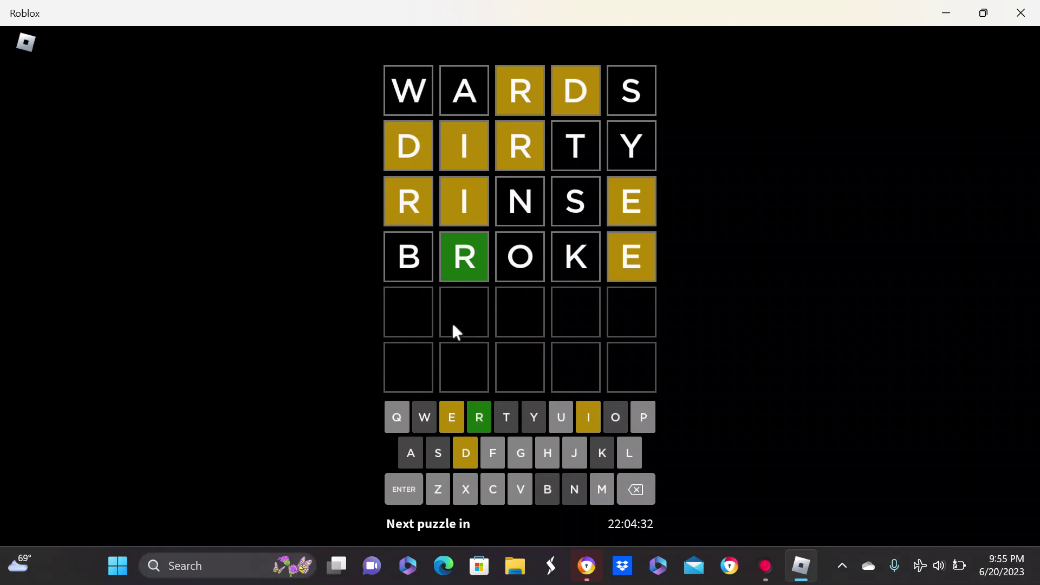
# Try D, then I and R, in row five, deleting them all.
pyautogui.click(463, 442)
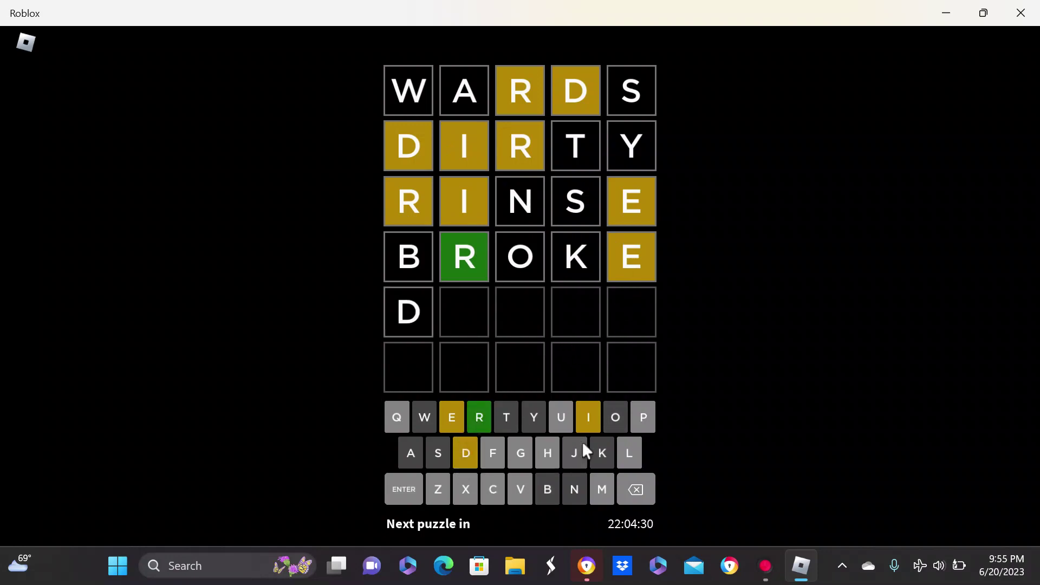
pyautogui.click(636, 489)
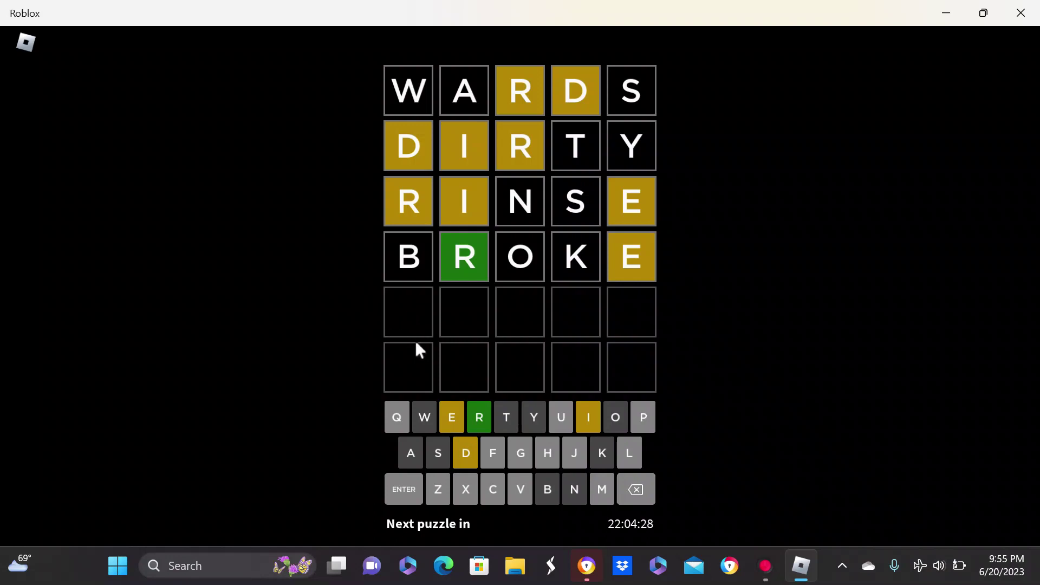
pyautogui.click(590, 416)
pyautogui.click(479, 413)
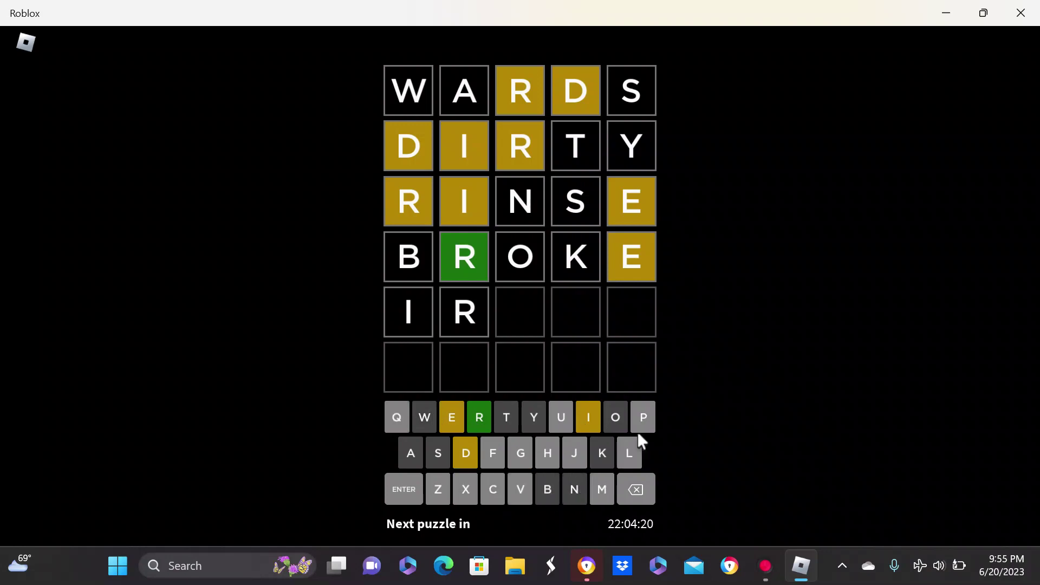
pyautogui.click(646, 490)
pyautogui.click(645, 489)
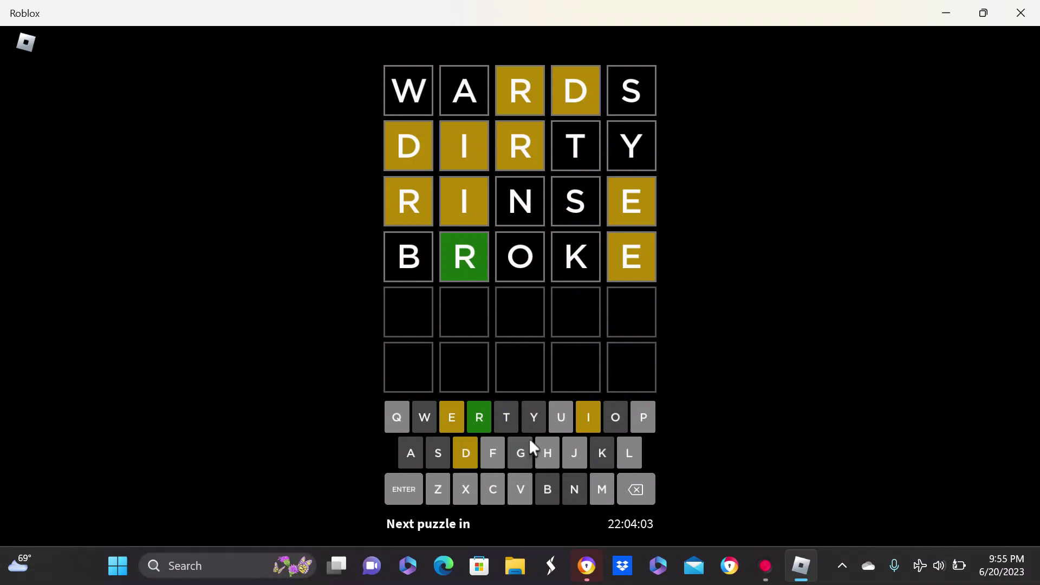
# Enter P, R, I, D, E and submit PRIDE as the fifth guess.
pyautogui.click(644, 417)
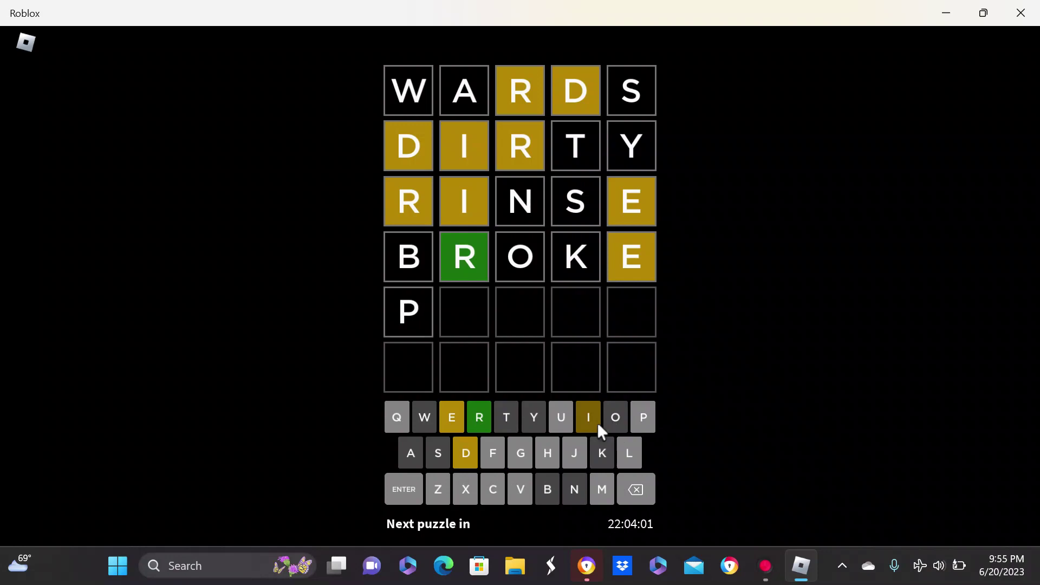
pyautogui.click(481, 423)
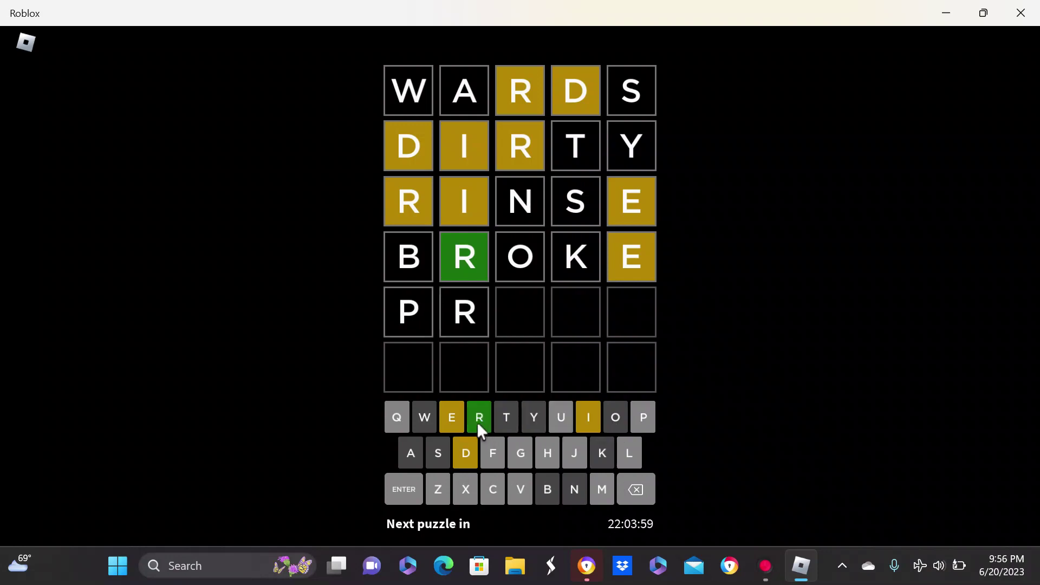
pyautogui.click(587, 423)
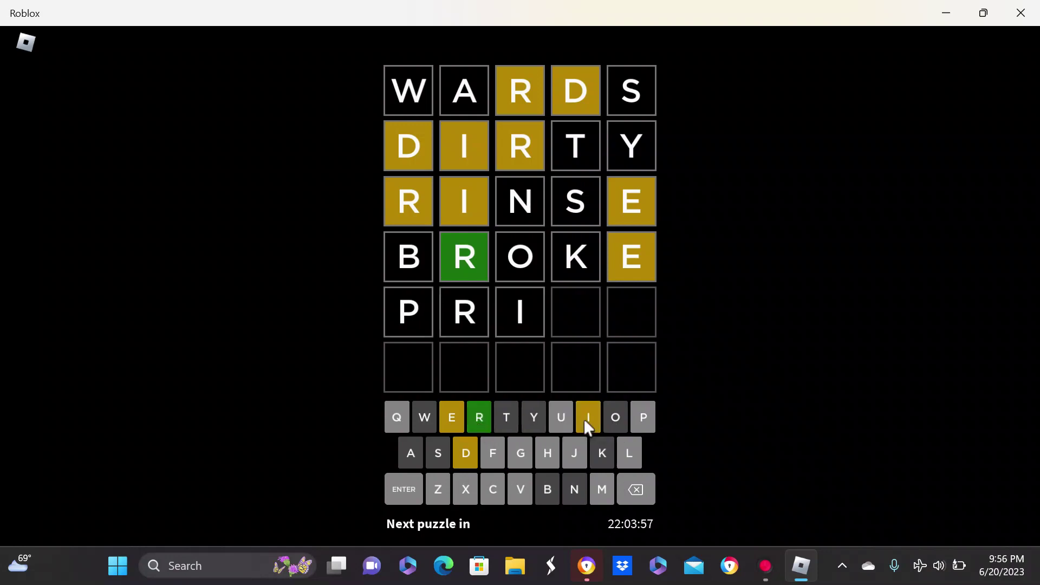
pyautogui.click(463, 454)
pyautogui.click(456, 415)
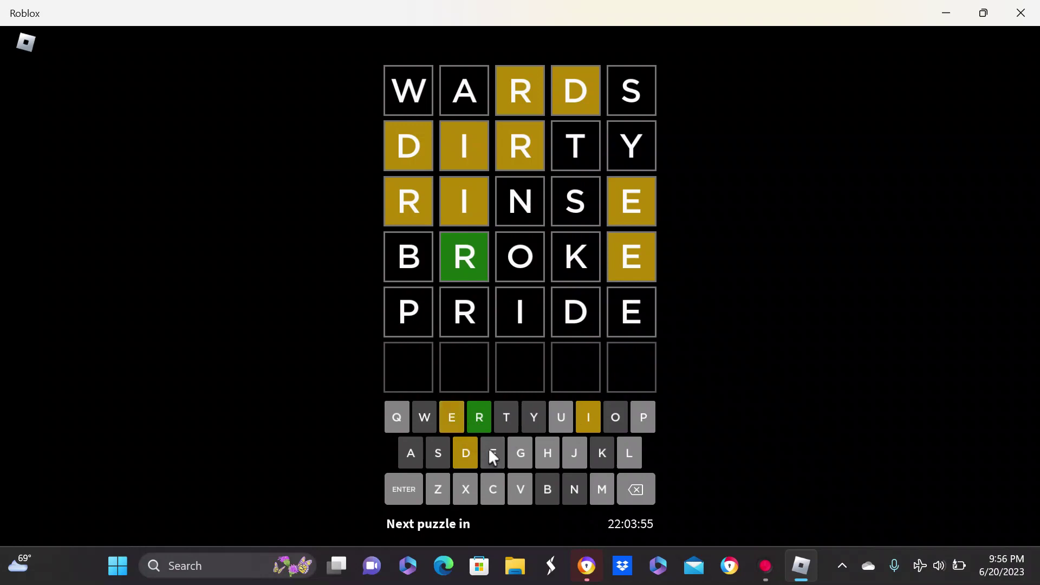
pyautogui.click(410, 491)
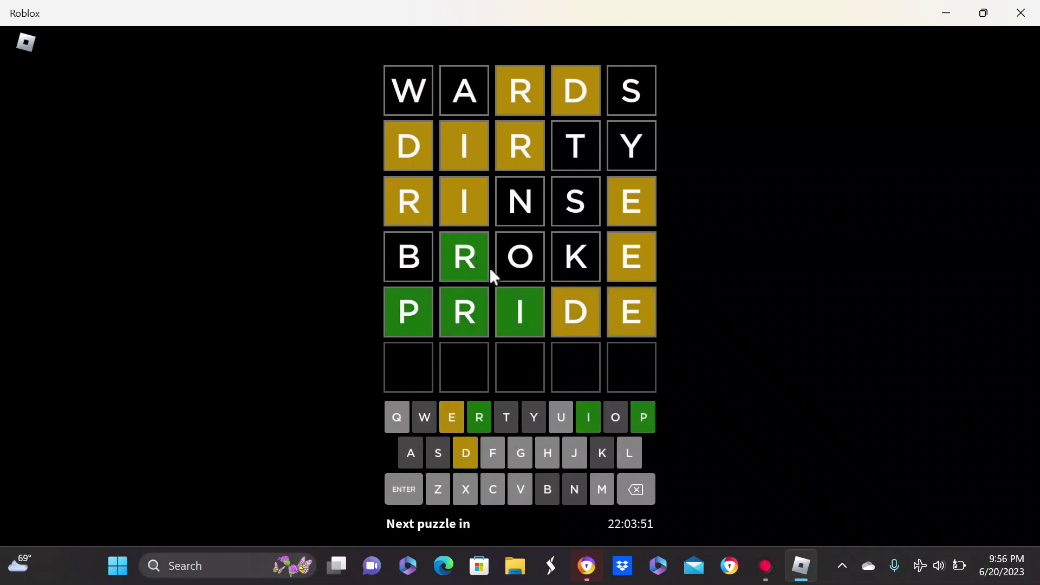
# Enter P, R, I, E, D and submit PRIED as the sixth guess.
pyautogui.click(653, 421)
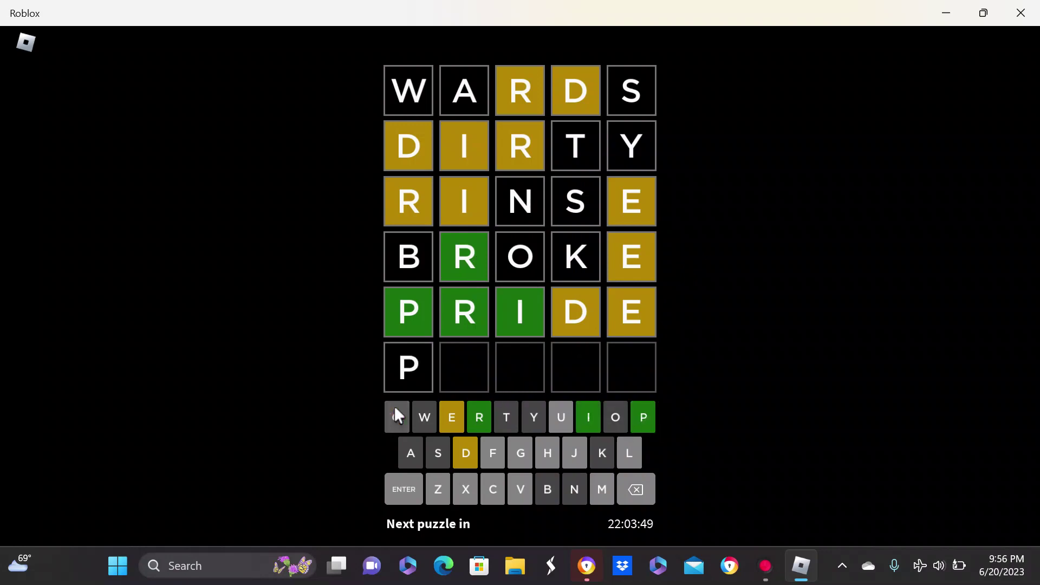
pyautogui.click(481, 425)
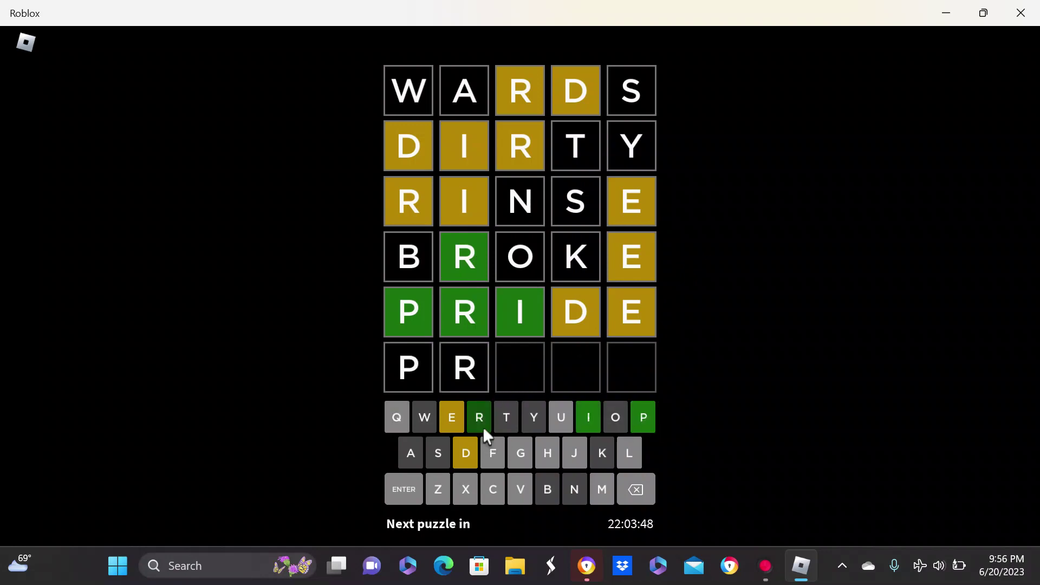
pyautogui.click(581, 417)
pyautogui.click(451, 419)
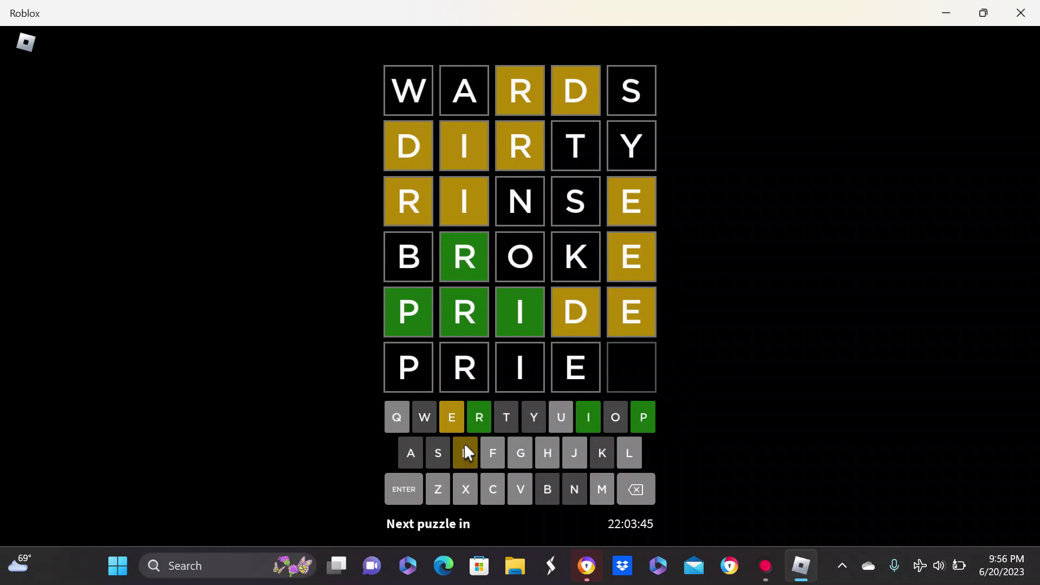
pyautogui.click(464, 449)
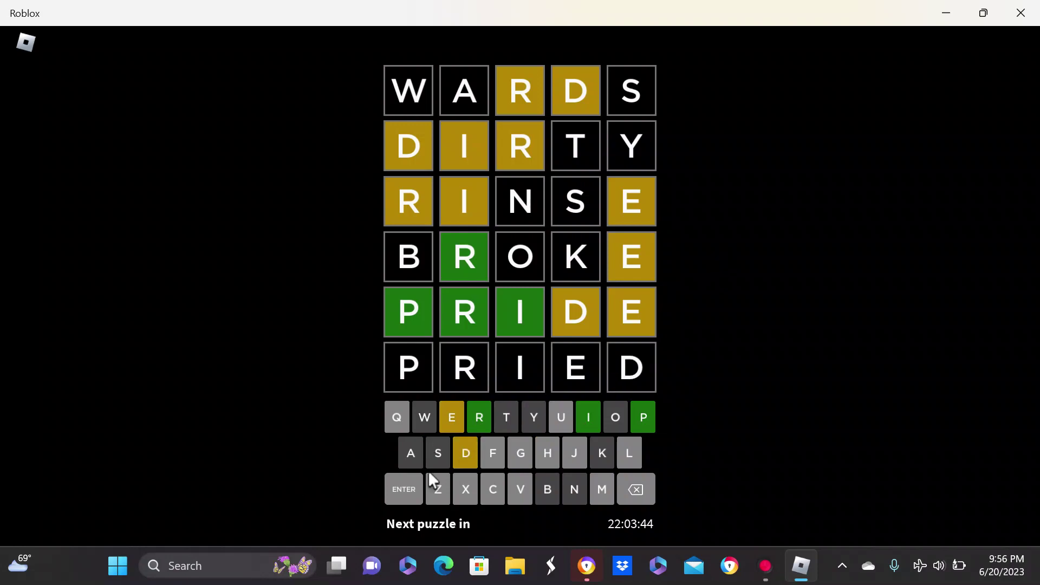
pyautogui.click(410, 492)
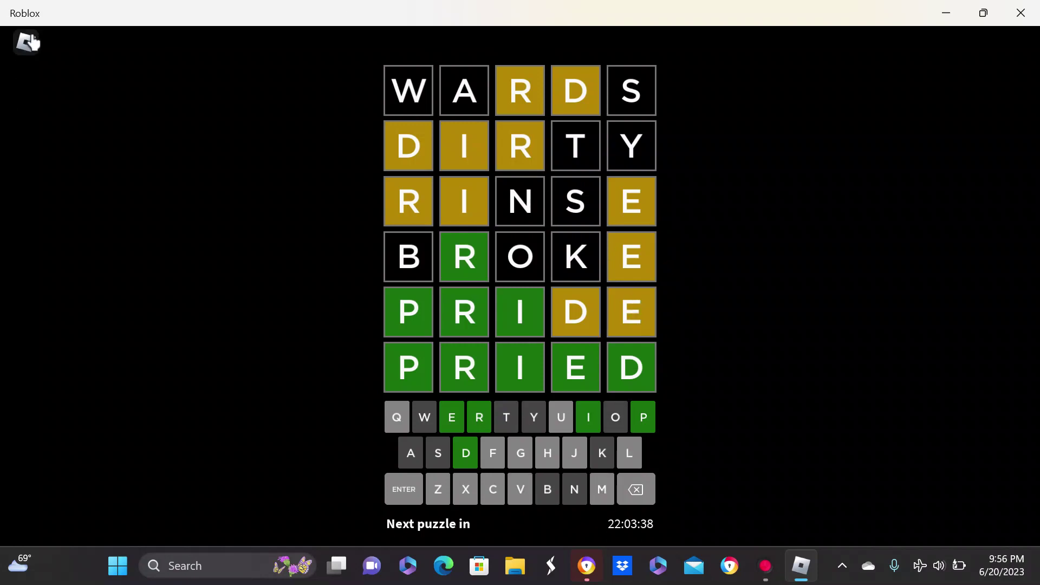
# Leave Wordle from the Roblox menu, confirm, and close the game page.
pyautogui.click(25, 43)
pyautogui.click(490, 471)
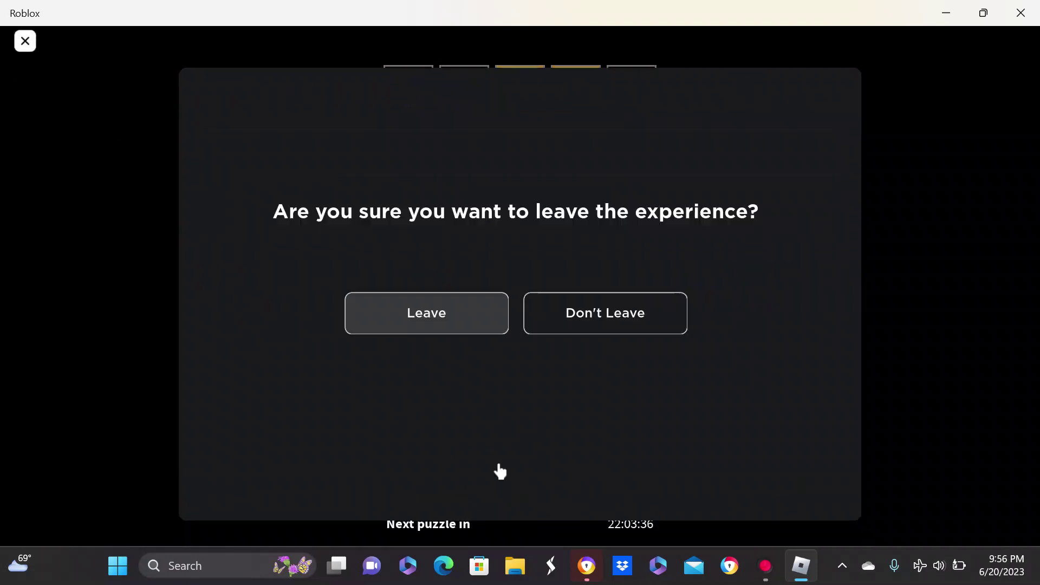
pyautogui.click(425, 319)
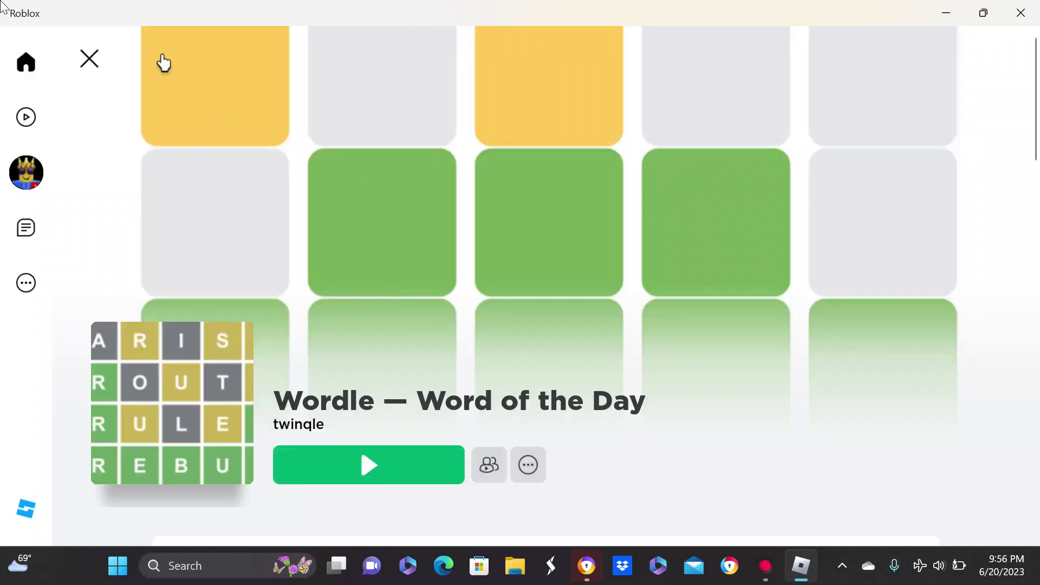
pyautogui.click(84, 57)
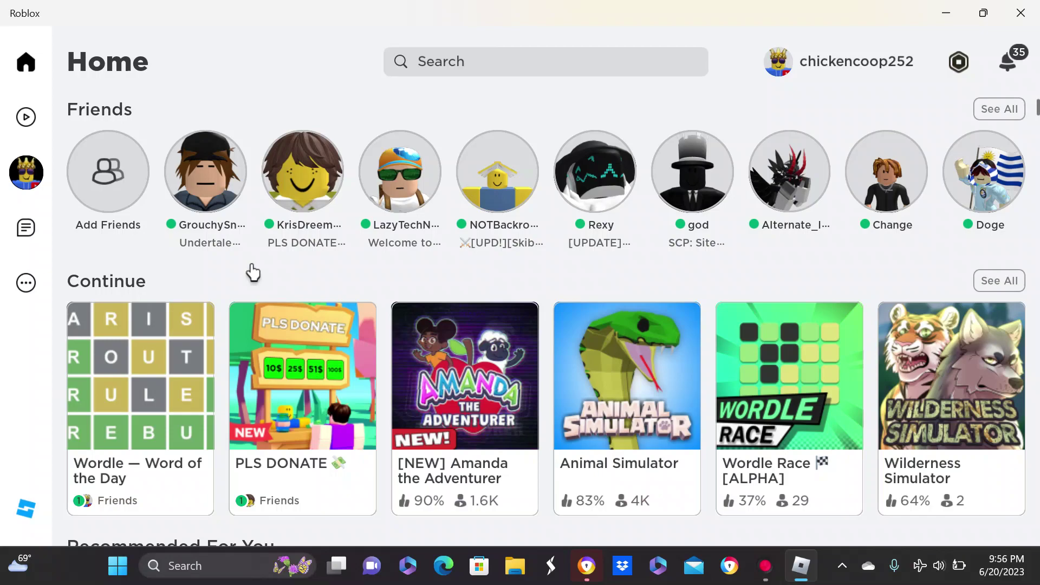
pyautogui.scroll(-2, 252, 272)
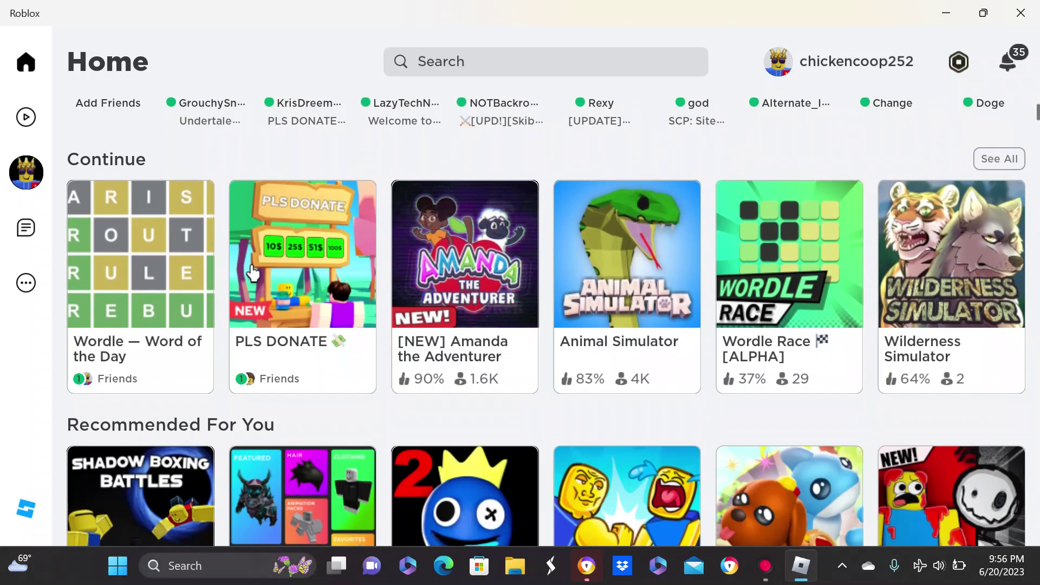
pyautogui.scroll(-4, 608, 440)
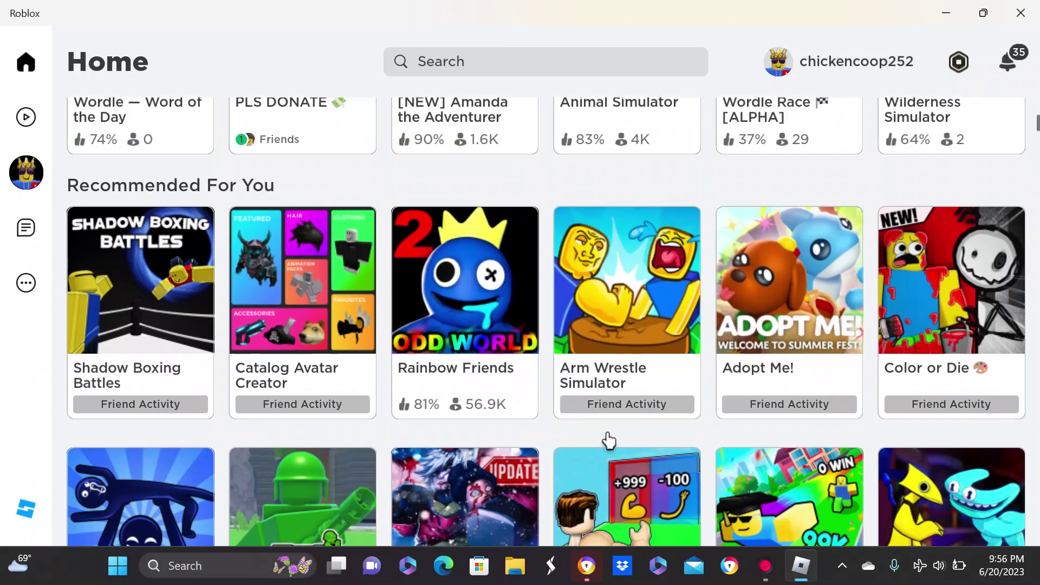
pyautogui.scroll(-6, 608, 439)
pyautogui.scroll(2, 609, 439)
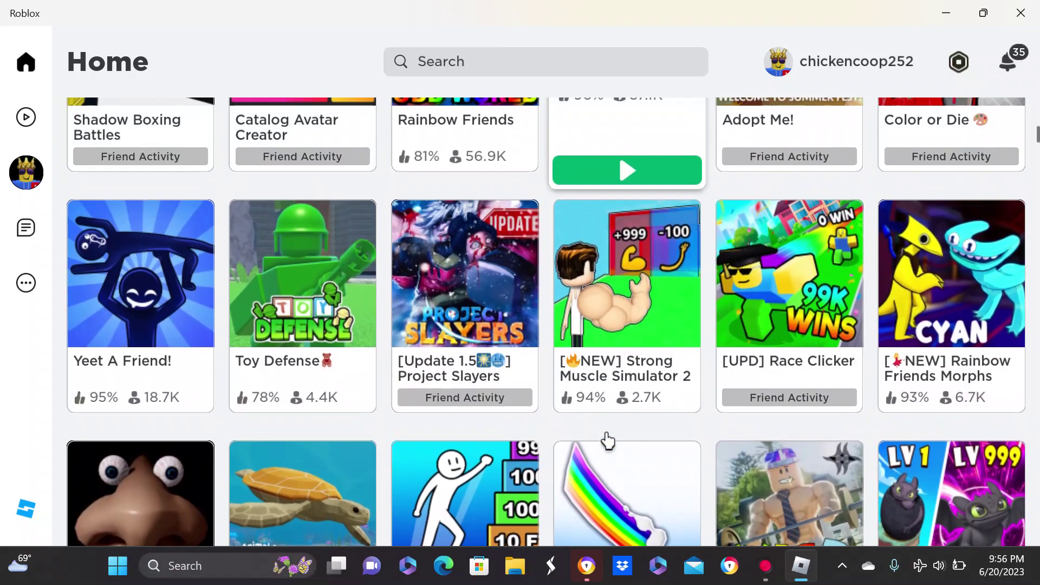
pyautogui.scroll(-8, 607, 439)
pyautogui.scroll(2, 608, 440)
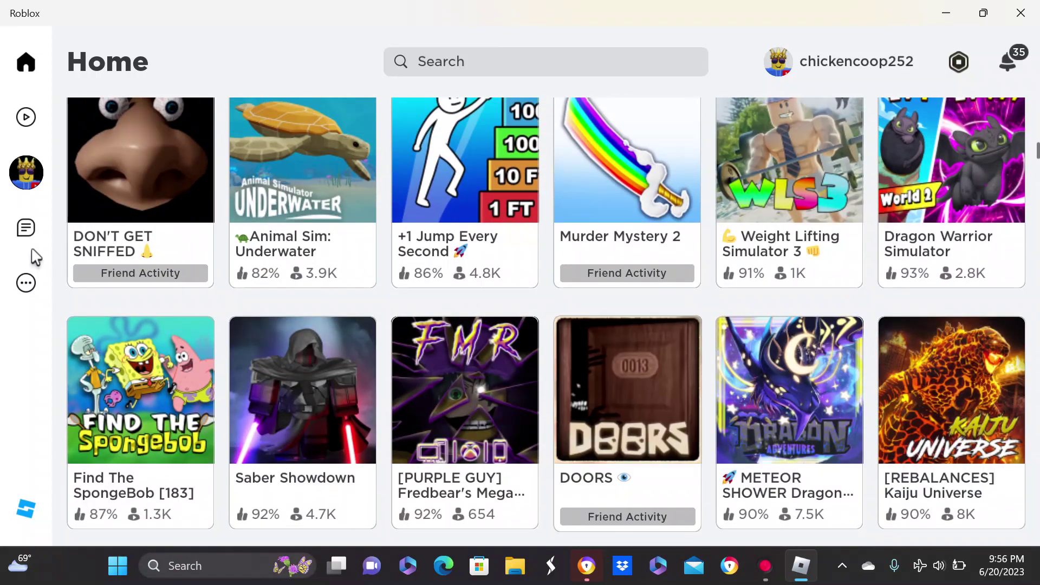
pyautogui.scroll(-8, 388, 418)
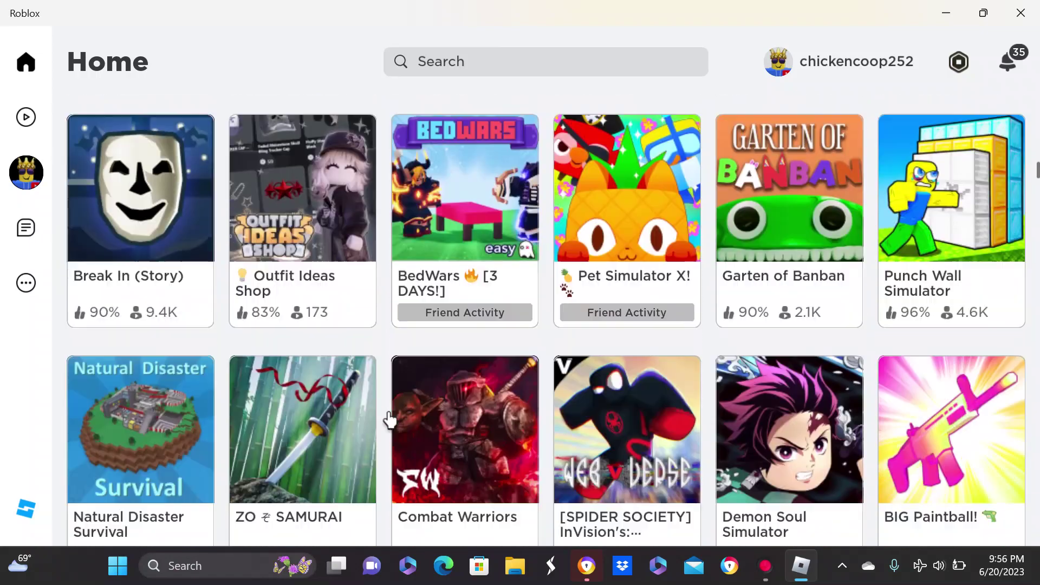
pyautogui.scroll(-3, 389, 418)
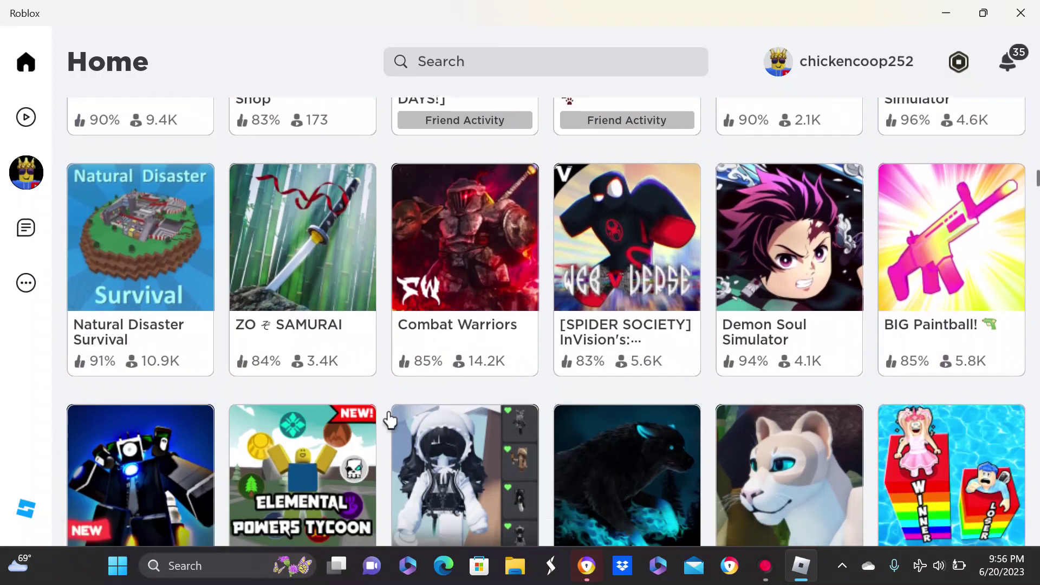
pyautogui.scroll(-4, 389, 419)
pyautogui.scroll(-4, 389, 418)
pyautogui.scroll(-5, 389, 418)
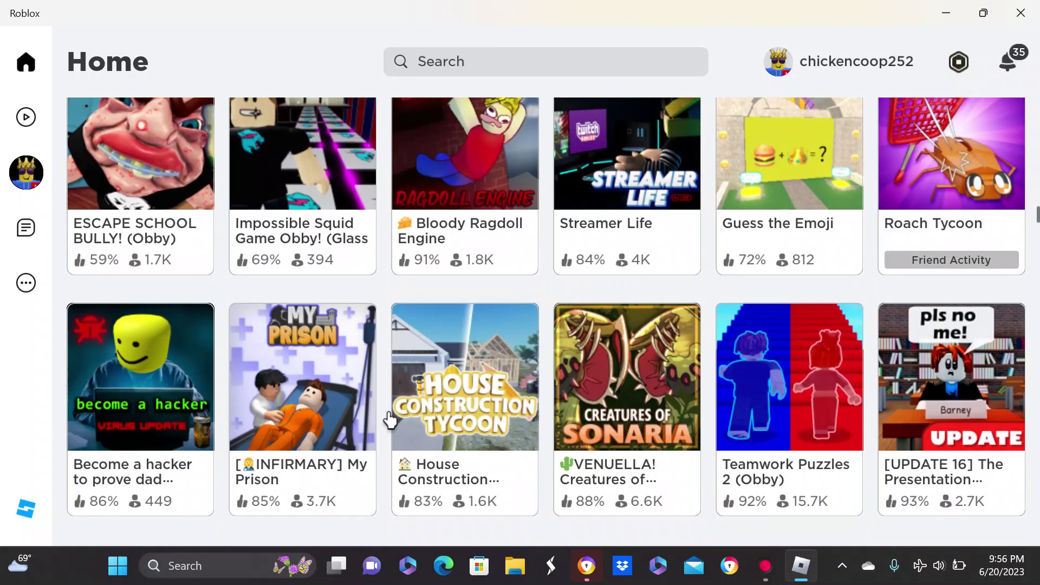
pyautogui.scroll(-2, 389, 419)
pyautogui.scroll(-5, 389, 419)
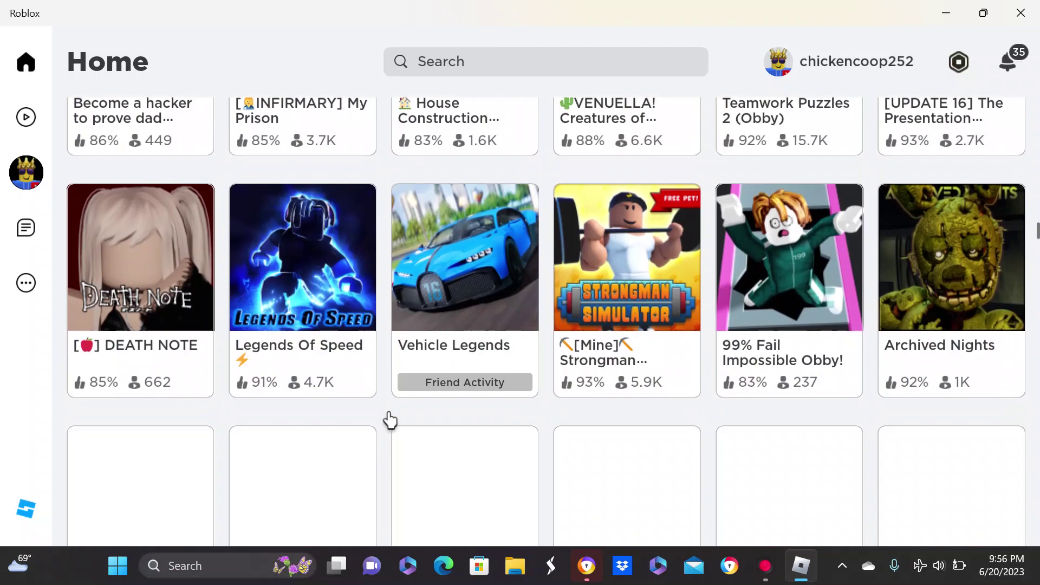
pyautogui.scroll(-2, 389, 419)
pyautogui.scroll(-2, 389, 419)
pyautogui.scroll(-3, 389, 418)
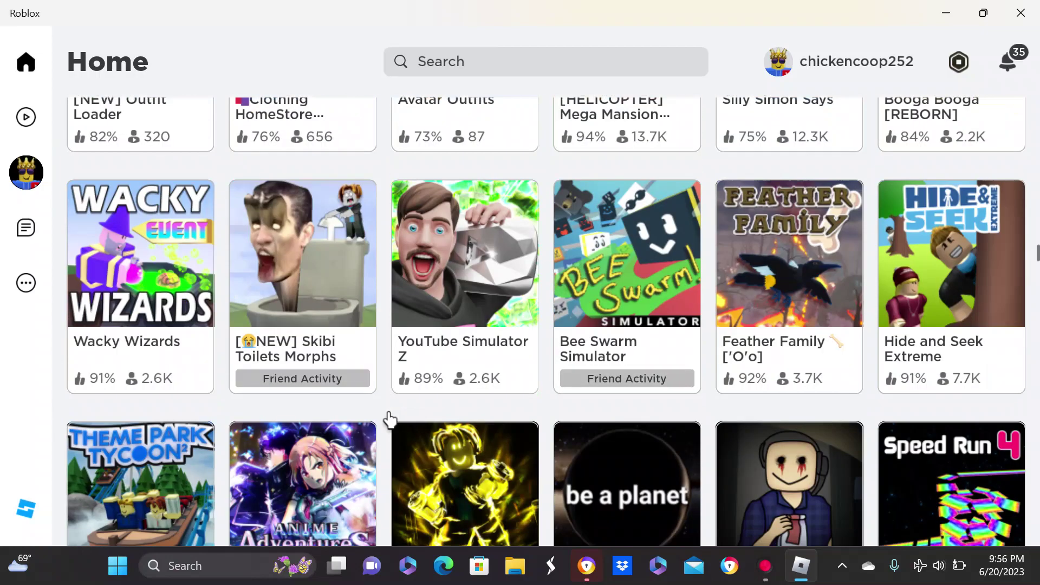
pyautogui.scroll(-2, 388, 418)
pyautogui.scroll(-3, 388, 418)
pyautogui.scroll(-2, 389, 419)
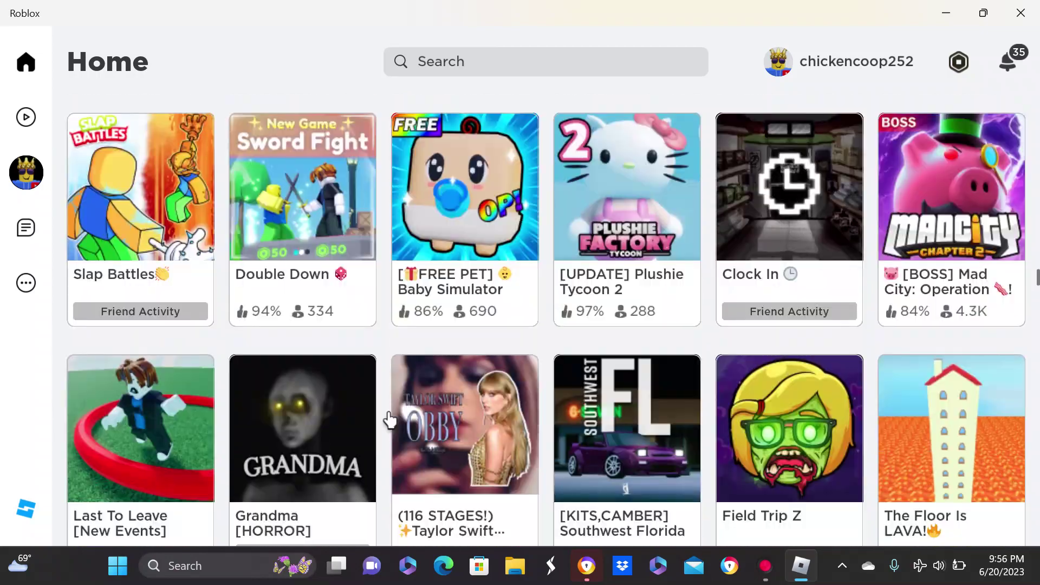
pyautogui.scroll(-2, 388, 418)
pyautogui.scroll(-1, 388, 419)
pyautogui.scroll(-1, 388, 419)
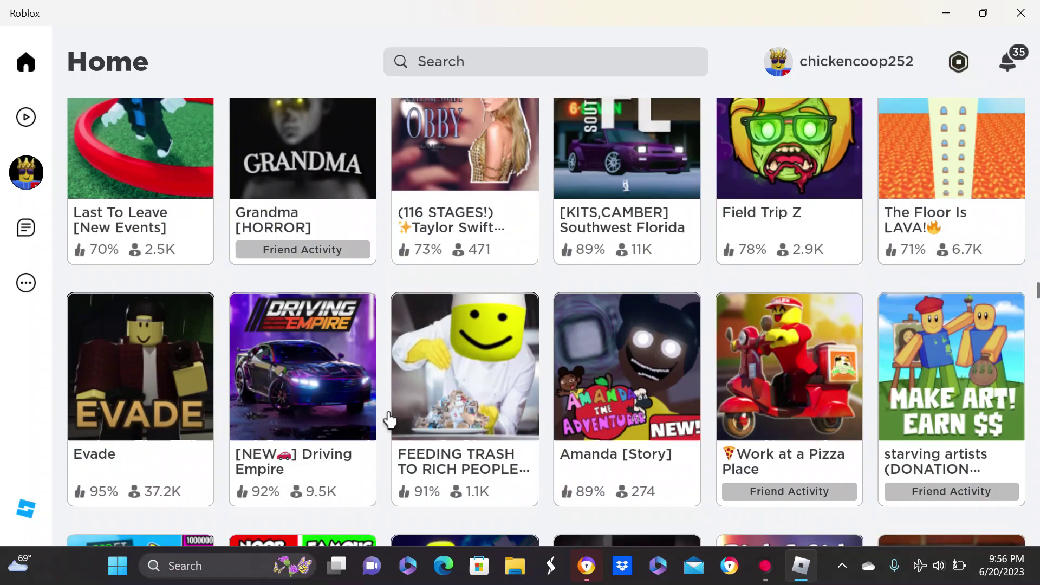
pyautogui.scroll(-3, 389, 418)
pyautogui.scroll(-5, 389, 419)
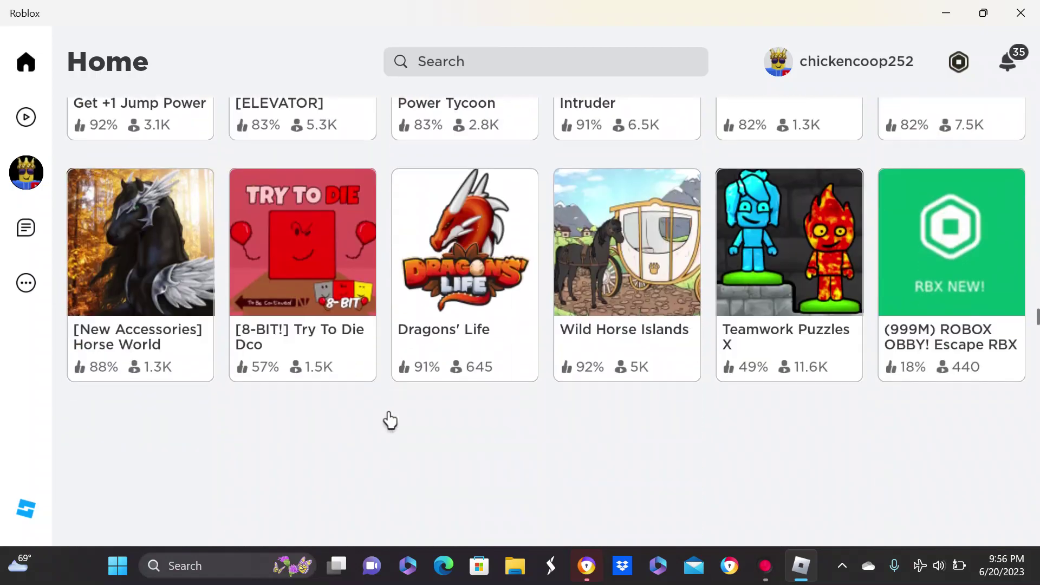
pyautogui.scroll(-2, 389, 419)
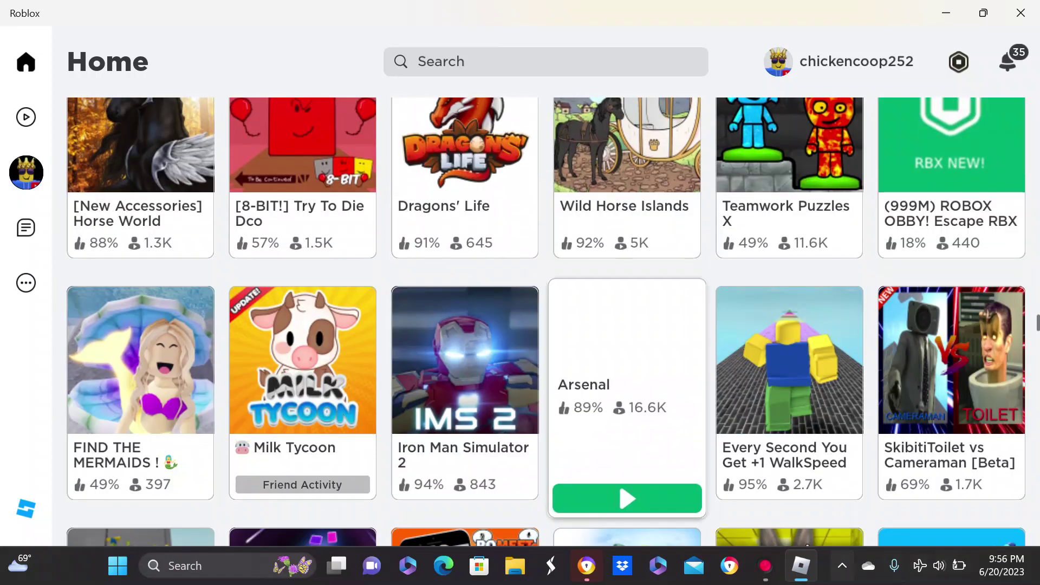
# Close the Insufficient Robux notice and walk back toward the block pads.
pyautogui.click(765, 566)
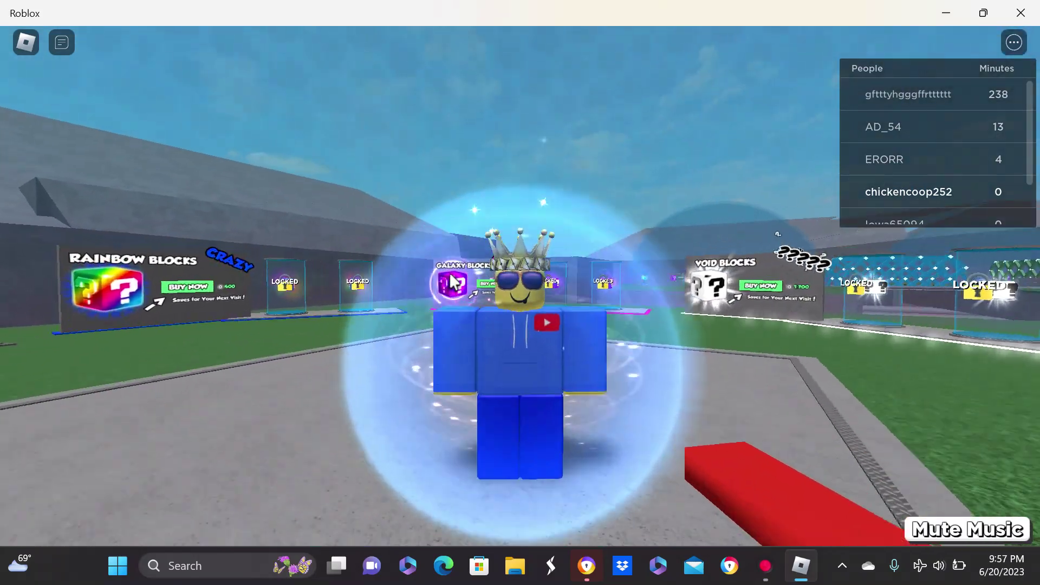
pyautogui.scroll(5, 449, 260)
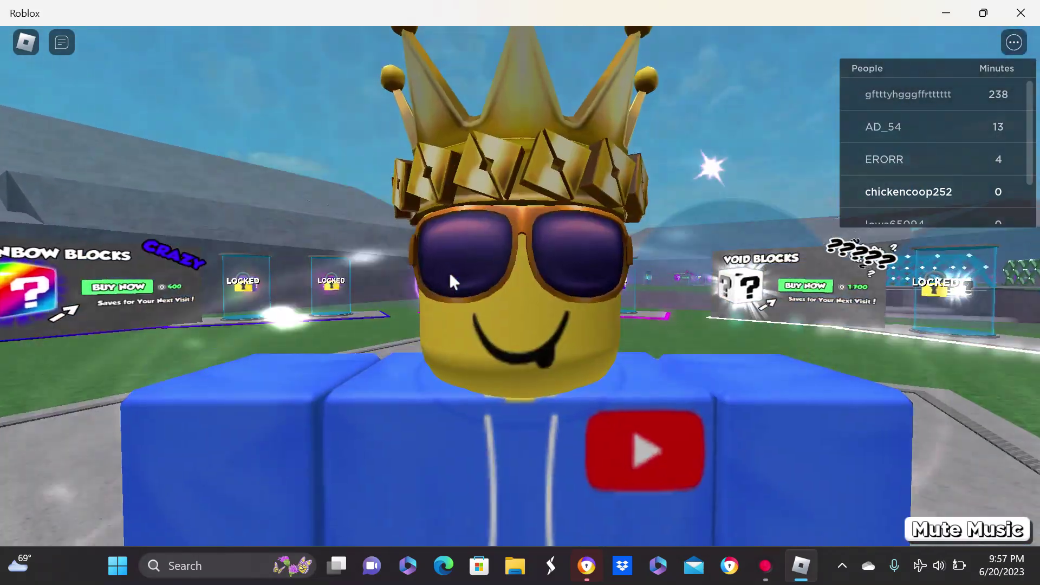
pyautogui.scroll(-8, 450, 277)
pyautogui.scroll(5, 501, 319)
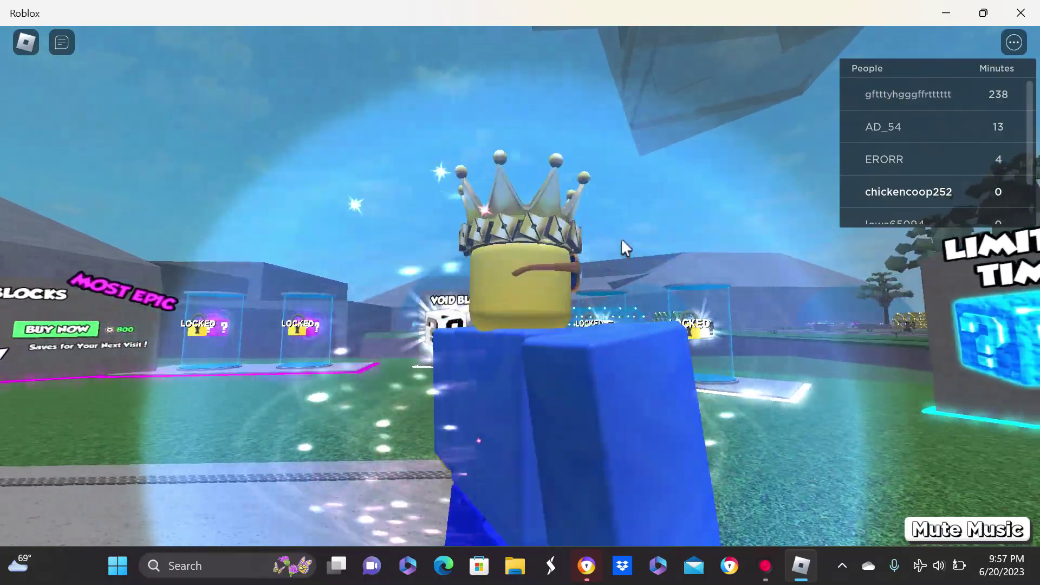
pyautogui.scroll(-5, 623, 237)
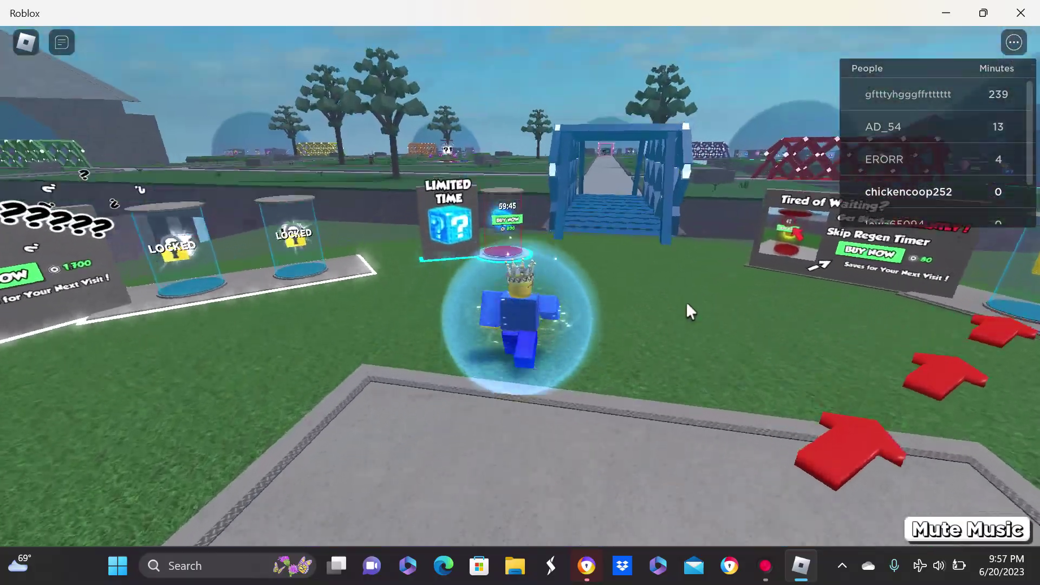
pyautogui.press('d')
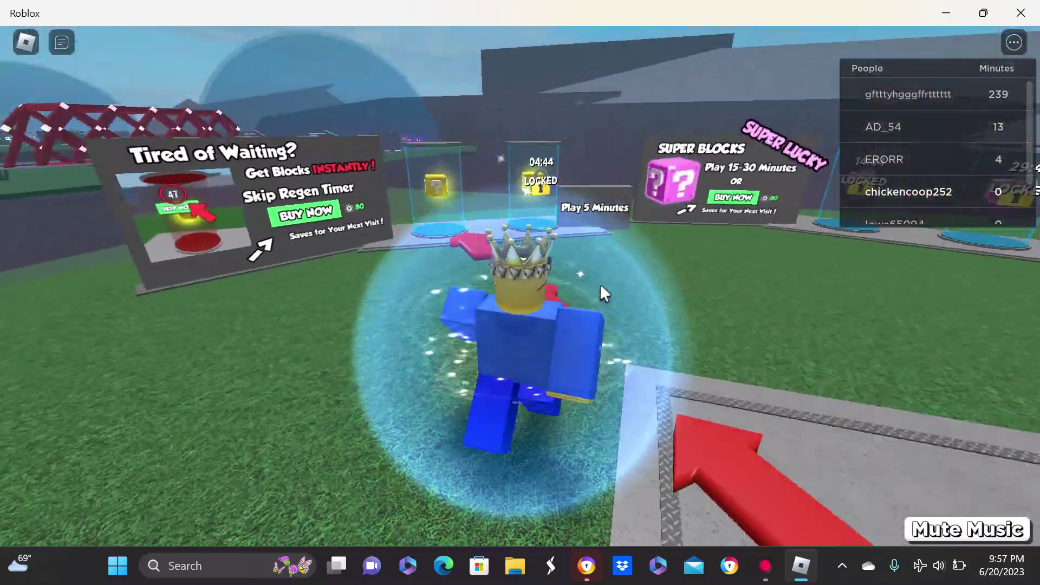
pyautogui.press('s')
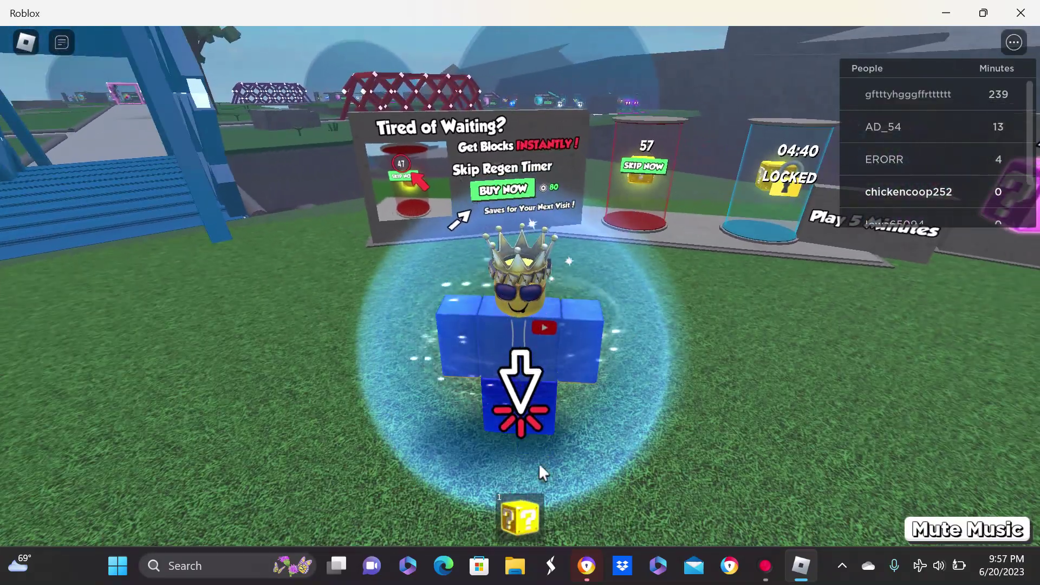
# Open the yellow lucky block, use its purple item, and dismiss another Robux notice.
pyautogui.press('1')
pyautogui.click(511, 441)
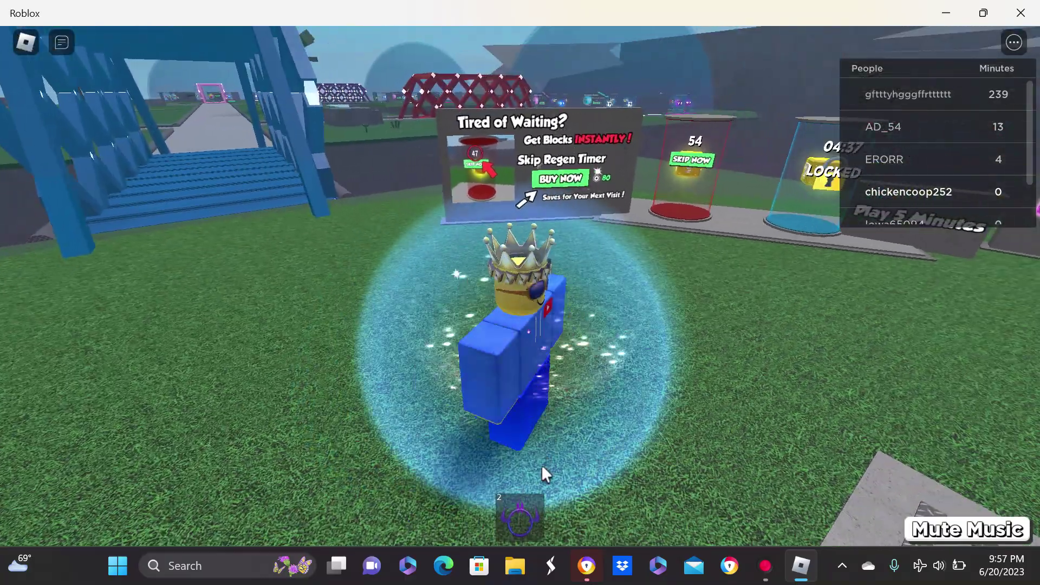
pyautogui.click(522, 520)
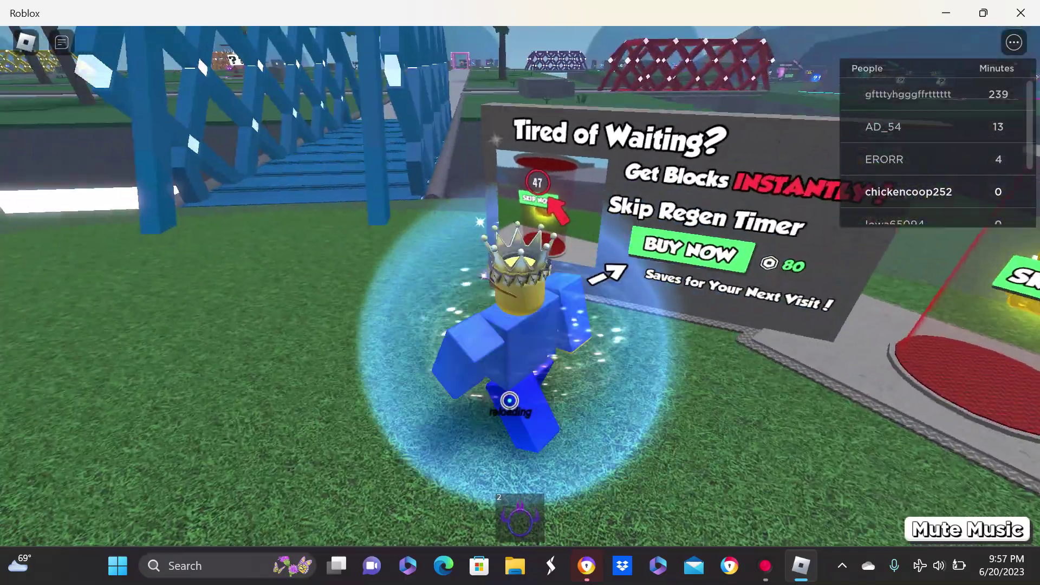
pyautogui.click(592, 344)
pyautogui.press('w')
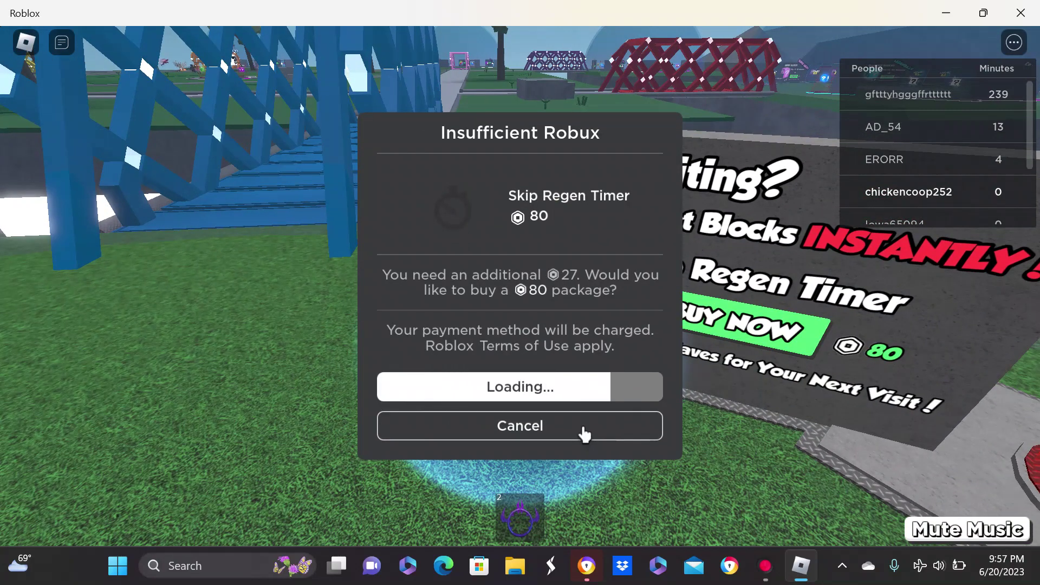
pyautogui.click(582, 435)
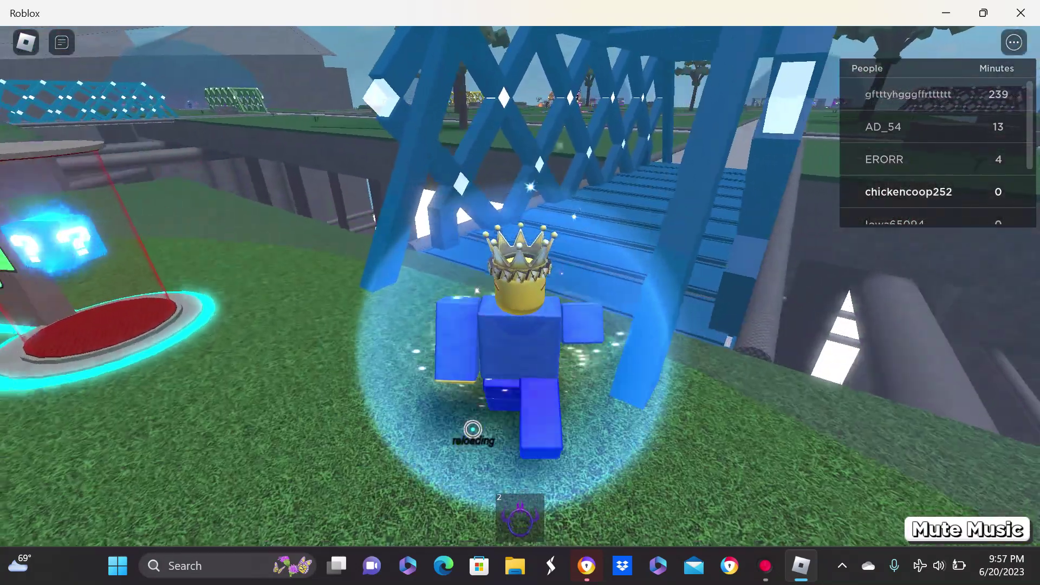
# Run from the spawn base past the Limited Time stand onto the blue bridge.
pyautogui.press('w')
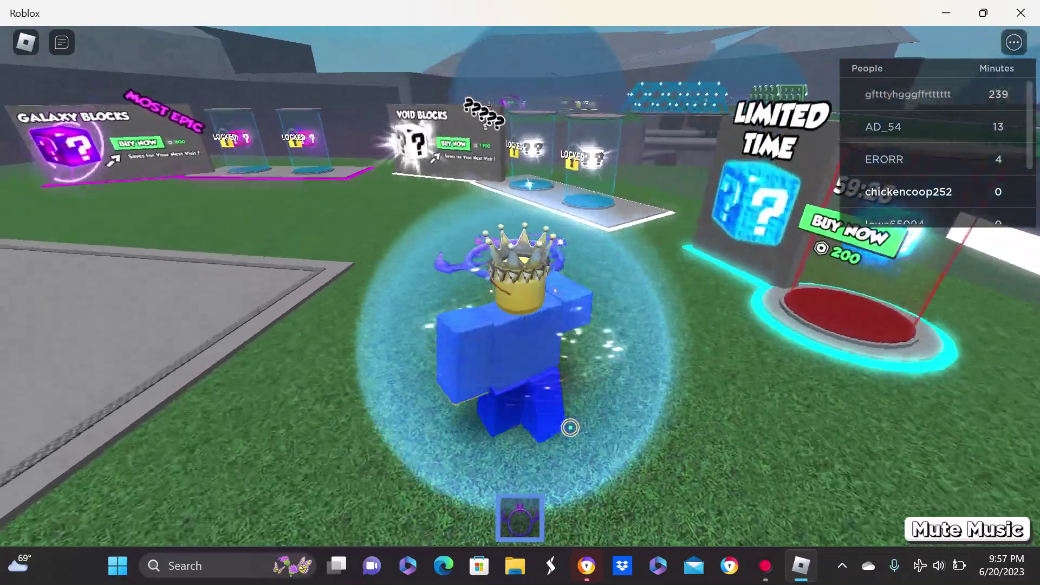
pyautogui.press('w')
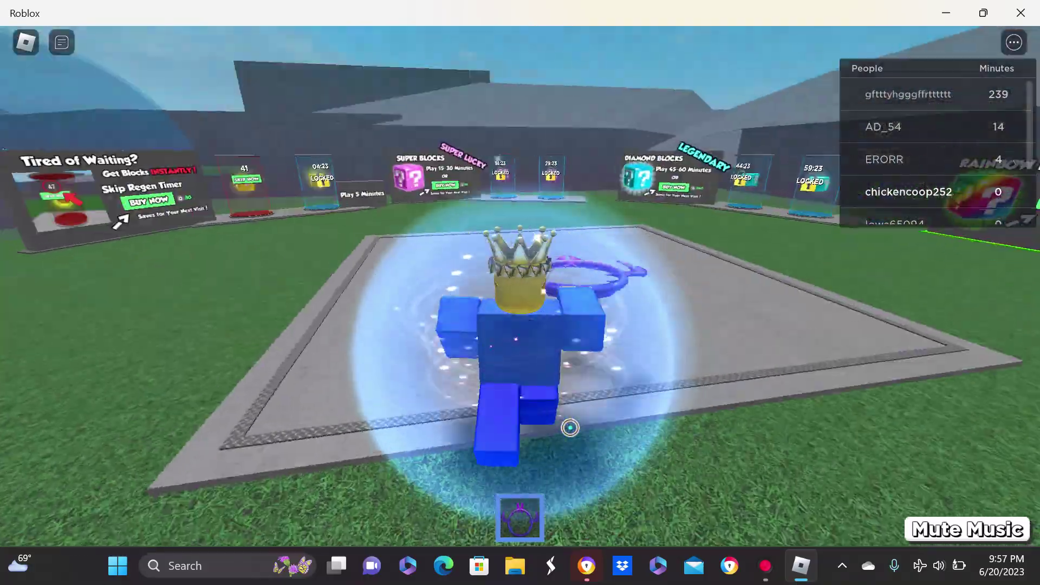
pyautogui.press('w')
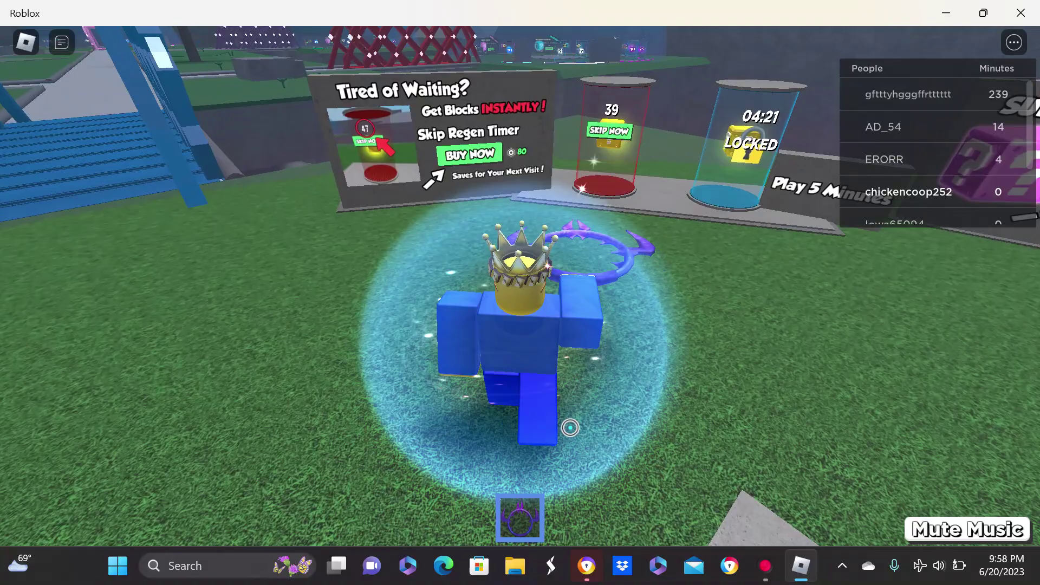
pyautogui.press('d')
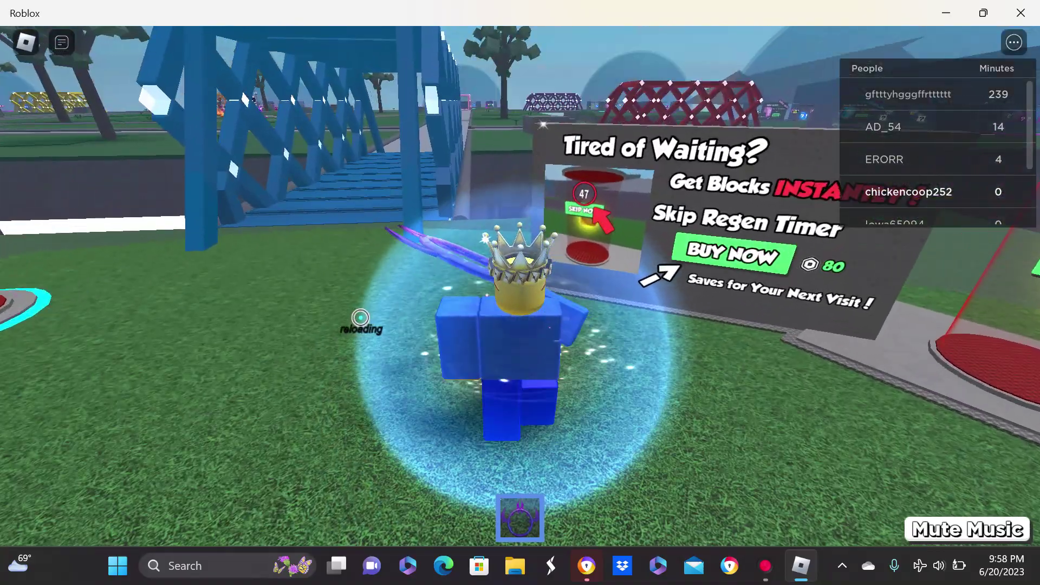
pyautogui.press('a')
pyautogui.press('w')
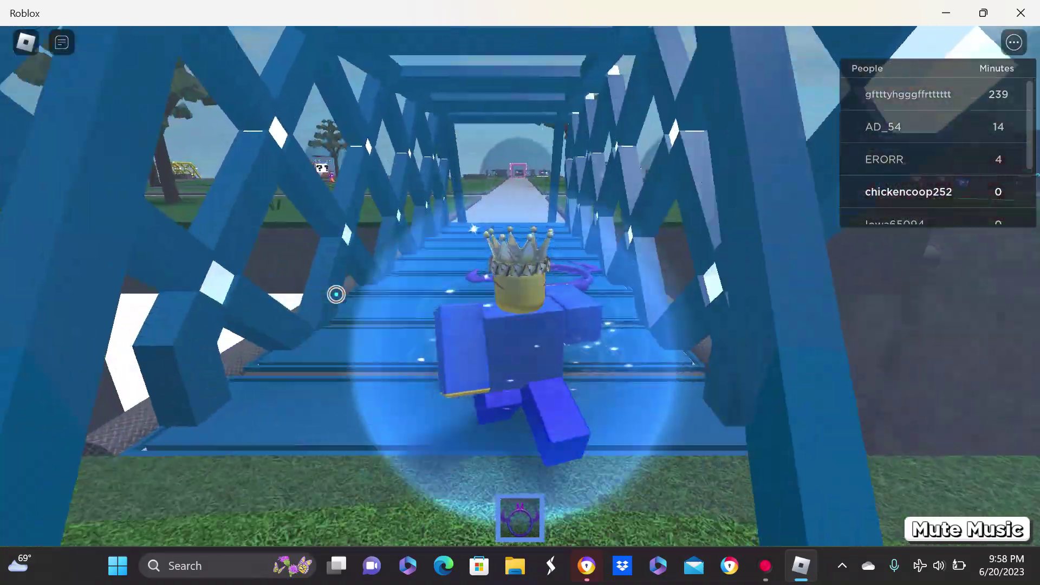
# Cross the bridge and grass to the grey block and fire the weapon.
pyautogui.press('w')
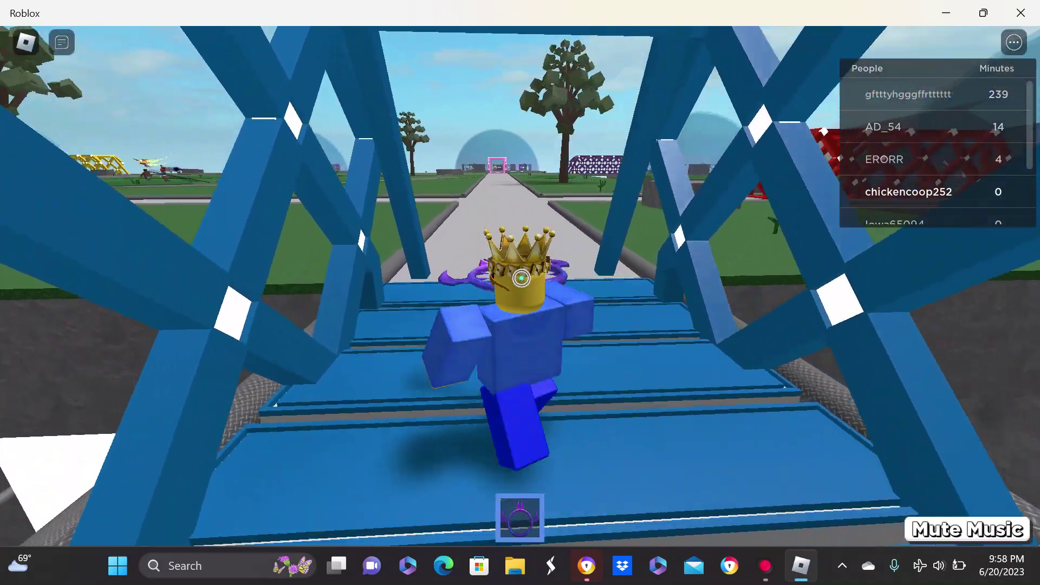
pyautogui.scroll(3, 533, 259)
pyautogui.press('a')
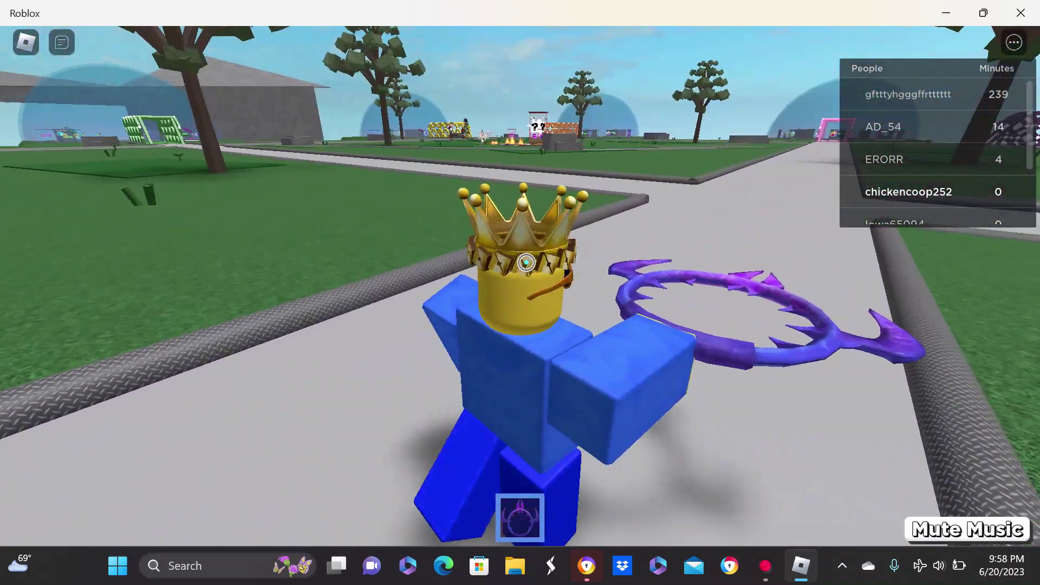
pyautogui.press('w')
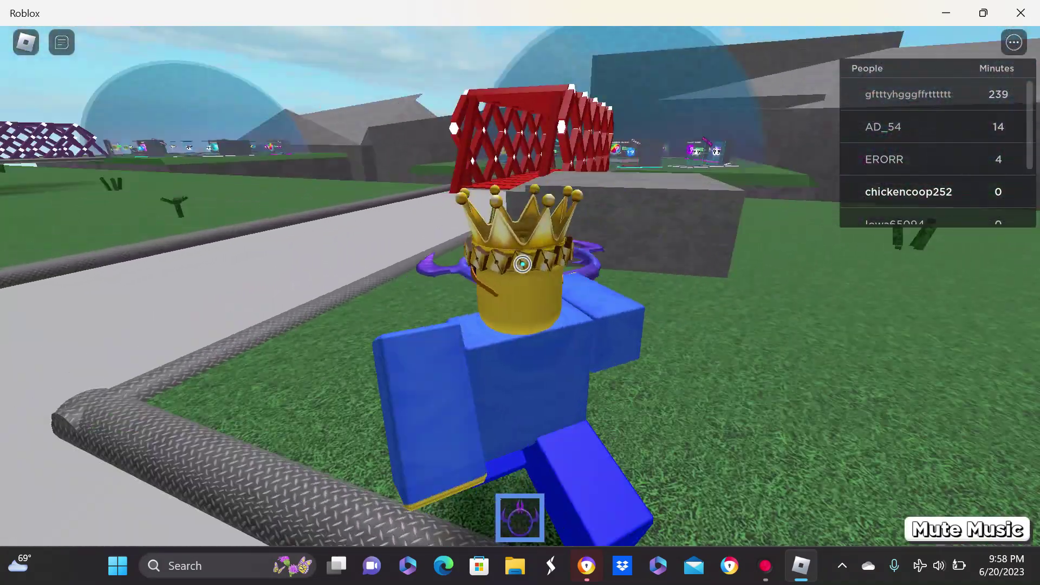
pyautogui.press('w')
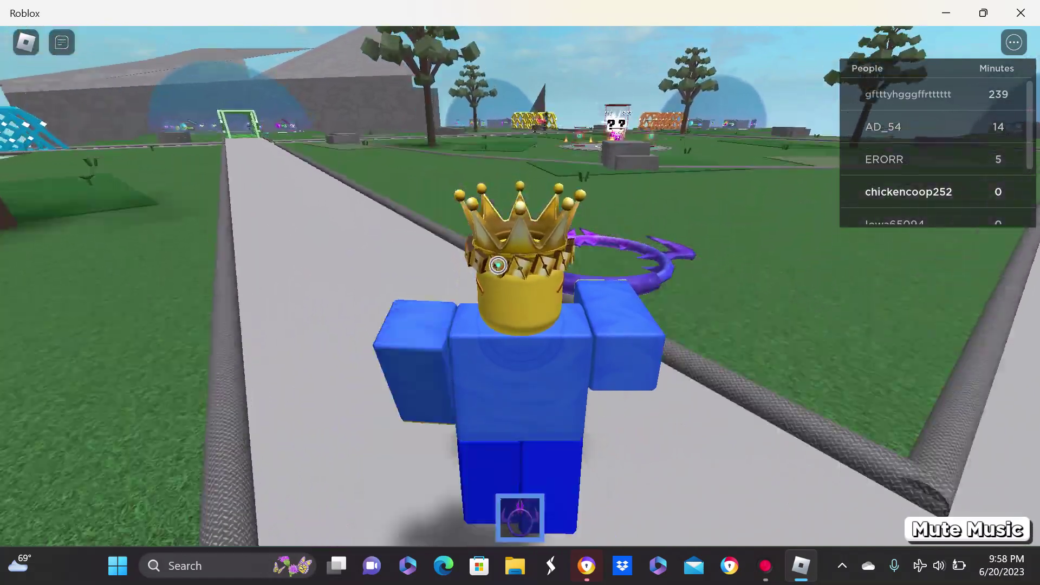
pyautogui.press('w')
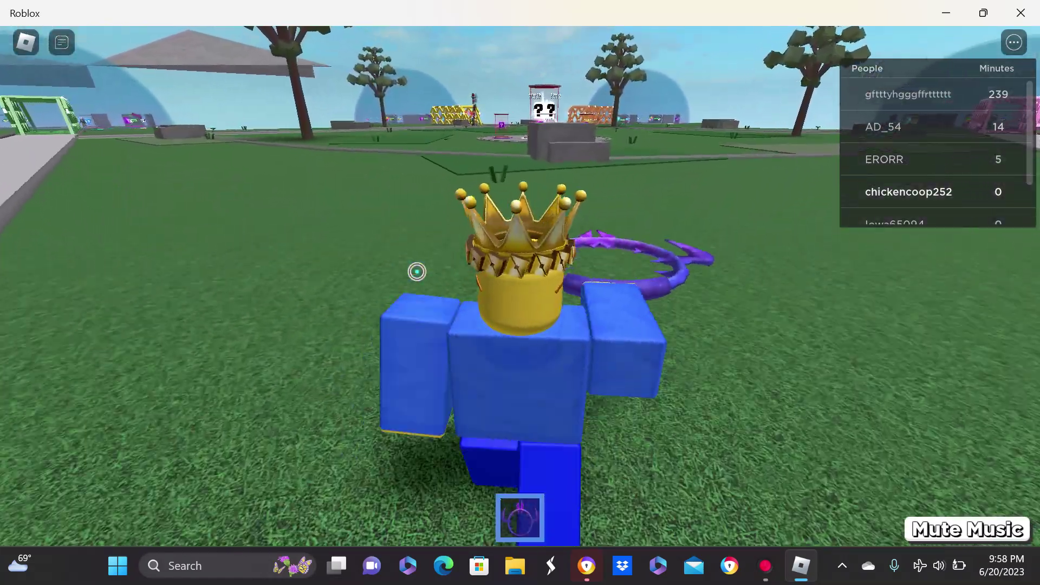
pyautogui.press('w')
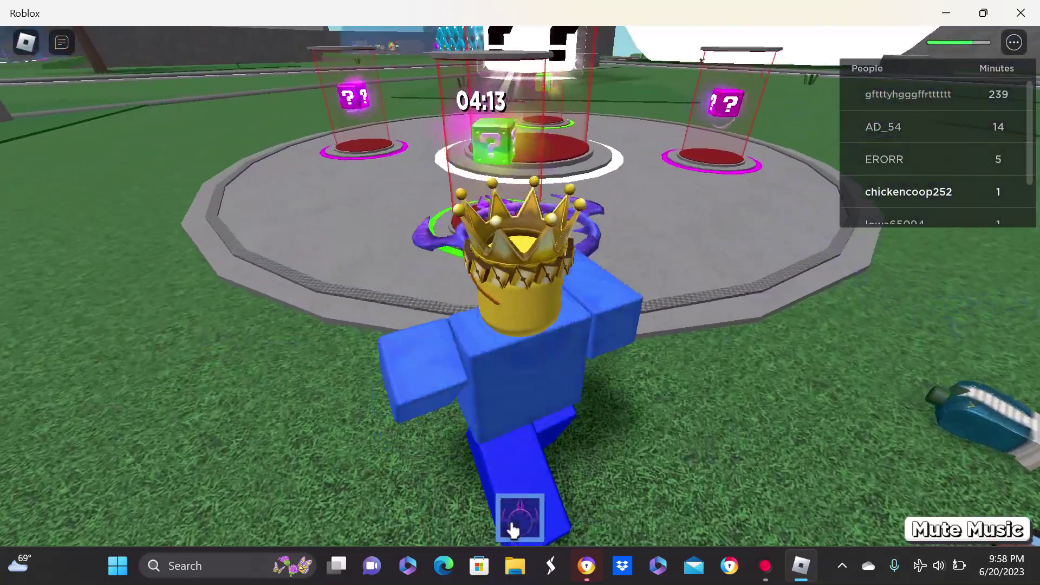
pyautogui.click(570, 340)
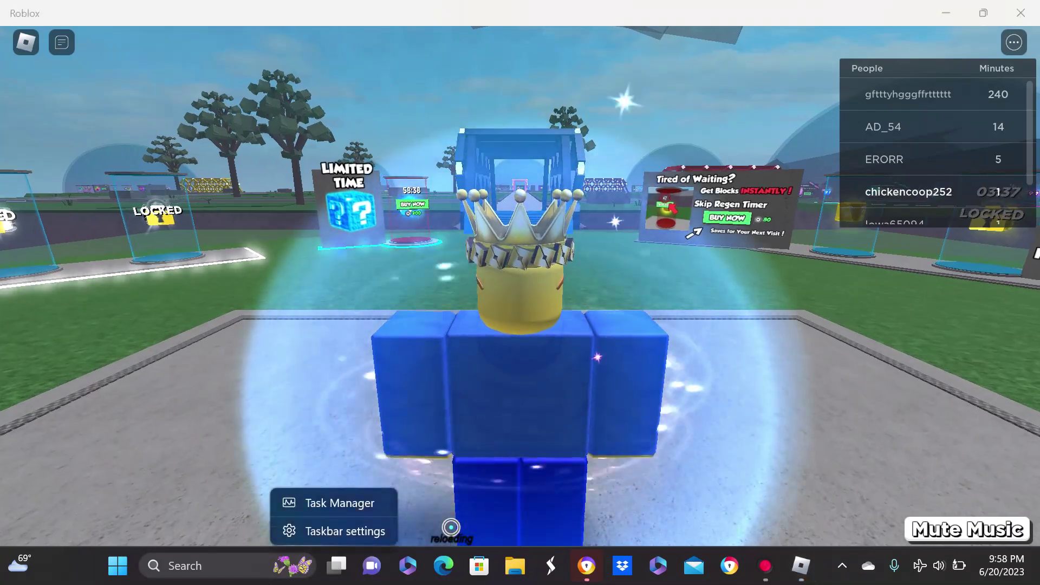
# Step onto the lucky block pad at spawn and look over the other pads.
pyautogui.press('d')
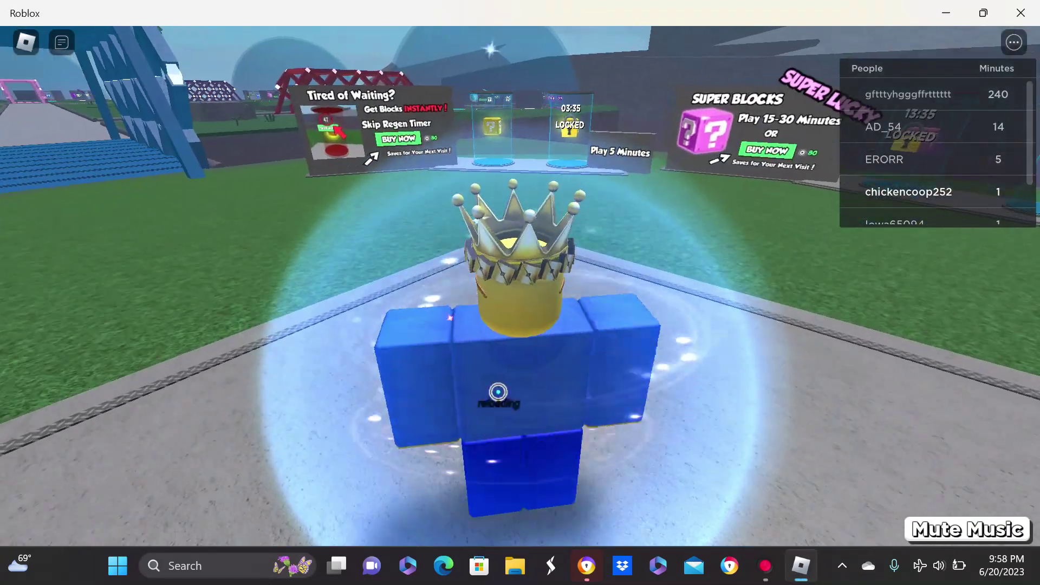
pyautogui.press('w')
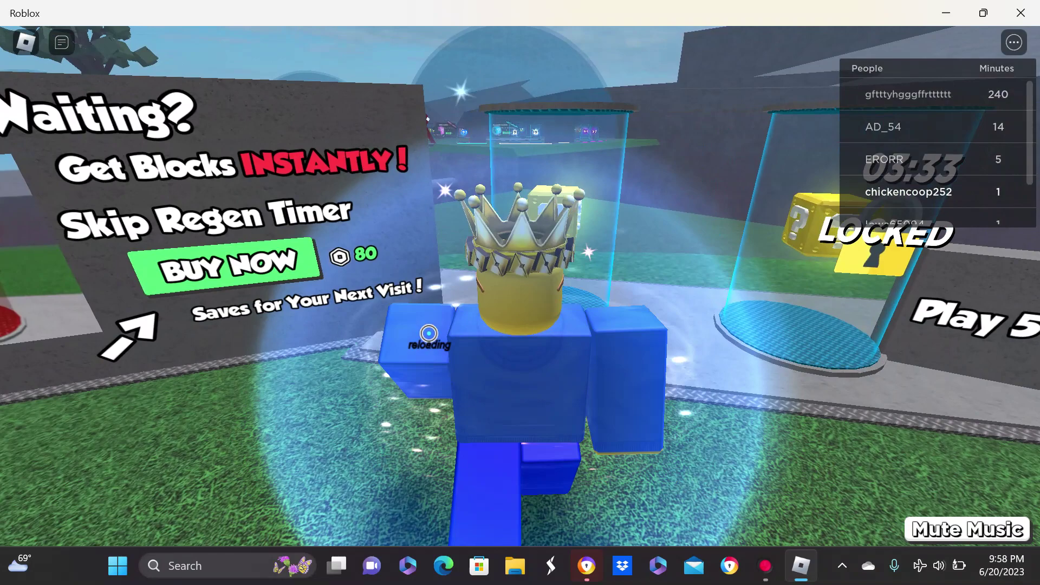
pyautogui.press('s')
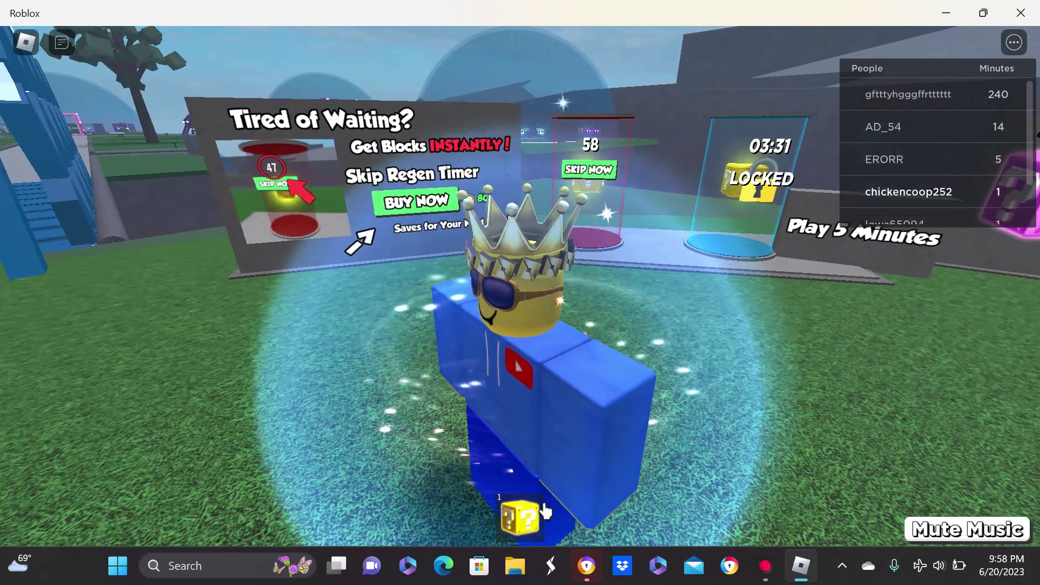
pyautogui.press('d')
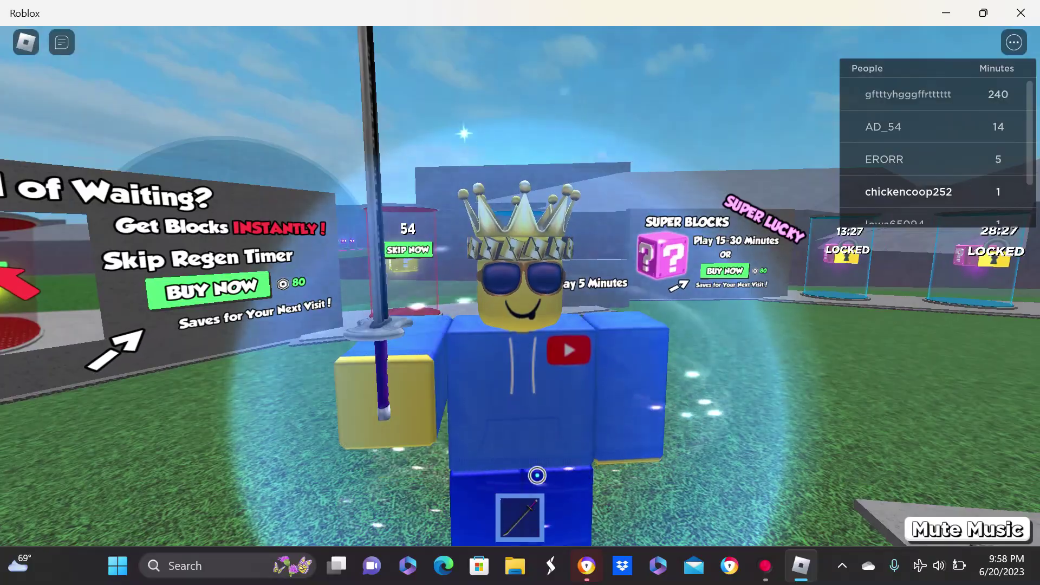
pyautogui.press('w')
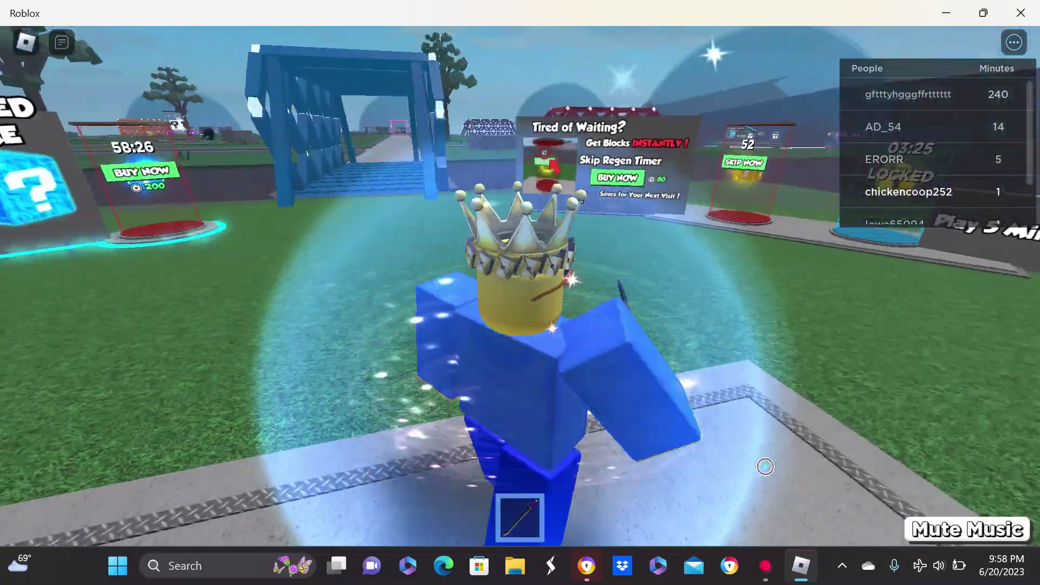
# Cross the blue bridge toward the plaza and turn to face the approaching player.
pyautogui.press('a')
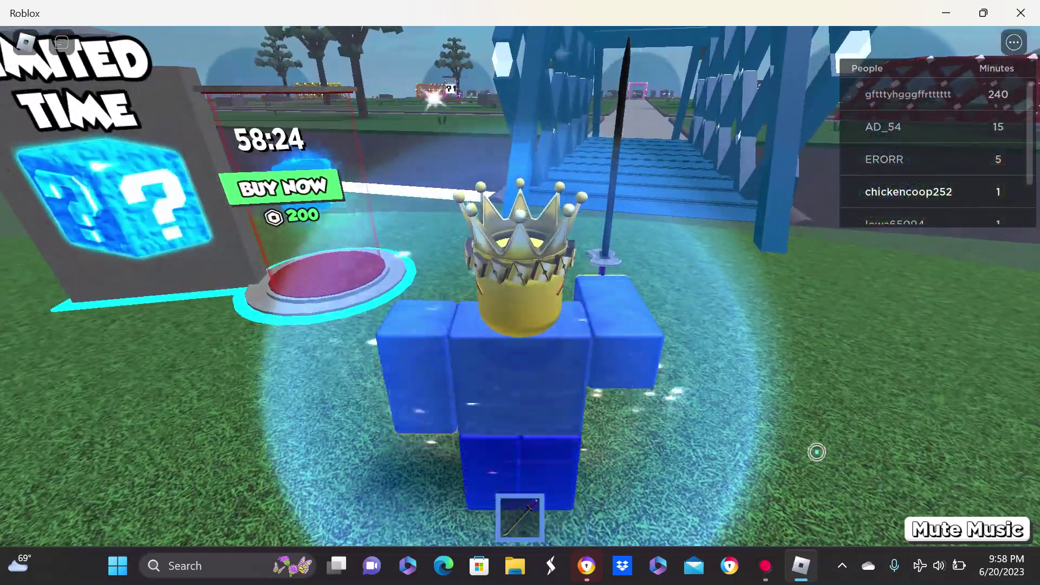
pyautogui.press('w')
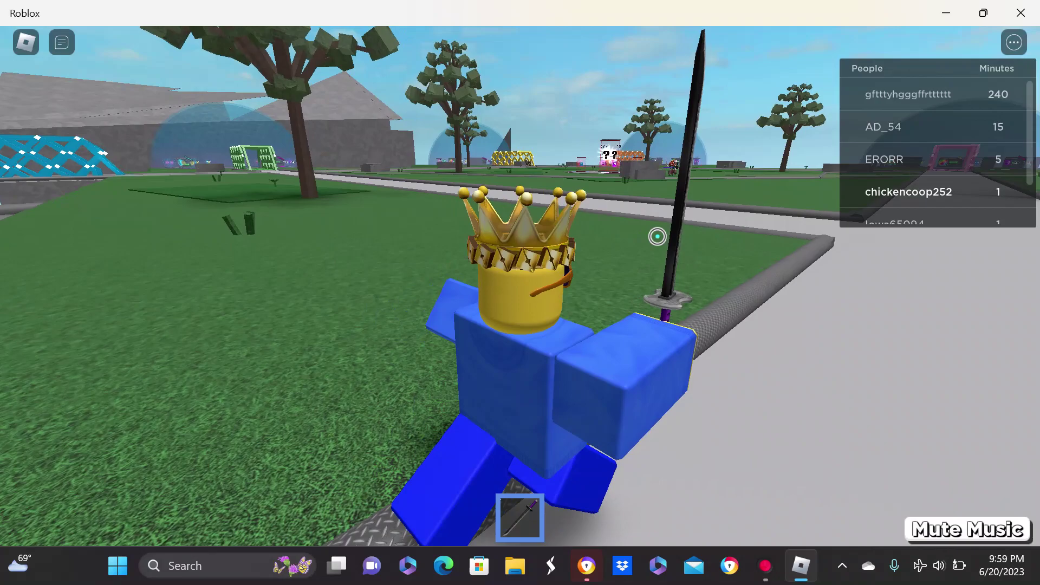
pyautogui.press('w')
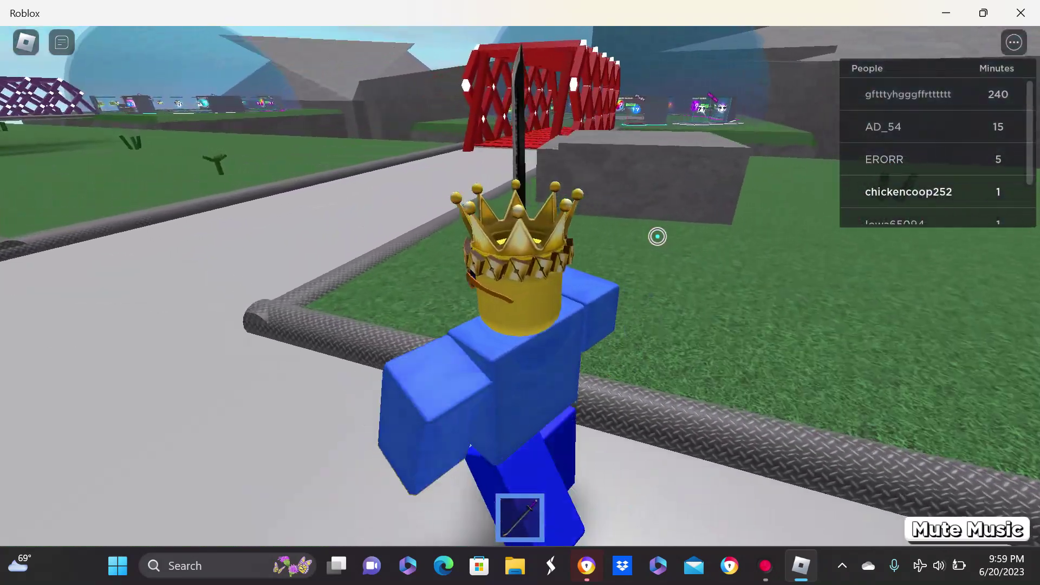
pyautogui.press('w')
pyautogui.press('w')
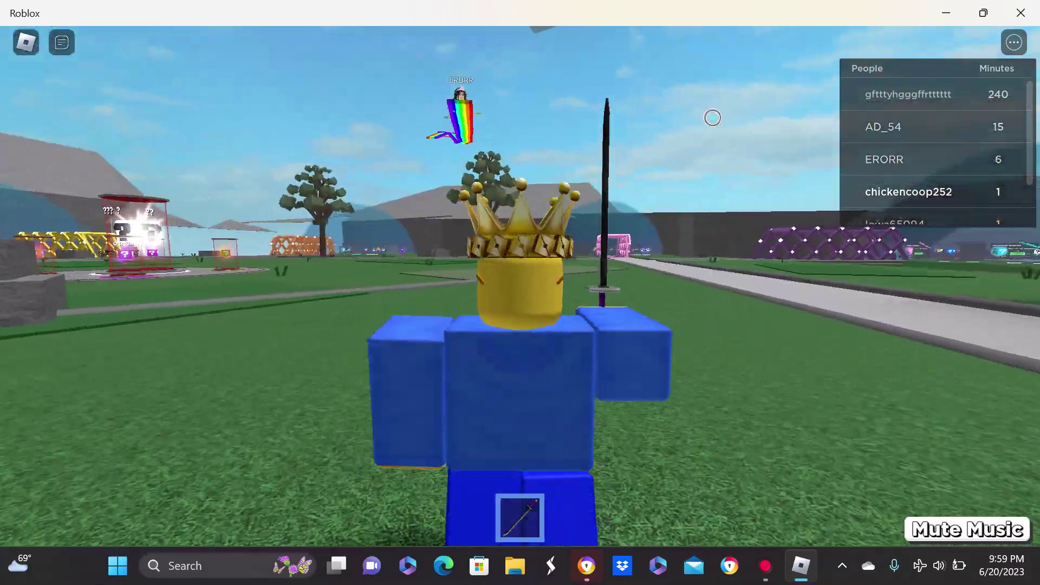
pyautogui.press('s')
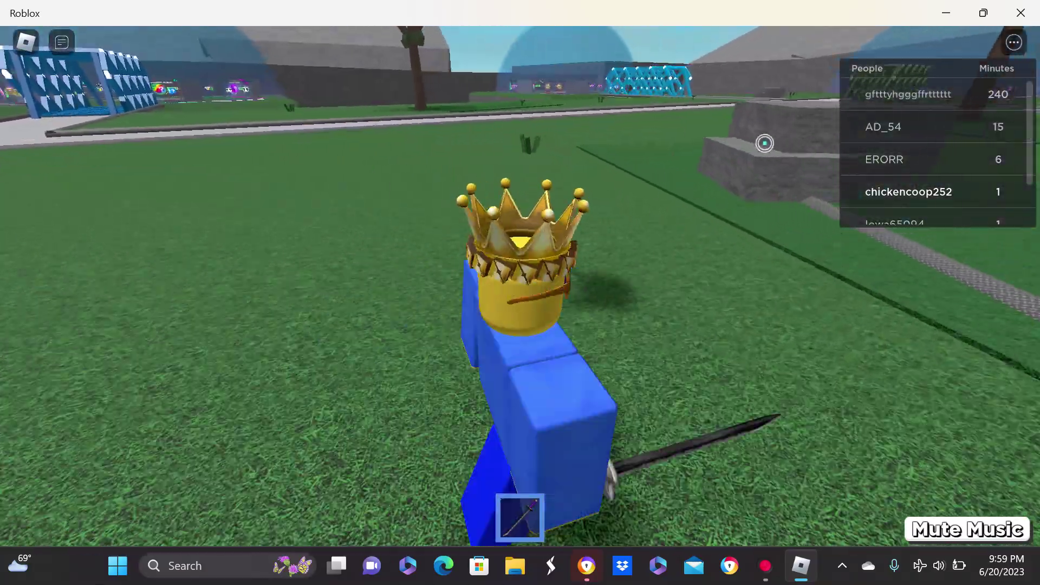
pyautogui.press('s')
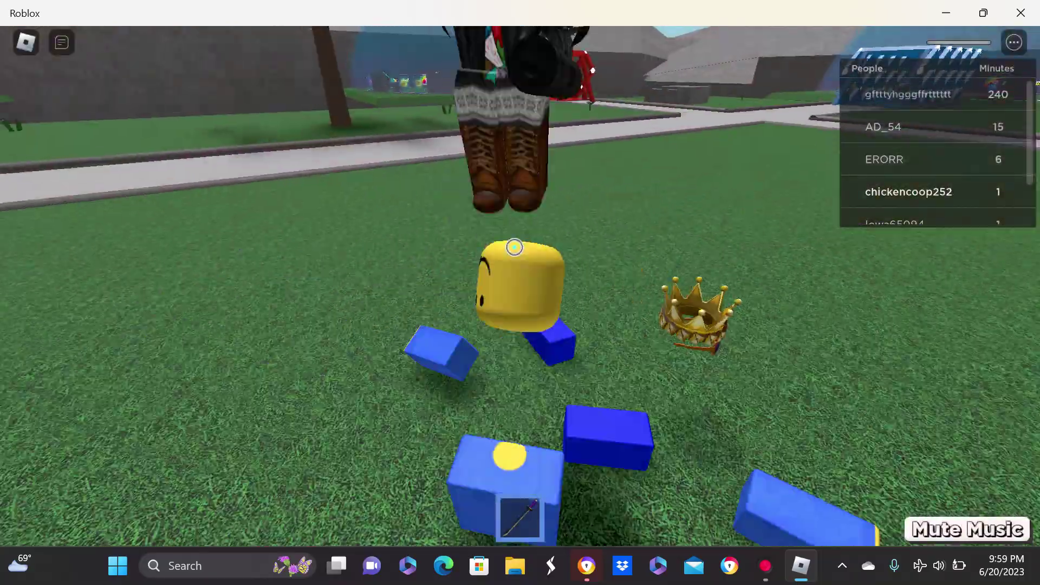
pyautogui.press('a')
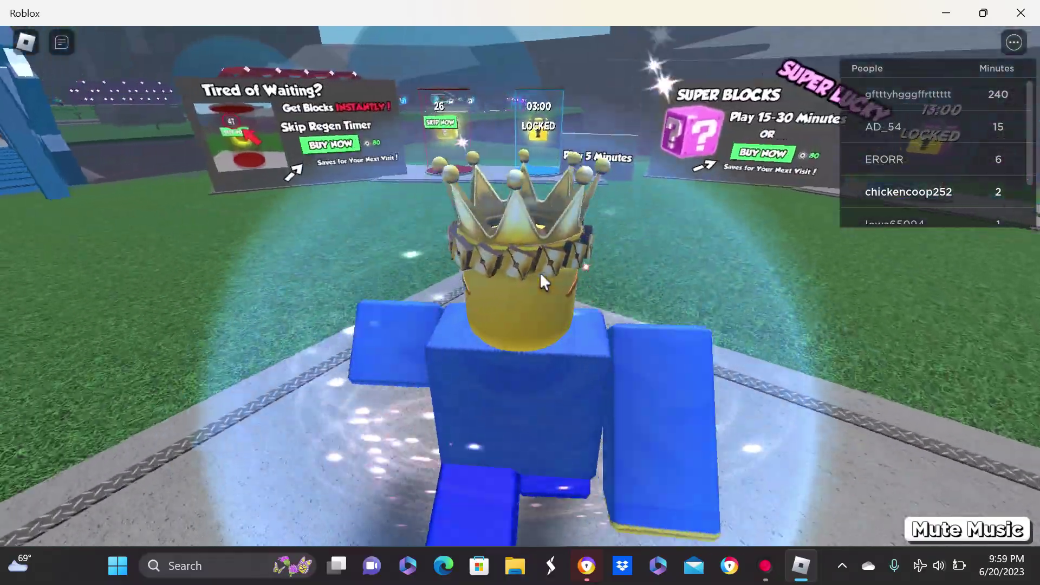
# Walk around the spawn base past the locked pods and Galaxy Blocks sign.
pyautogui.press('a')
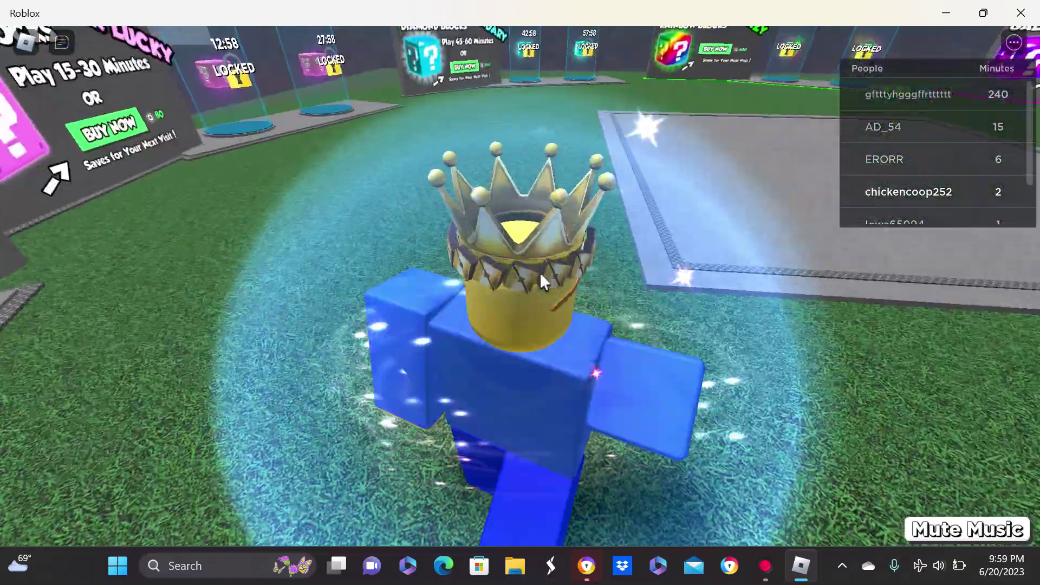
pyautogui.press('a')
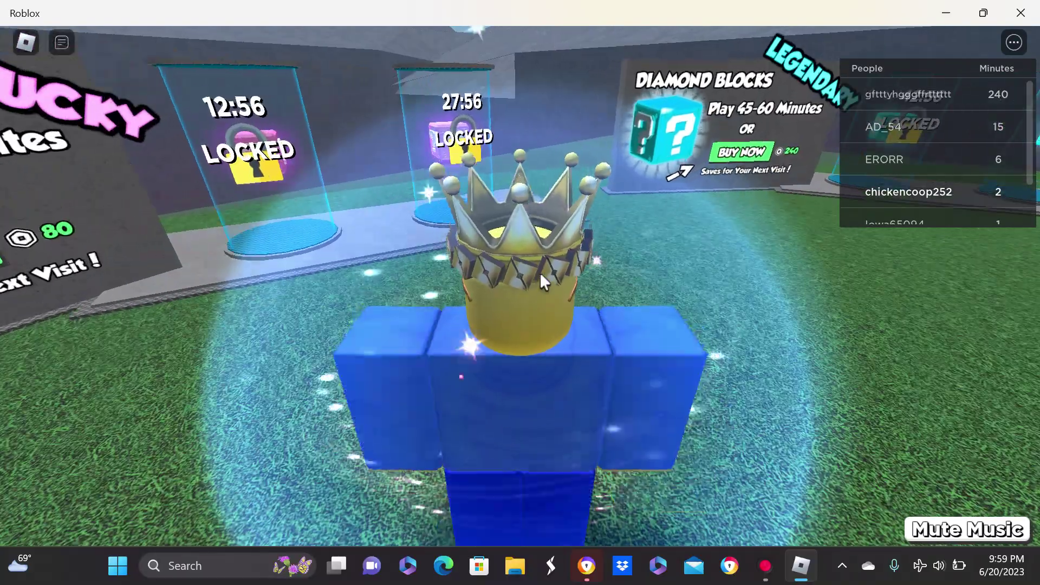
pyautogui.press('a')
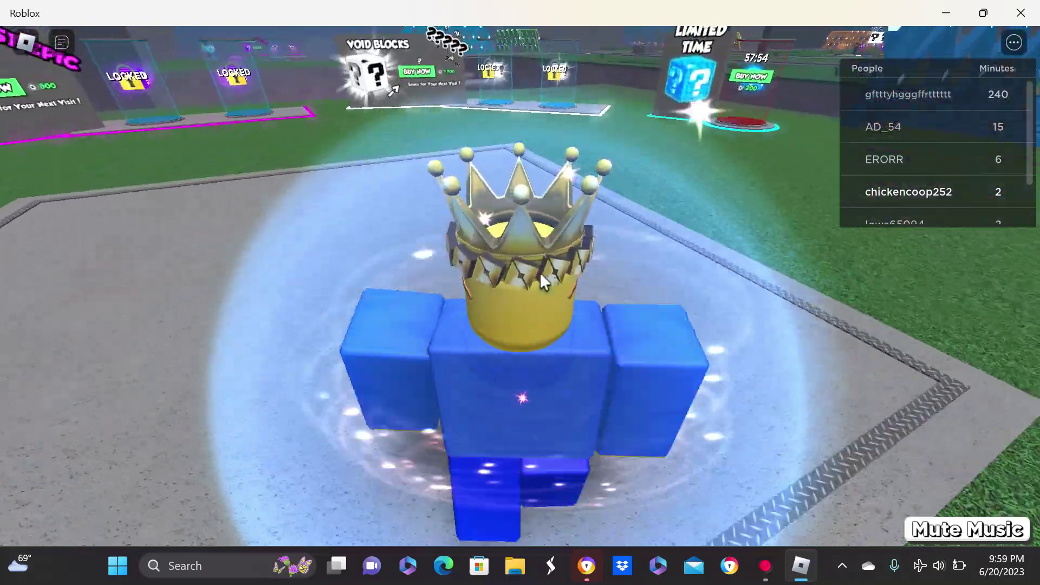
pyautogui.press('a')
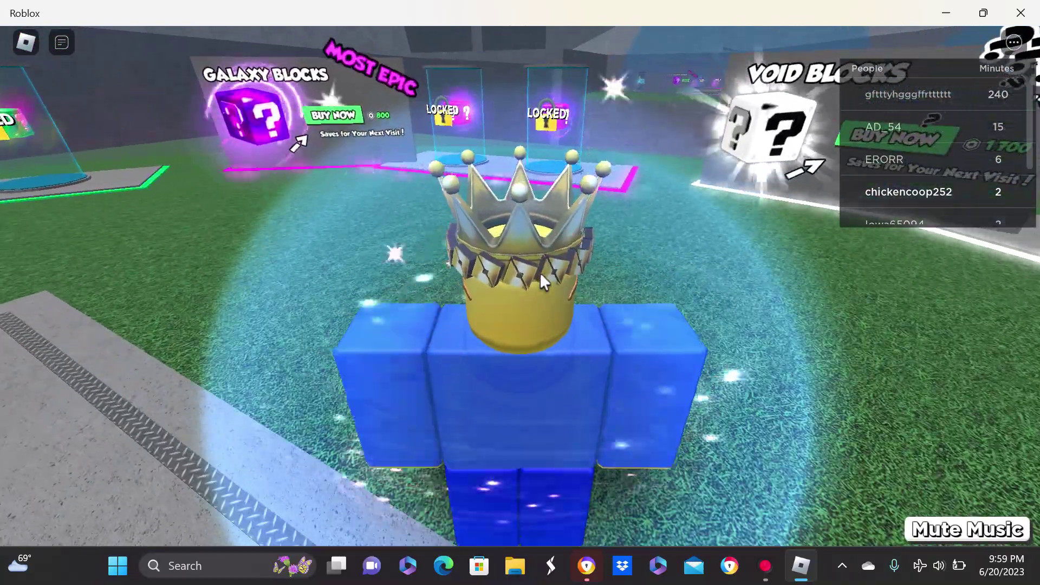
pyautogui.scroll(-3, 539, 272)
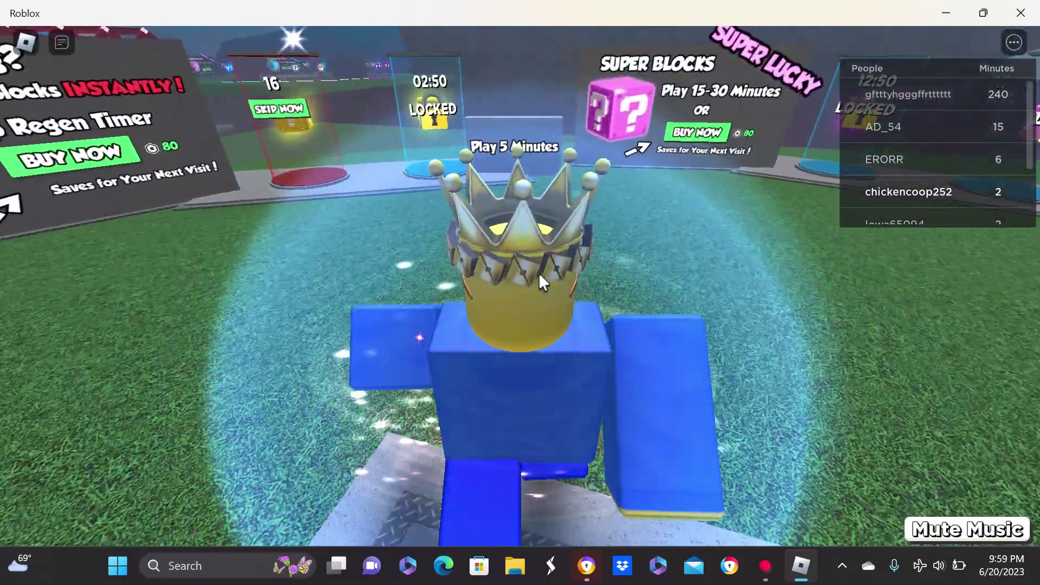
pyautogui.press('d')
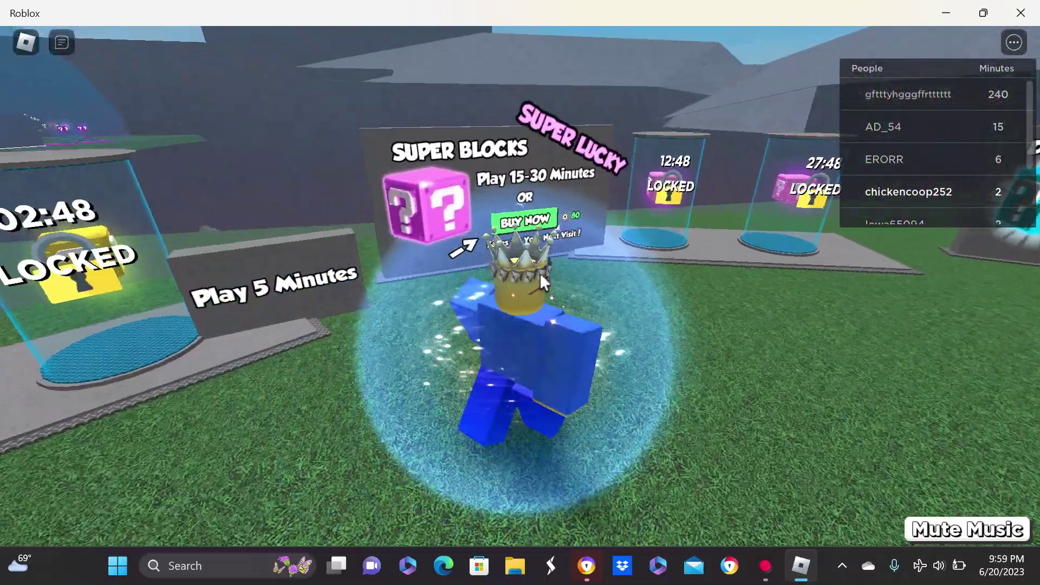
pyautogui.press('d')
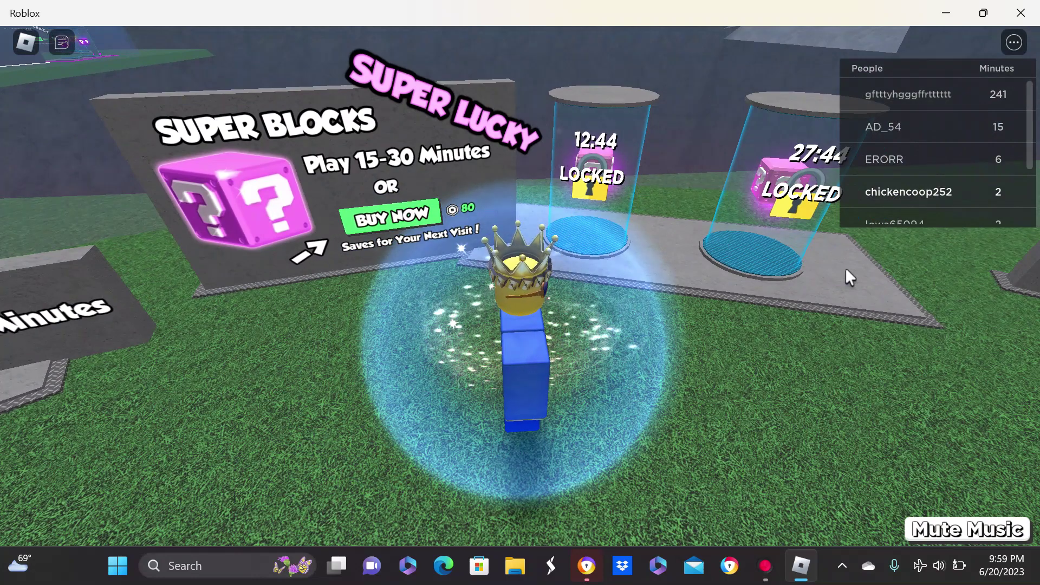
pyautogui.moveTo(845, 268); pyautogui.dragTo(540, 272)
# Walk around the base to the Void Blocks station and past Rainbow Blocks.
pyautogui.press('d')
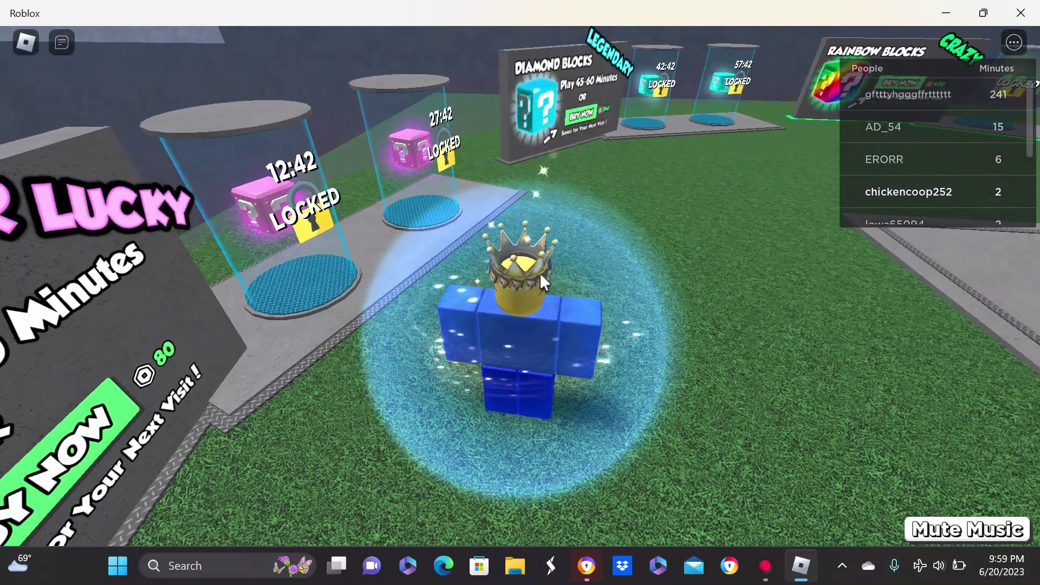
pyautogui.press('d')
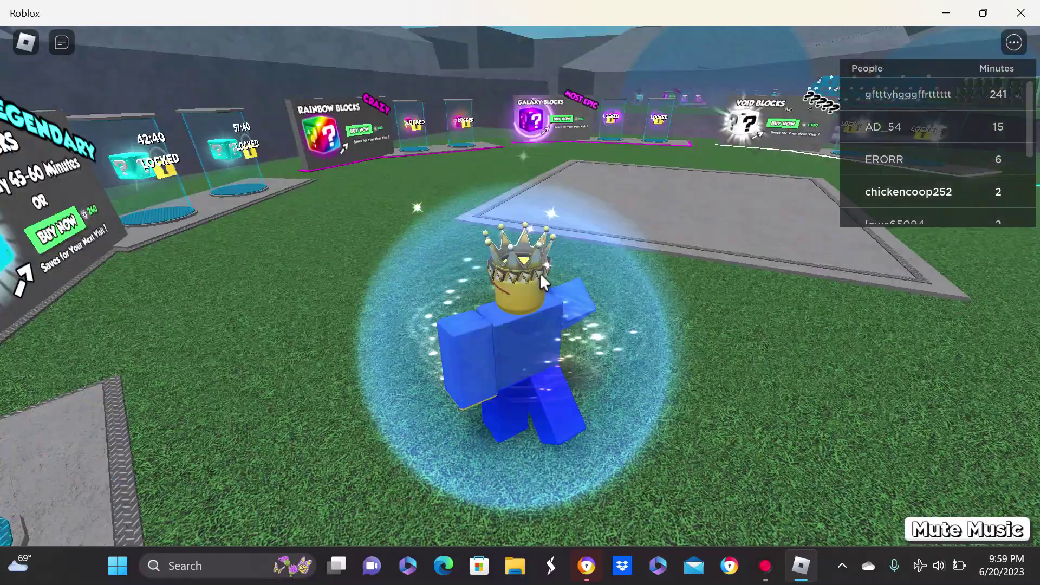
pyautogui.press('d')
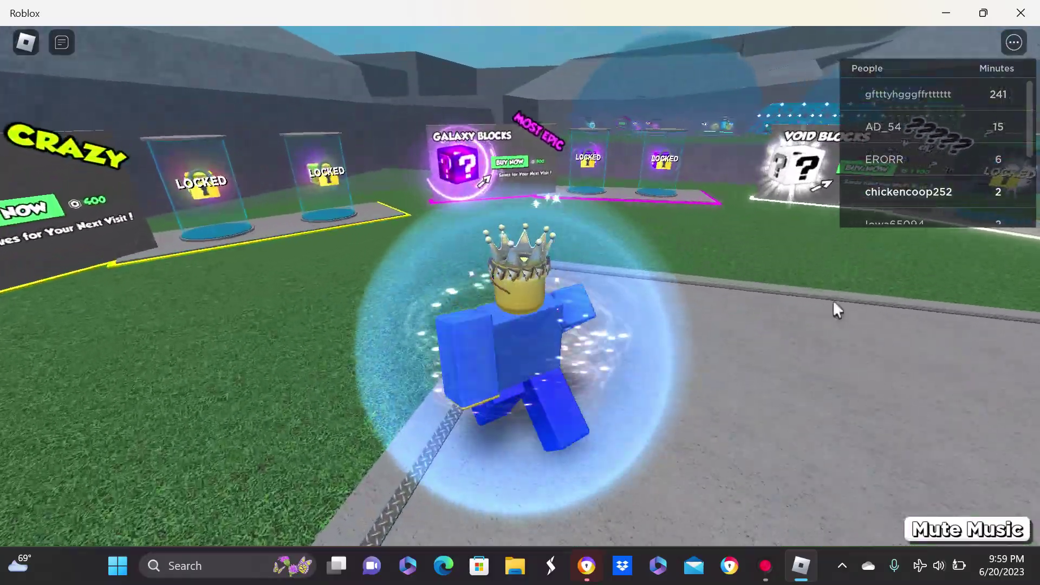
pyautogui.press('w')
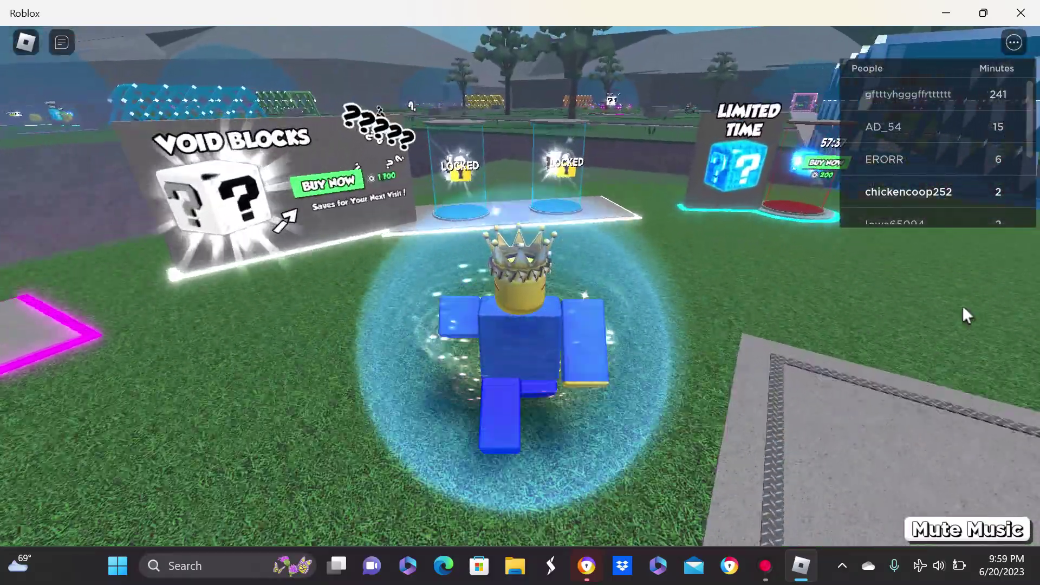
pyautogui.press('d')
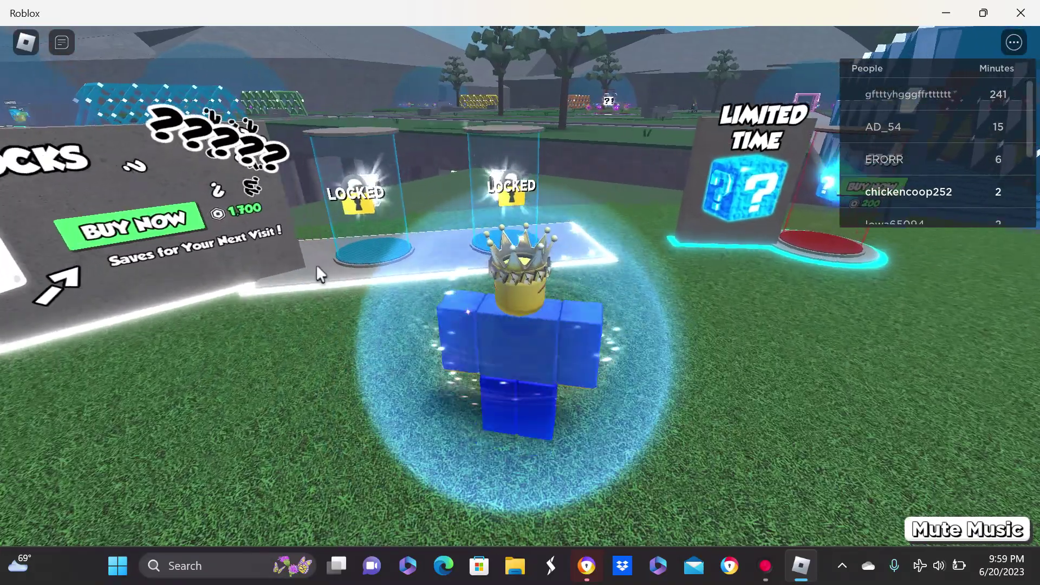
pyautogui.press('d')
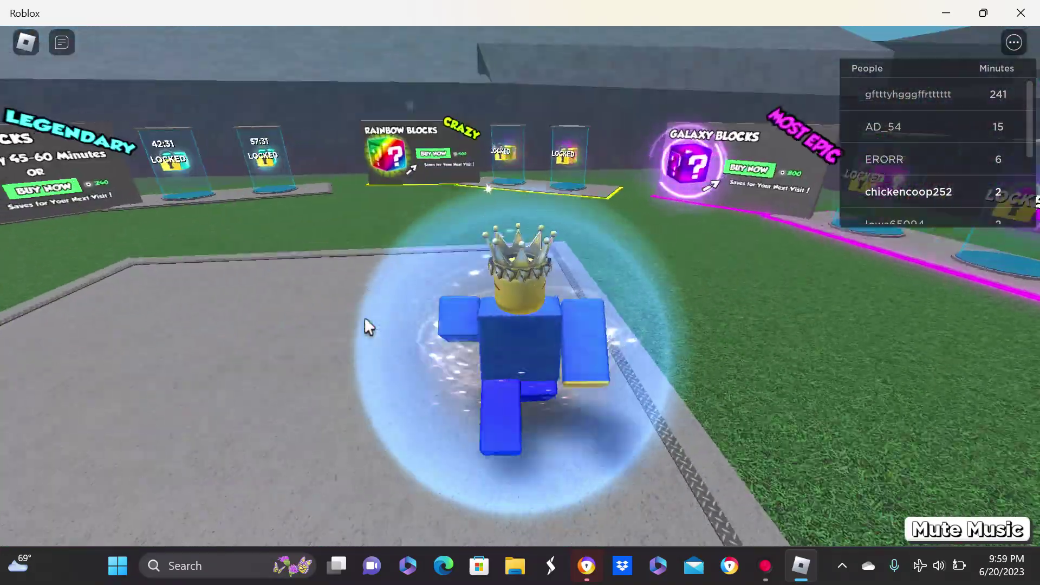
# Return to the free pods, grab a yellow lucky block, and open it for a red sword.
pyautogui.press('a')
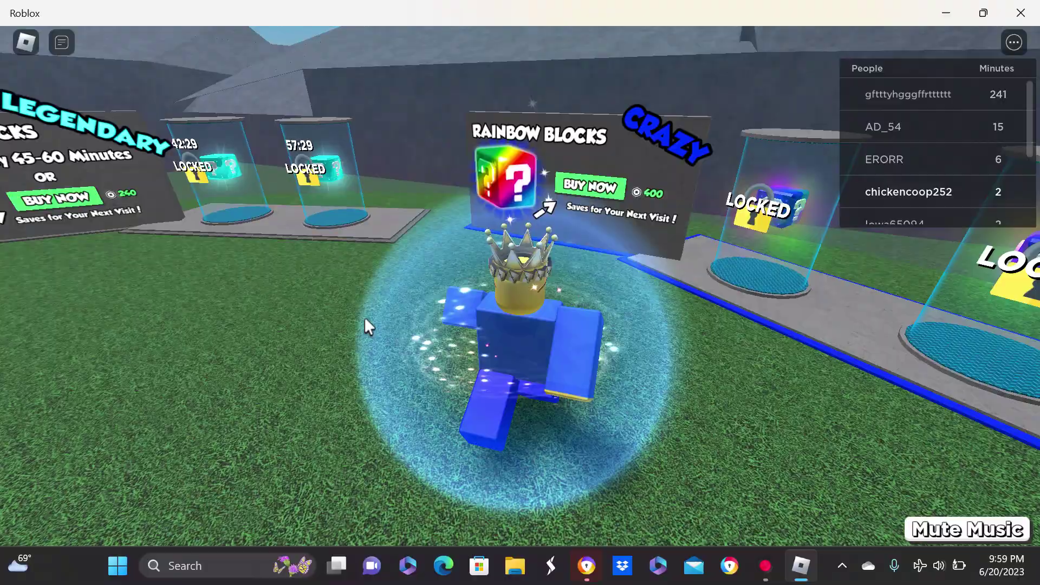
pyautogui.press('a')
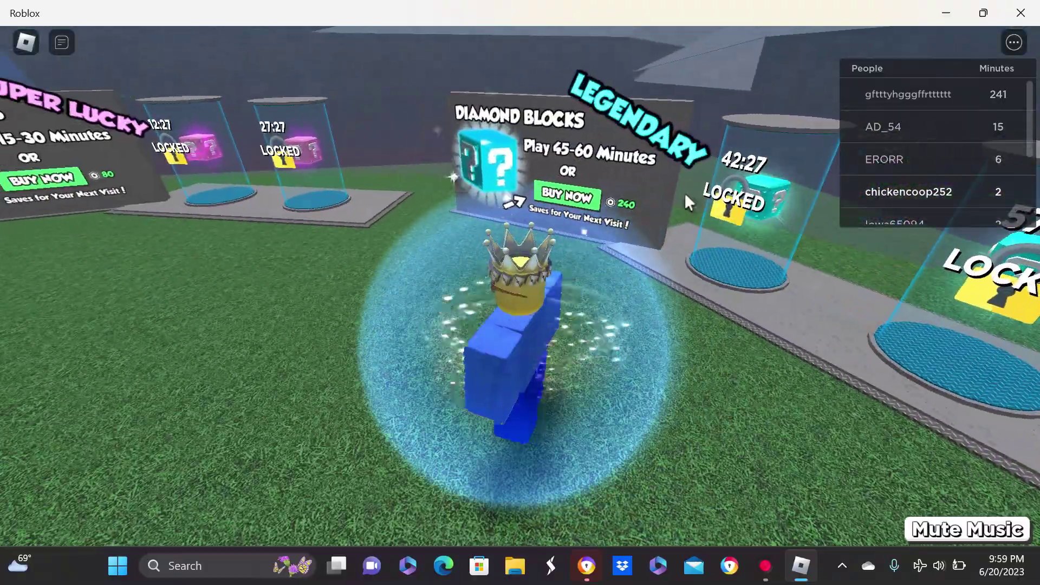
pyautogui.press('a')
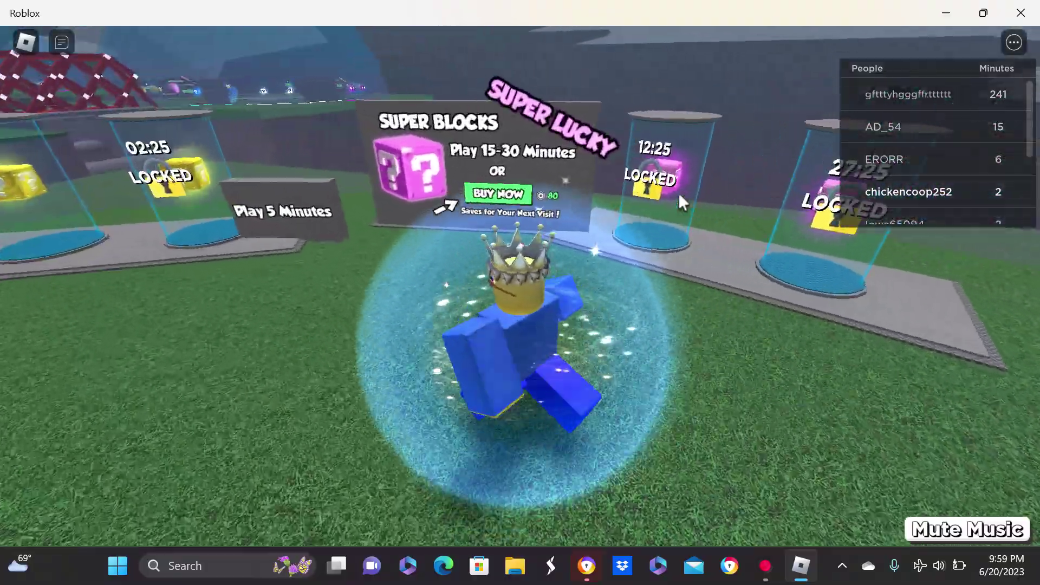
pyautogui.press('w')
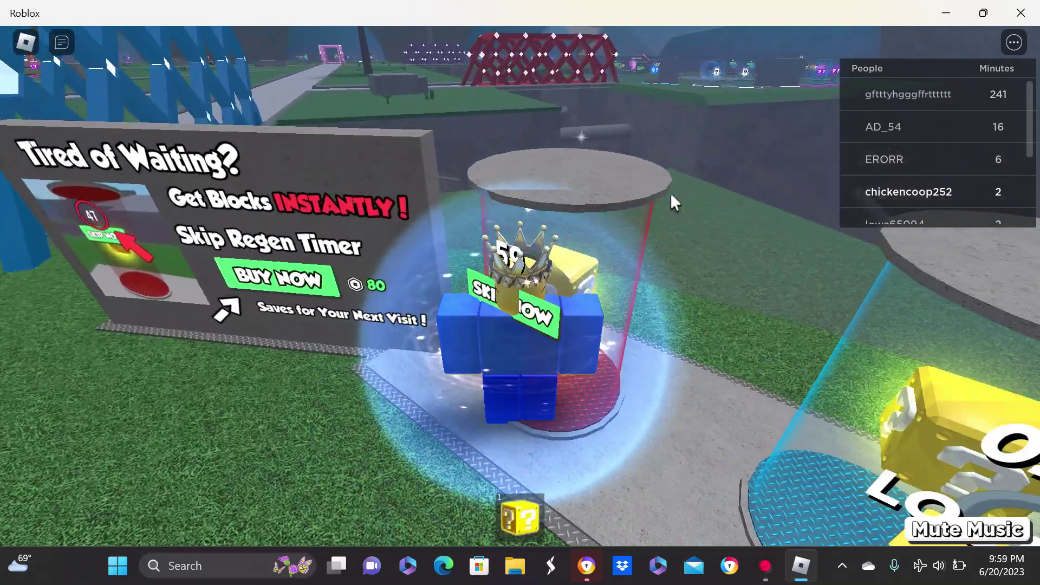
pyautogui.press('s')
pyautogui.click(519, 520)
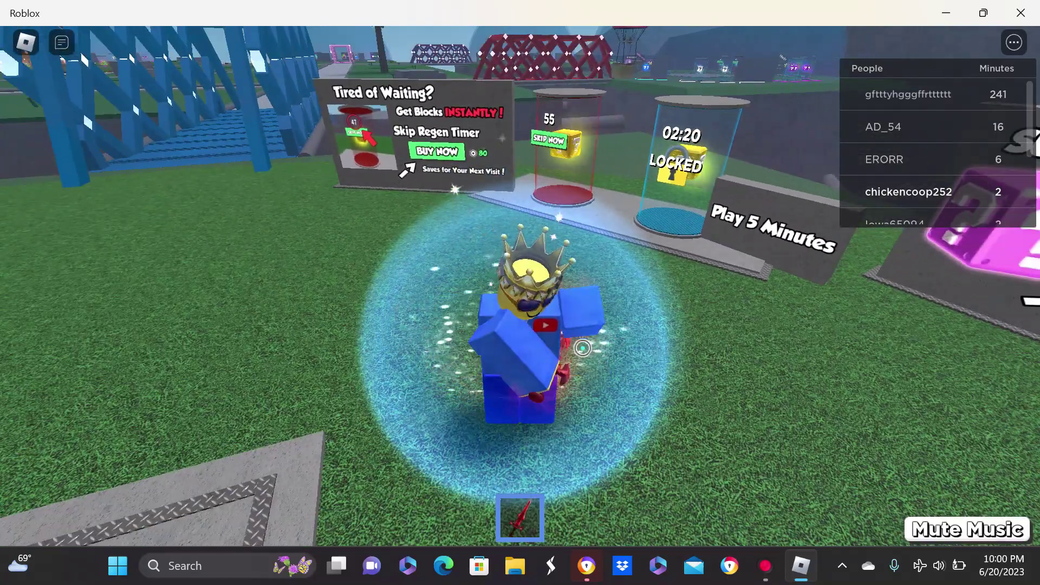
# Carry the sword across the blue bridge toward the question-mark stand.
pyautogui.press('a')
pyautogui.press('d')
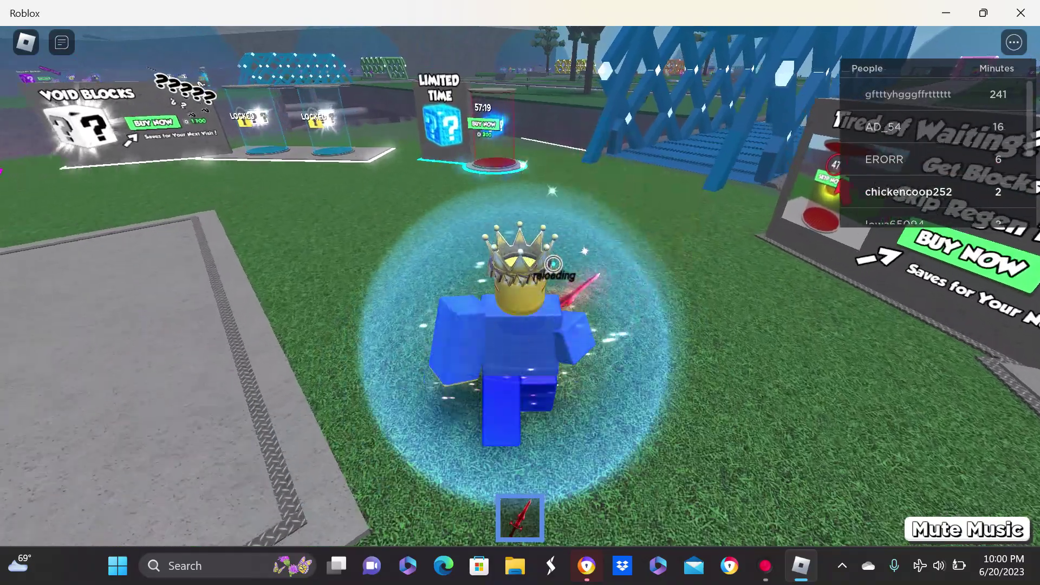
pyautogui.press('w')
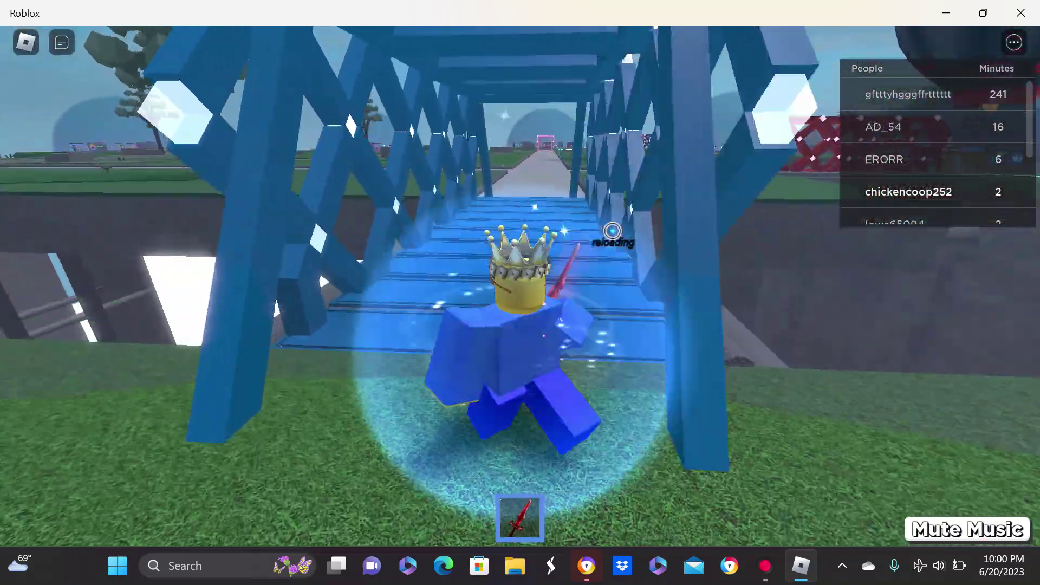
pyautogui.scroll(5, 623, 236)
pyautogui.press('w')
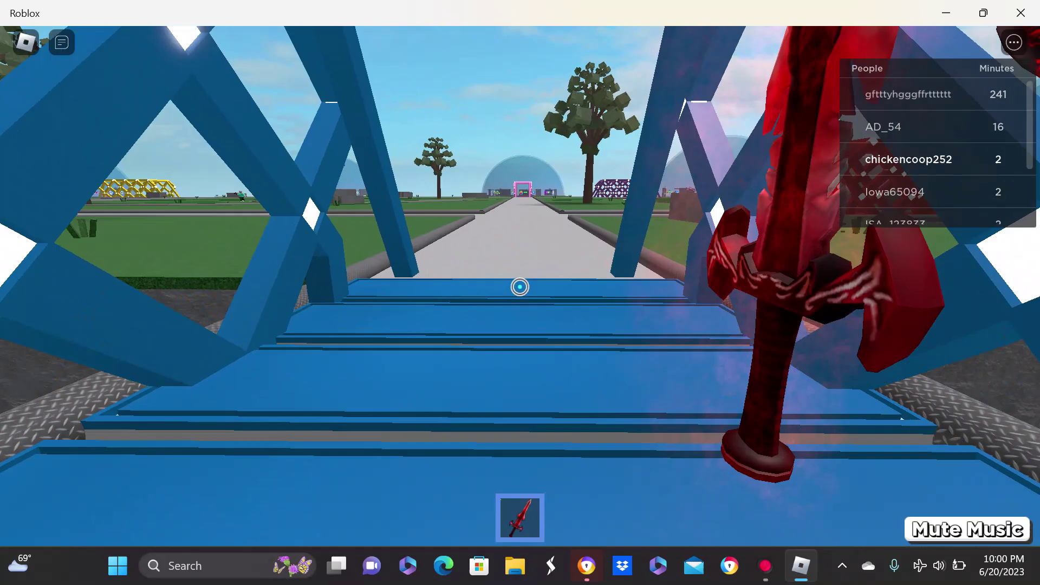
pyautogui.press('w')
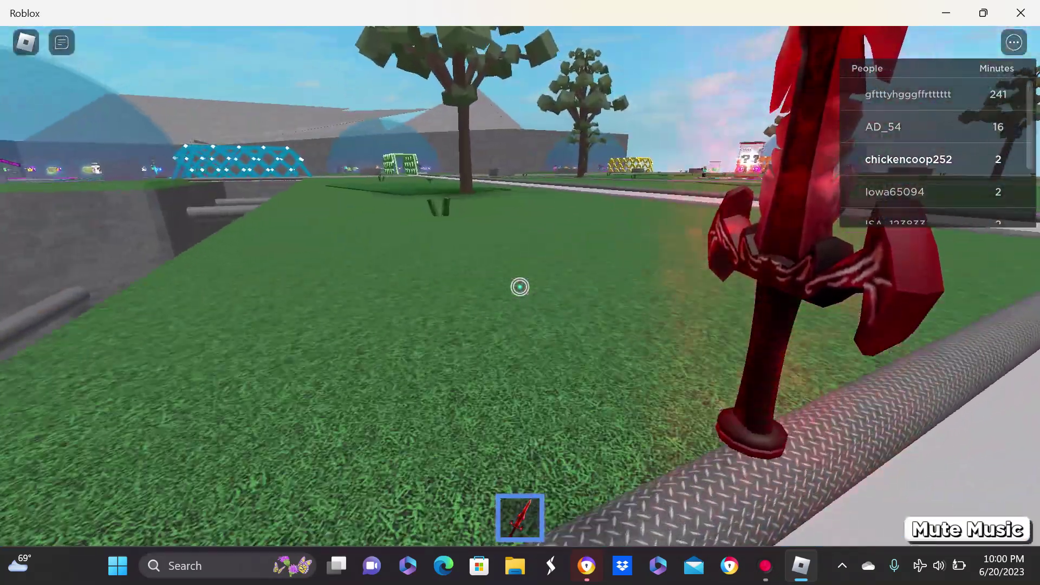
pyautogui.press('w')
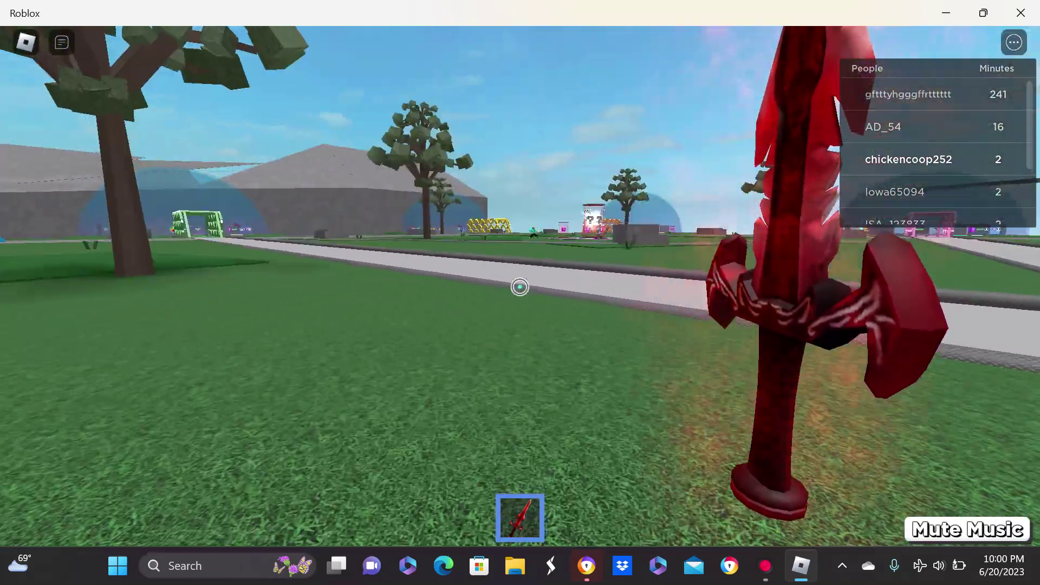
pyautogui.press('w')
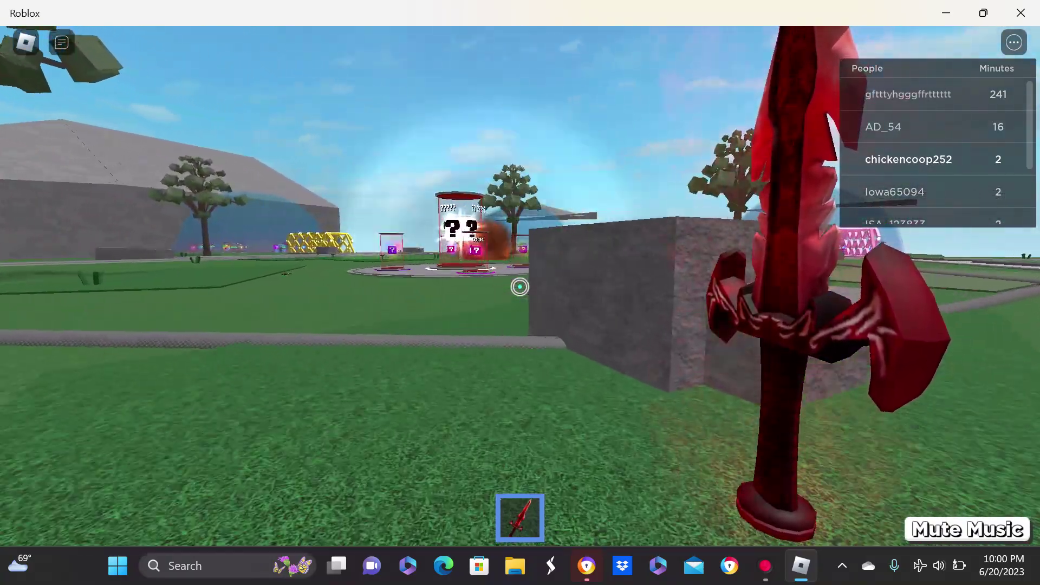
pyautogui.press('w')
# Open the in-game menu with Esc, then close it to return to the spawn base.
pyautogui.press('Escape')
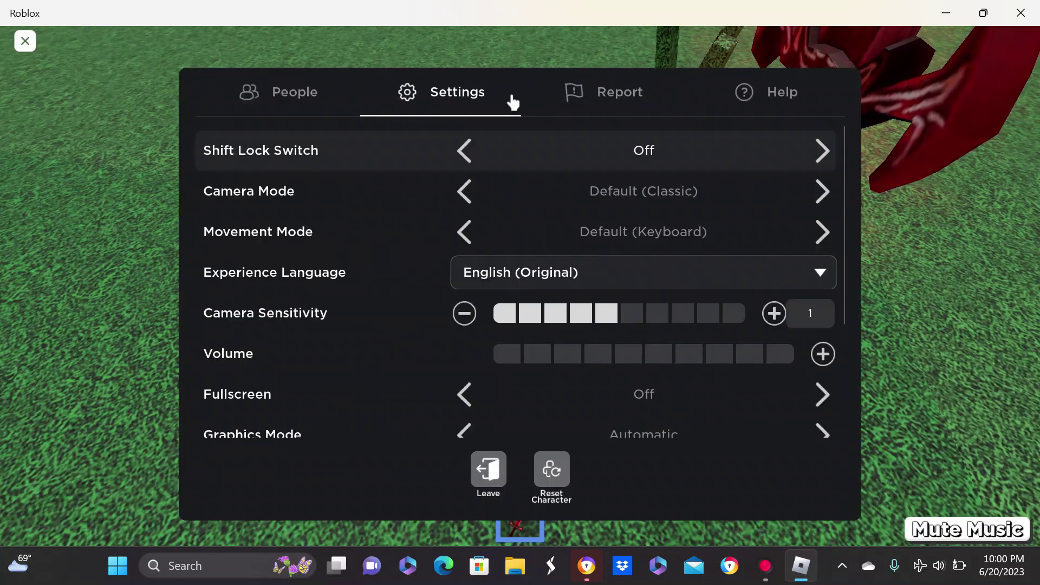
pyautogui.press('Escape')
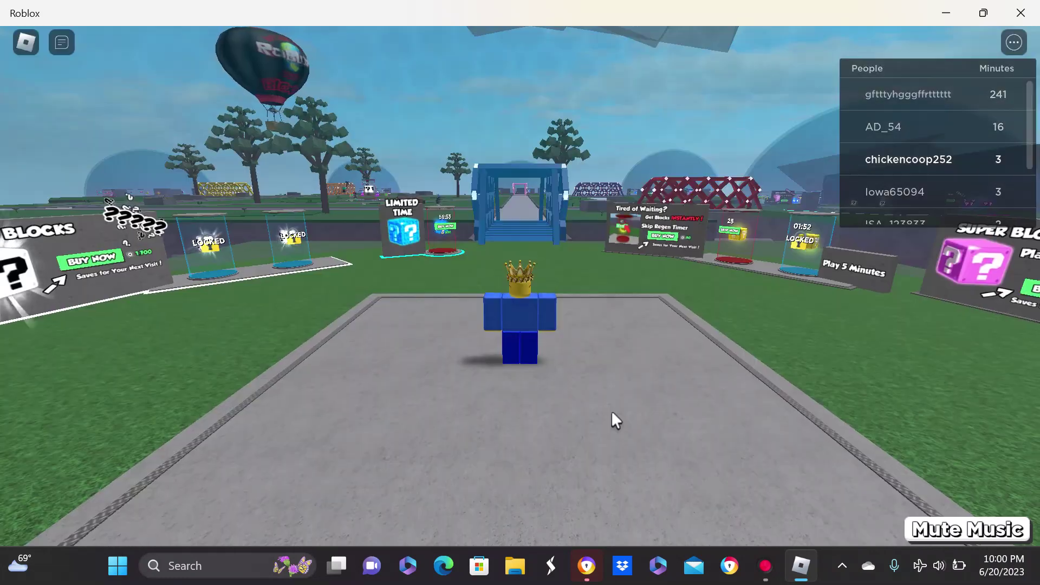
pyautogui.scroll(5, 611, 410)
# Walk past the Tired of Waiting pods toward the Super Blocks and Diamond Blocks signs.
pyautogui.press('w')
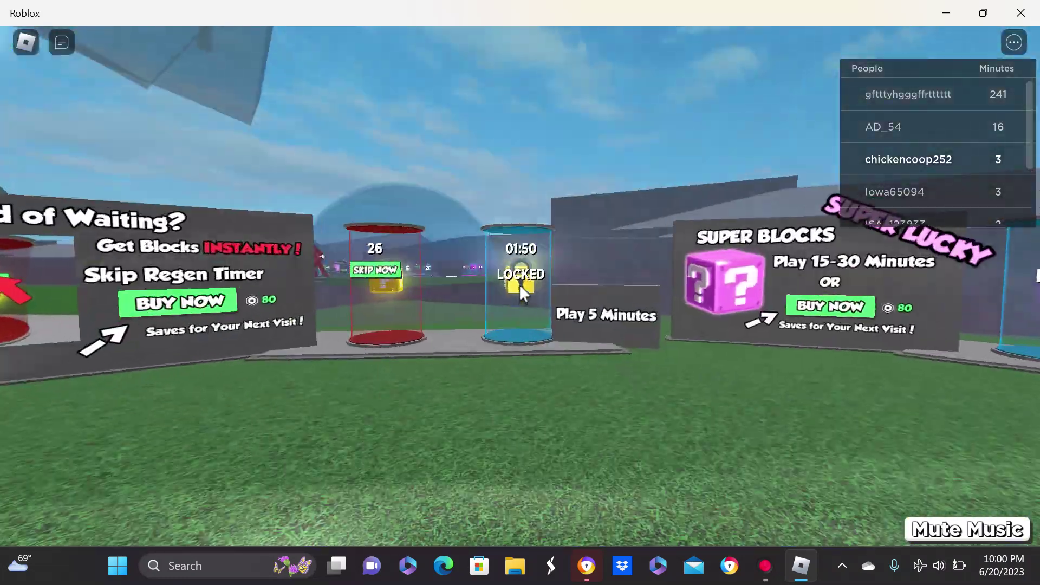
pyautogui.press('w')
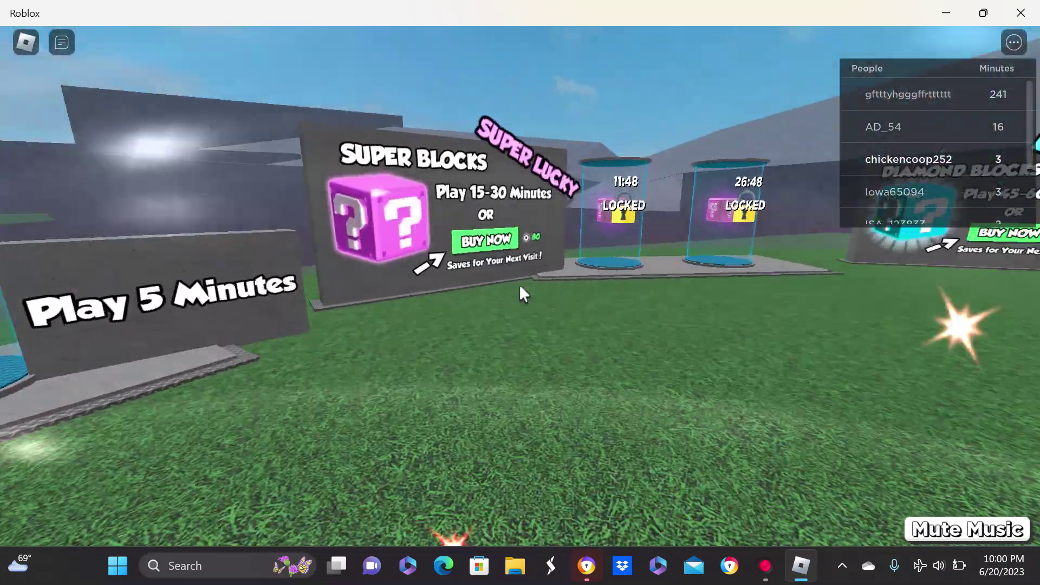
pyautogui.press('w')
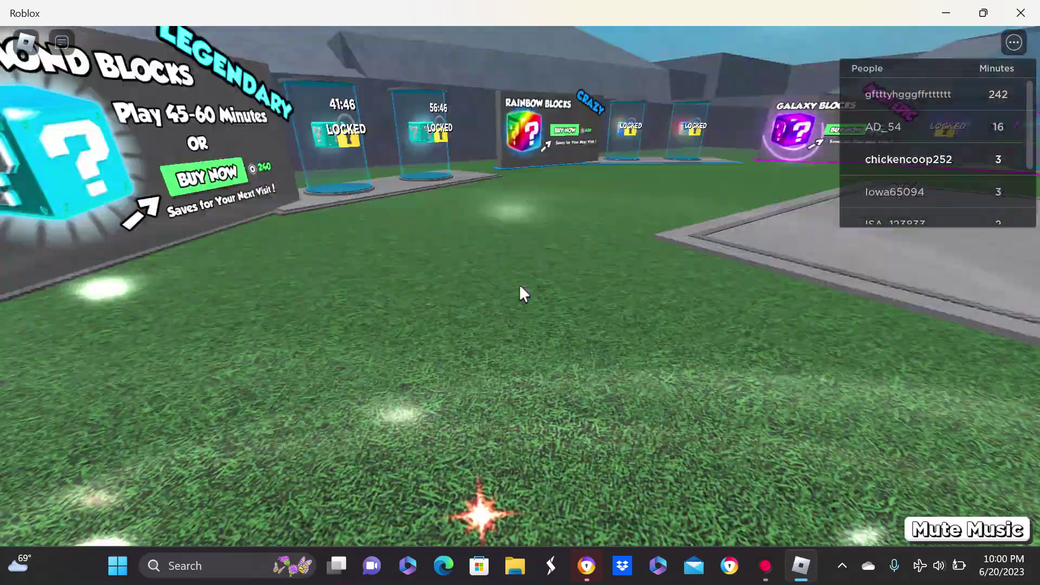
pyautogui.scroll(-3, 522, 292)
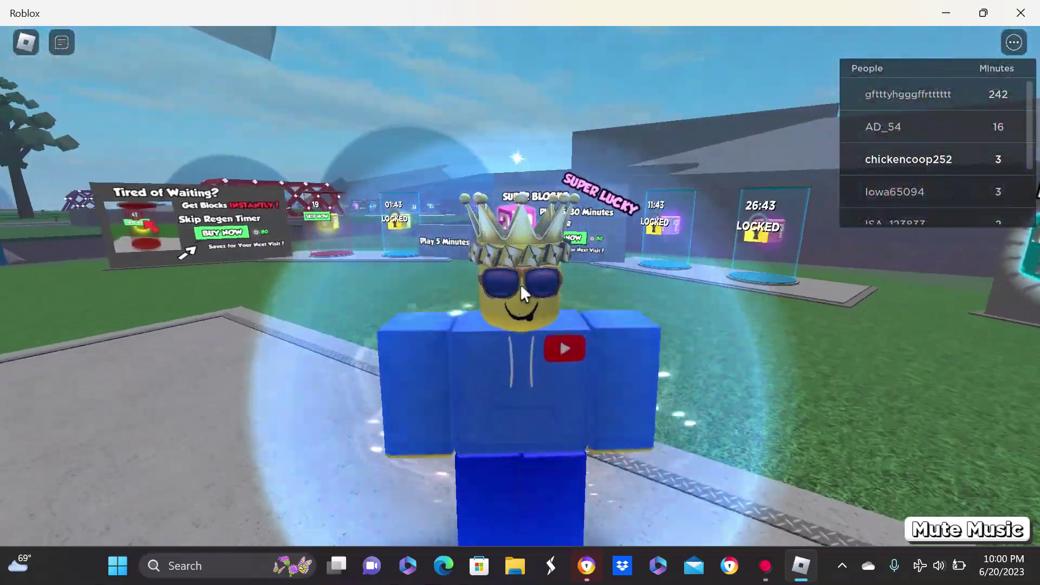
pyautogui.scroll(3, 519, 284)
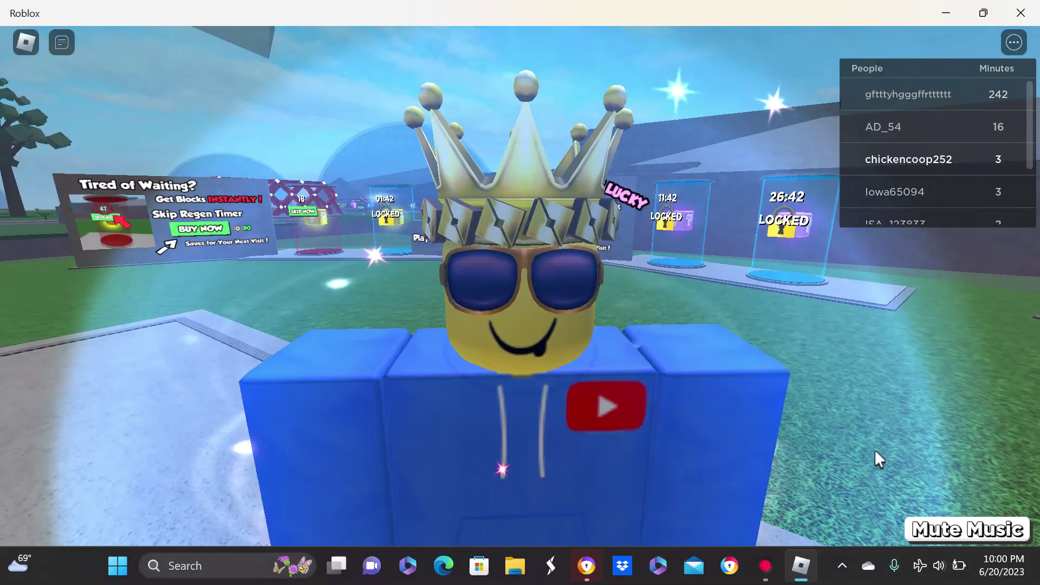
pyautogui.scroll(3, 519, 284)
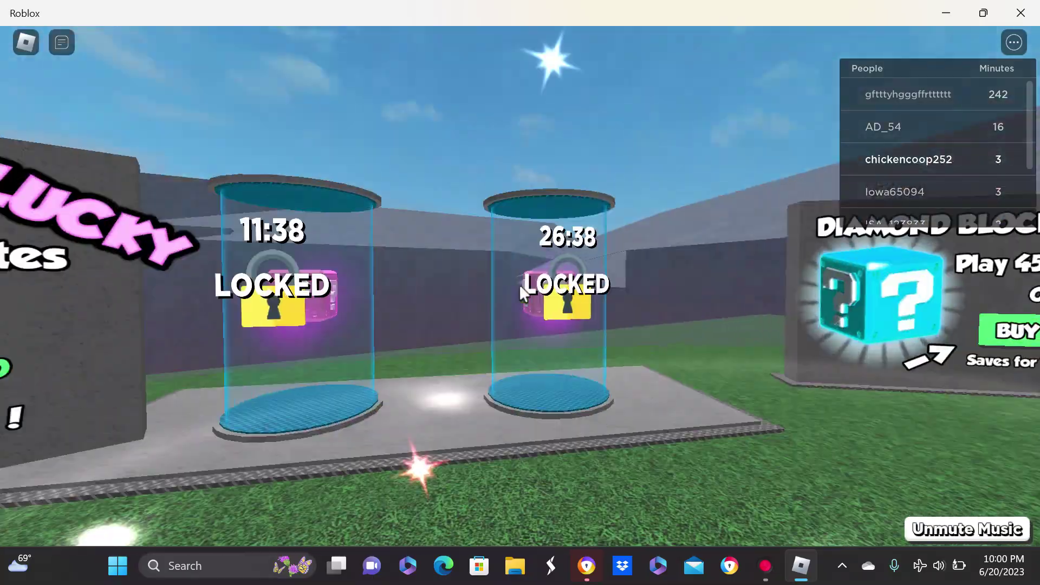
pyautogui.press('Left')
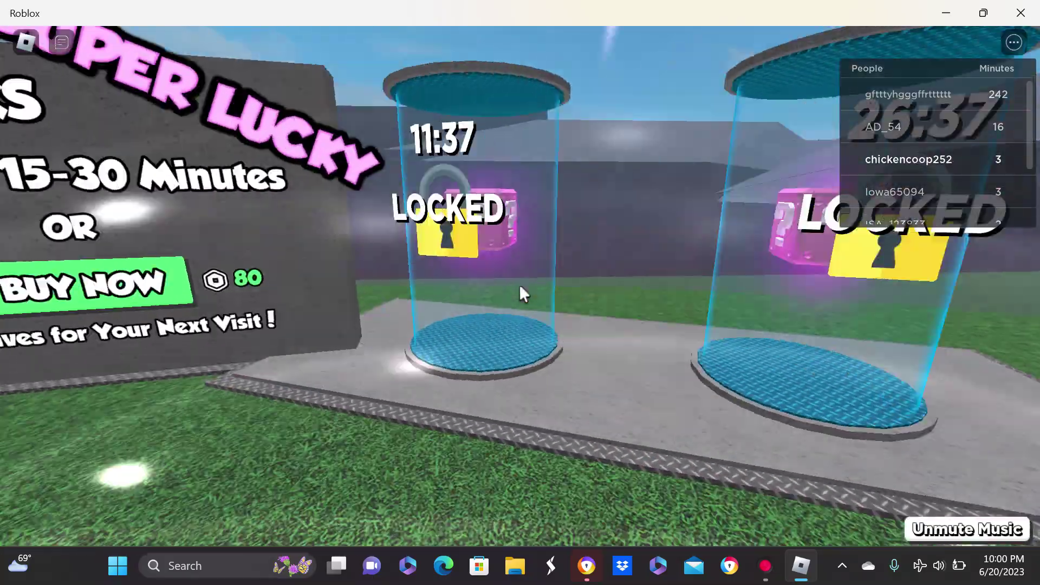
# Wait beside the red pod until its countdown runs out.
pyautogui.press('w')
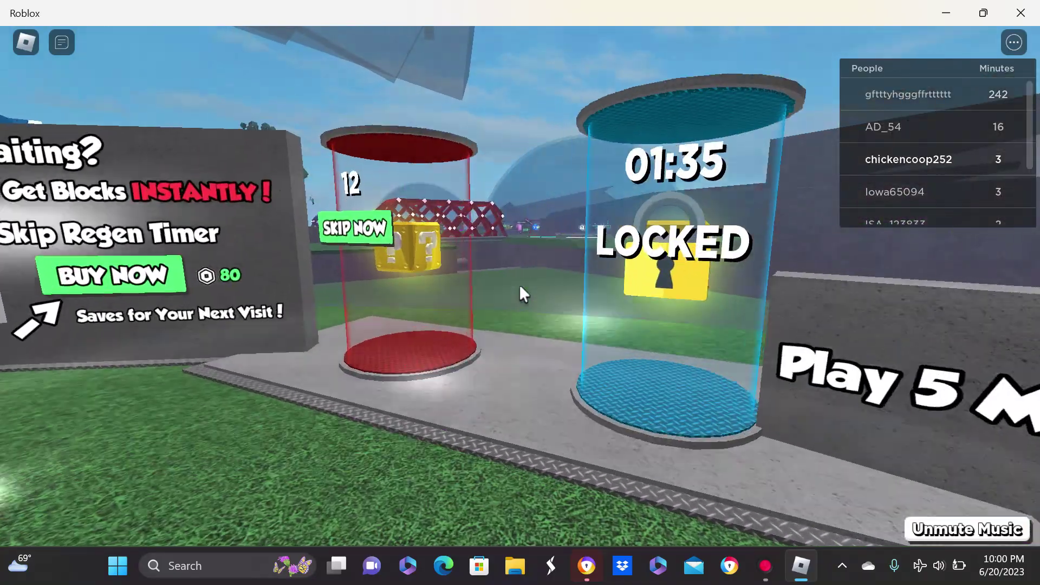
pyautogui.press('s')
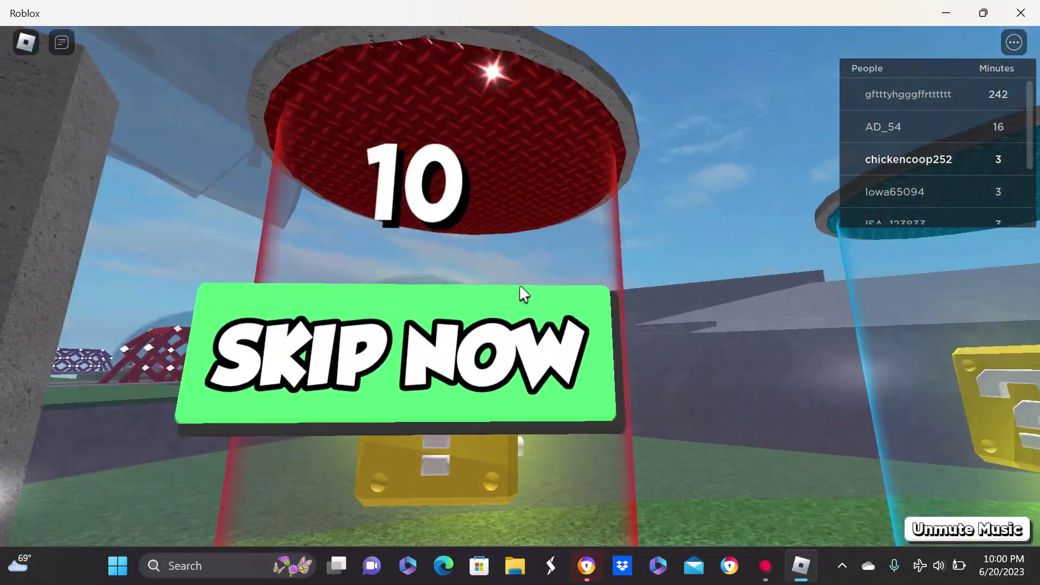
pyautogui.press('w')
pyautogui.press('s')
pyautogui.press('w')
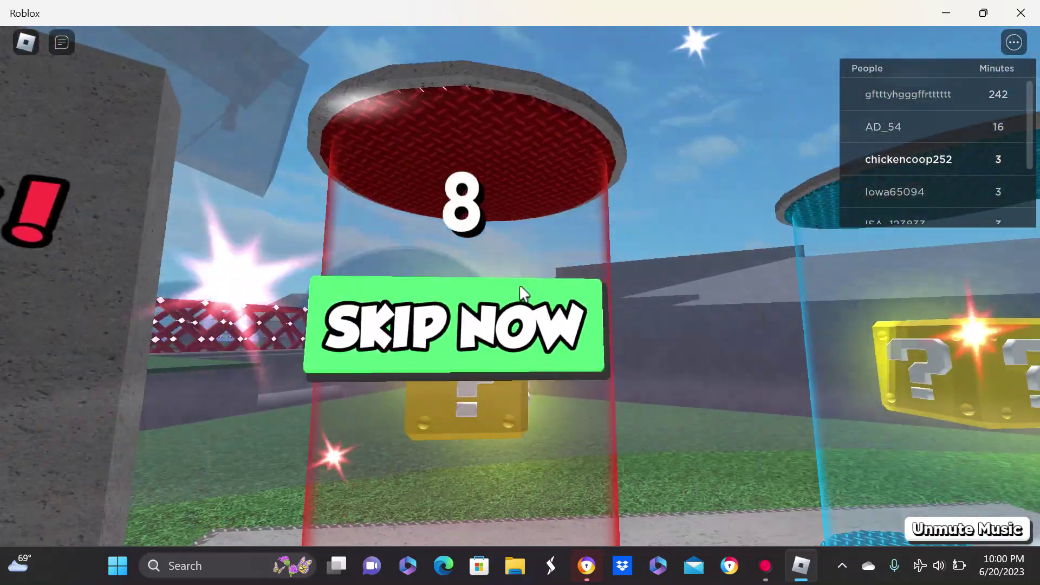
pyautogui.press('s')
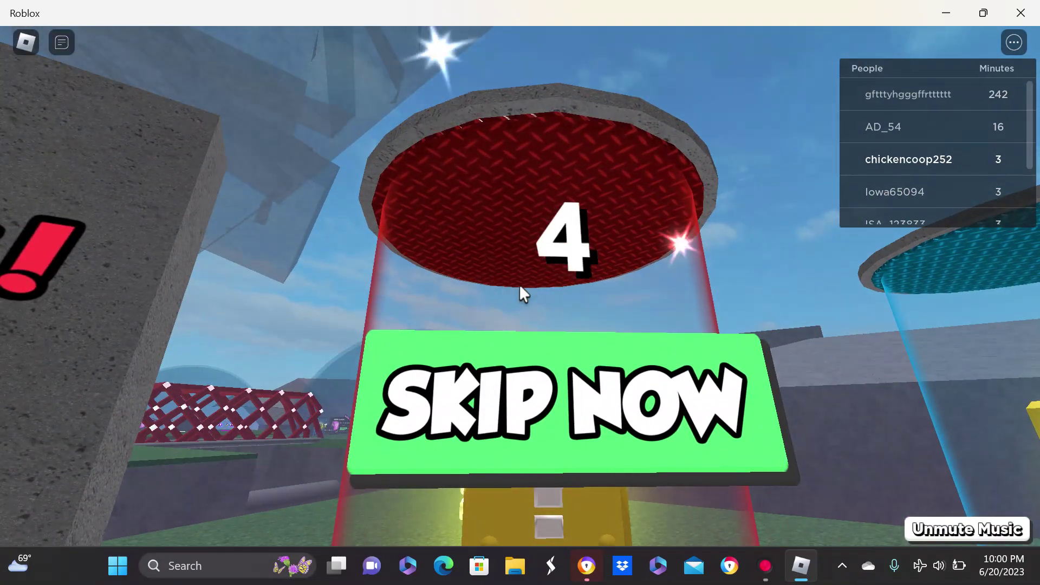
pyautogui.press('w')
pyautogui.press('s')
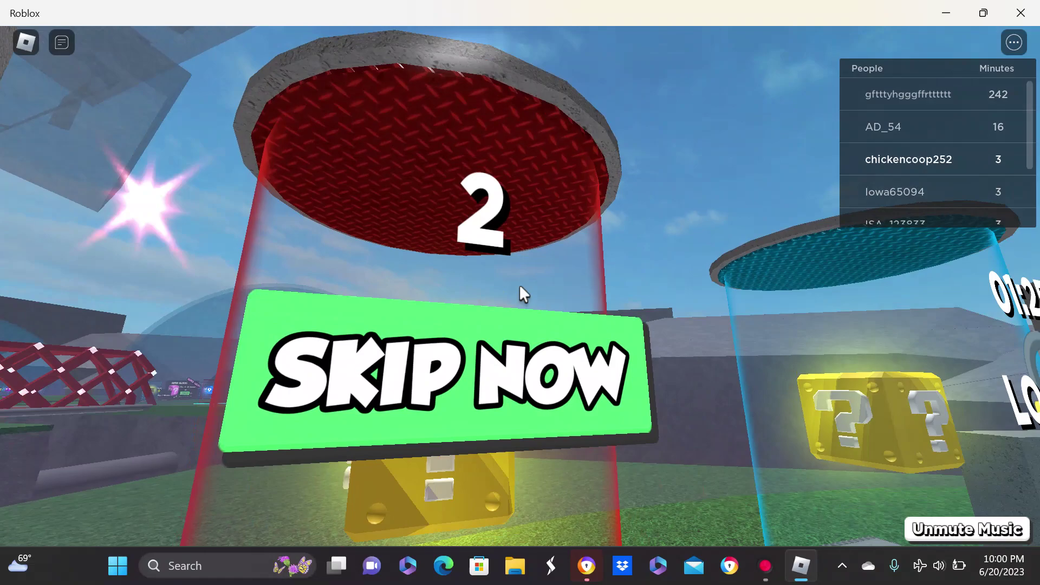
pyautogui.press('w')
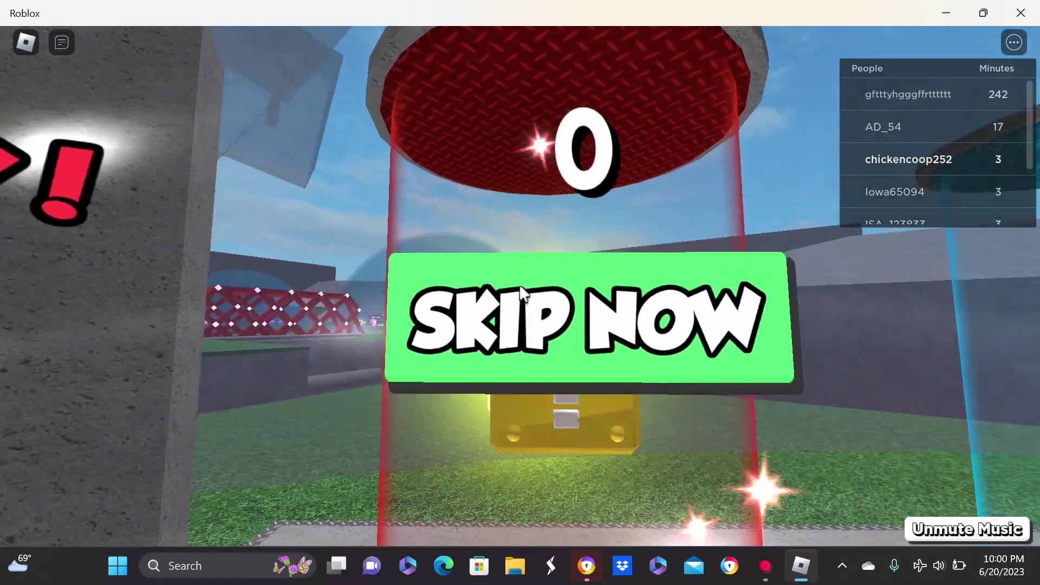
# Collect the lucky block from the cylinder and open it into a sword.
pyautogui.press('s')
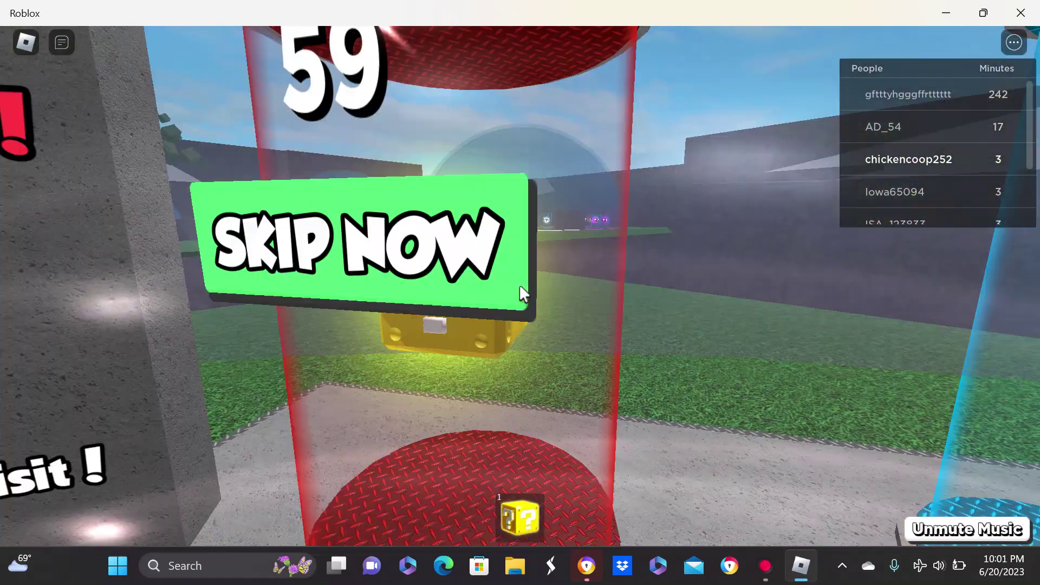
pyautogui.press('1')
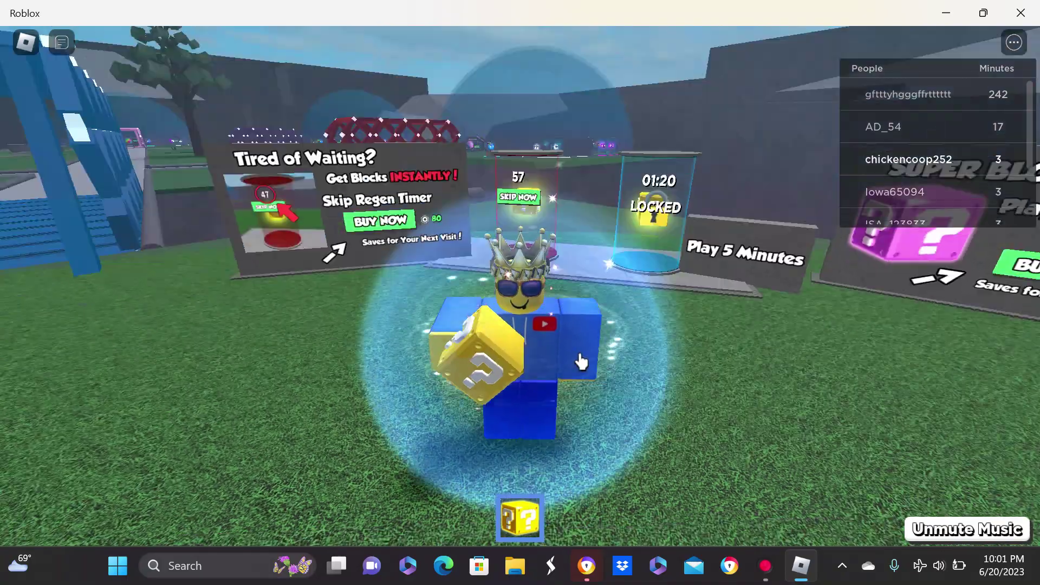
pyautogui.click(591, 398)
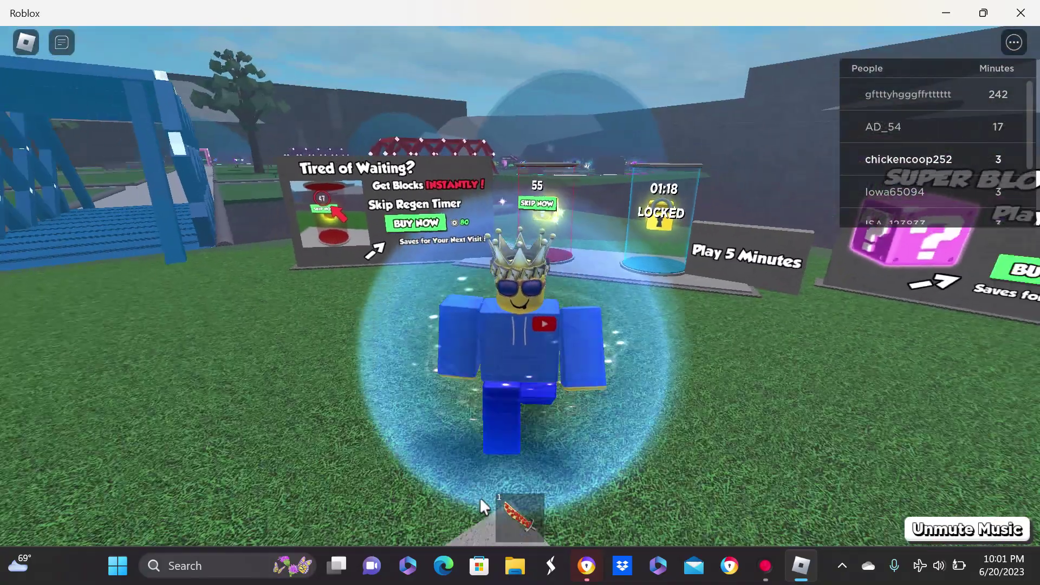
# Cross the bridge swinging the sword and attack the other player on the path.
pyautogui.press('w')
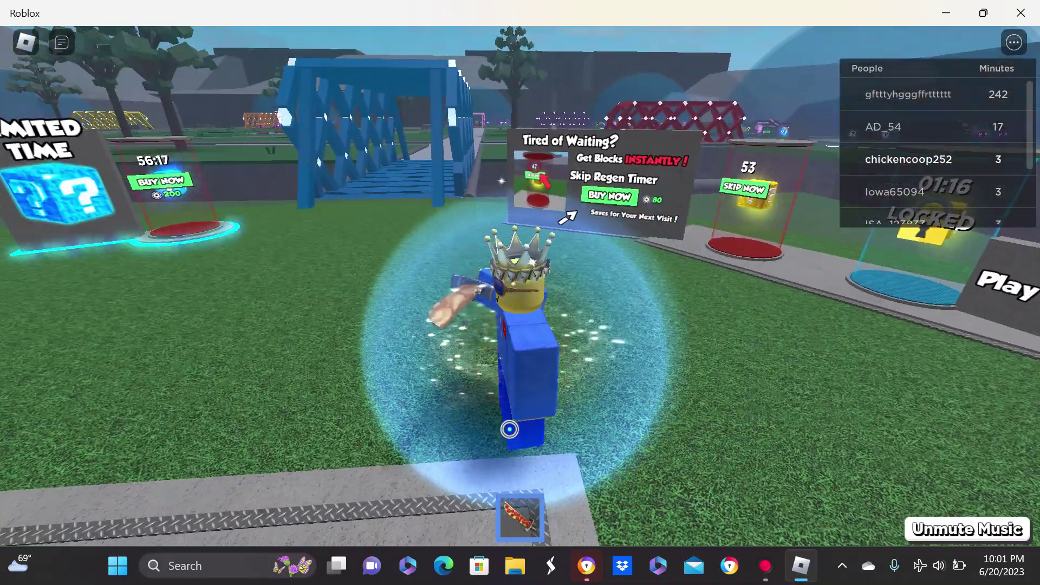
pyautogui.press('w')
pyautogui.click(520, 285)
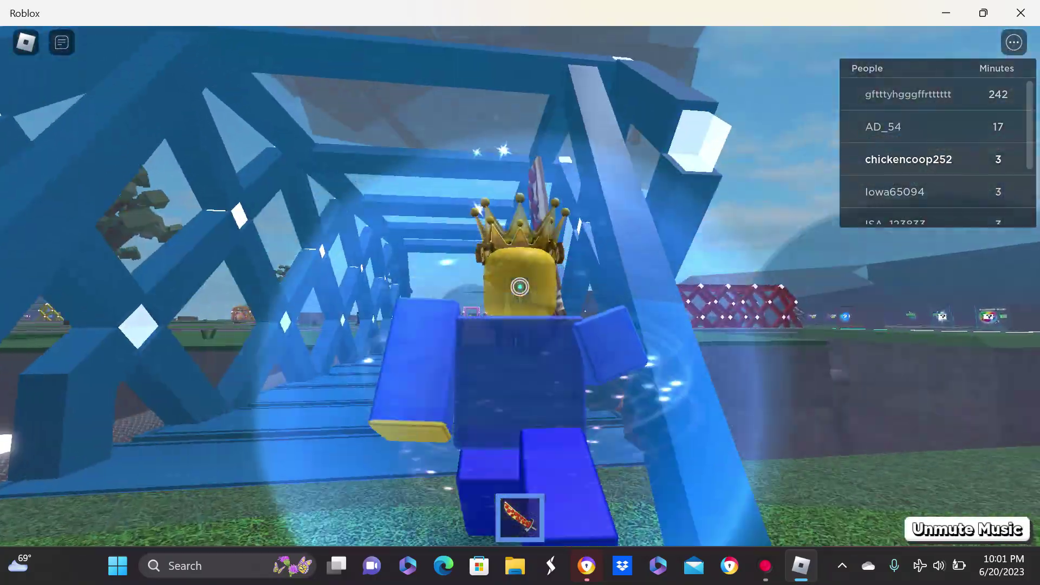
pyautogui.press('w')
pyautogui.scroll(5, 520, 286)
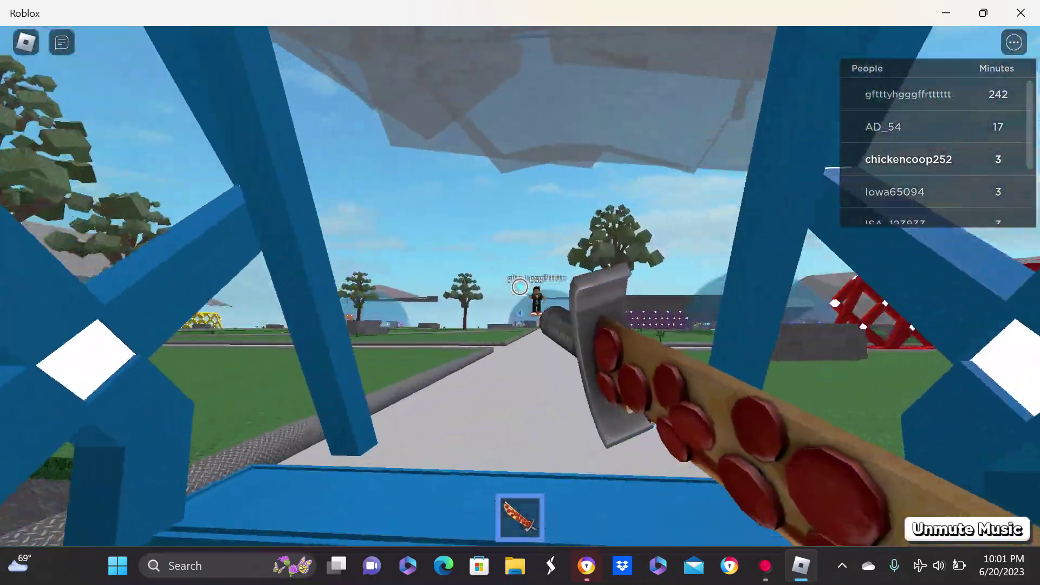
pyautogui.scroll(-3, 520, 286)
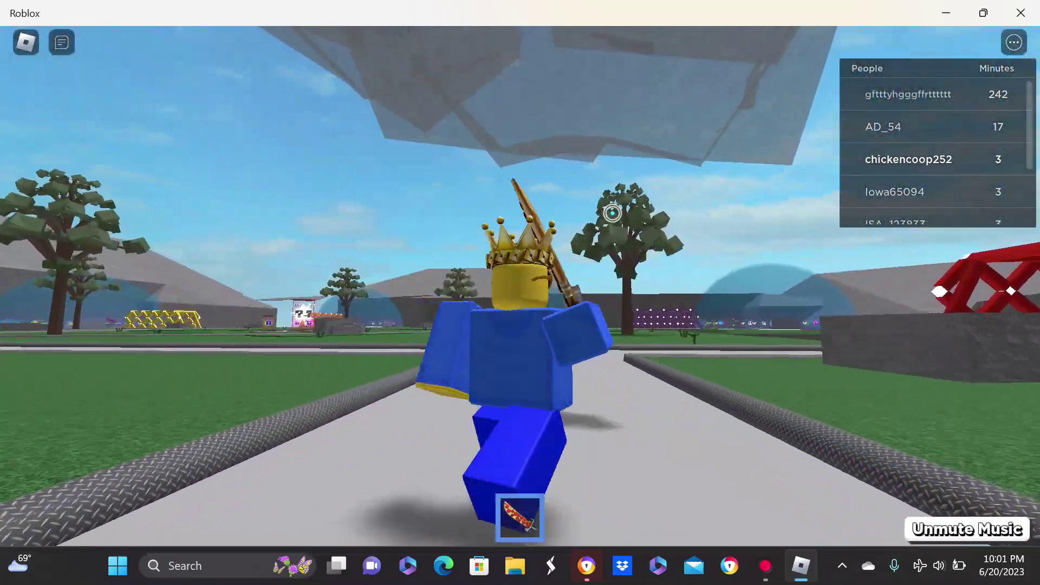
pyautogui.press('w')
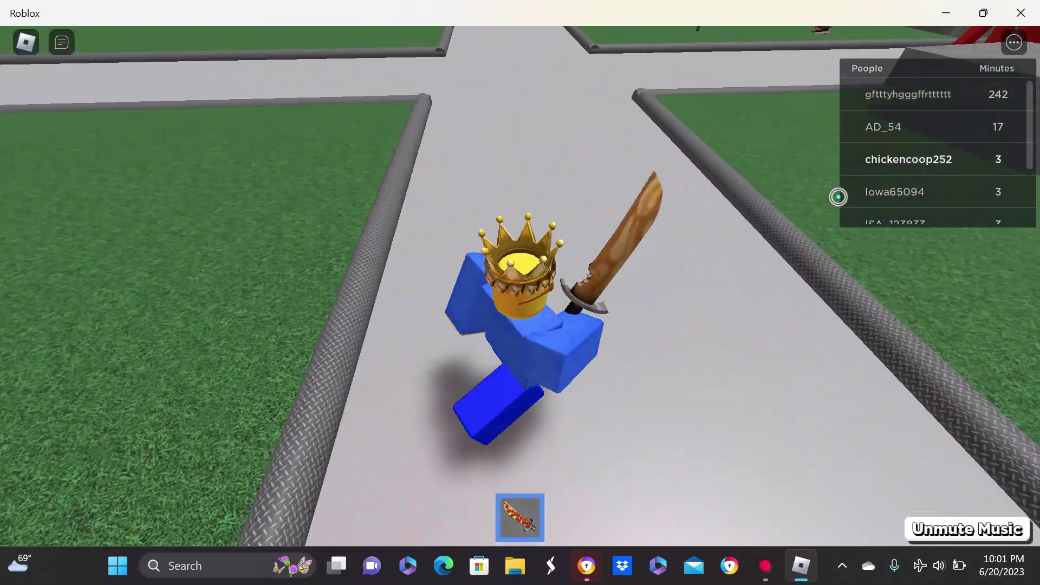
pyautogui.click(840, 195)
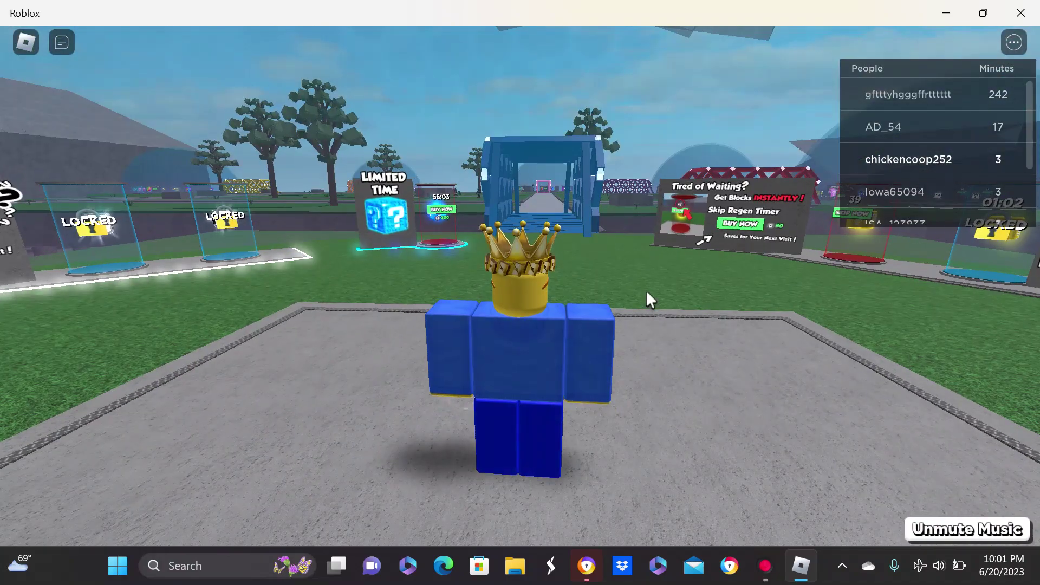
# Walk from the block cylinders toward the bridge and the Tired of Waiting? sign.
pyautogui.press('Right')
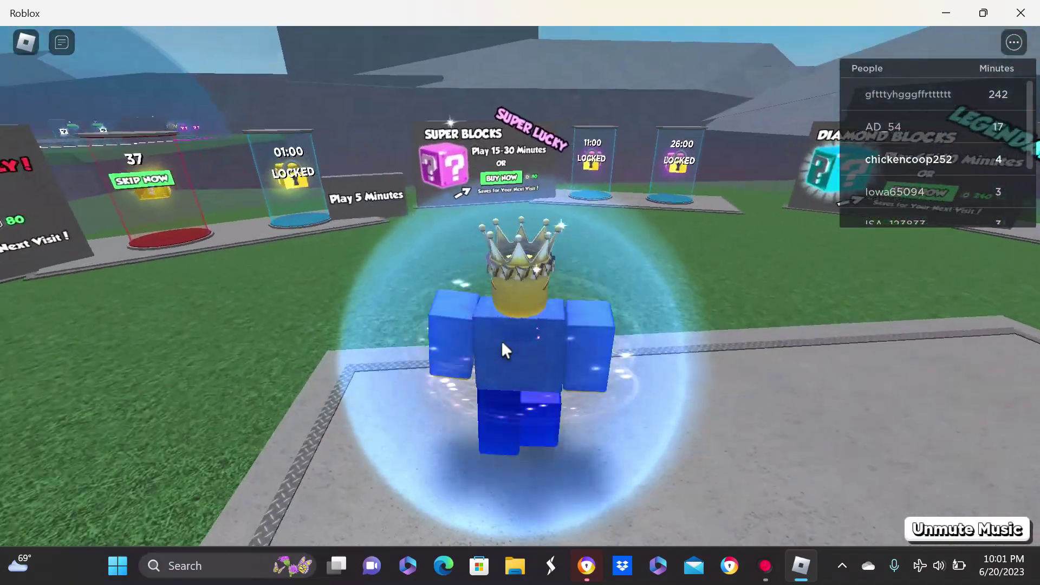
pyautogui.press('w')
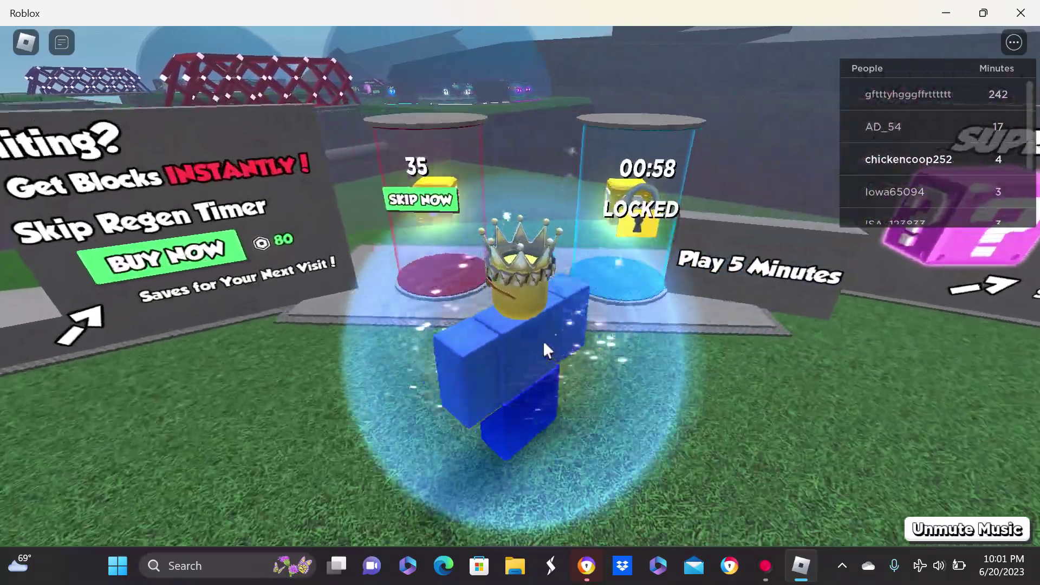
pyautogui.press('Right')
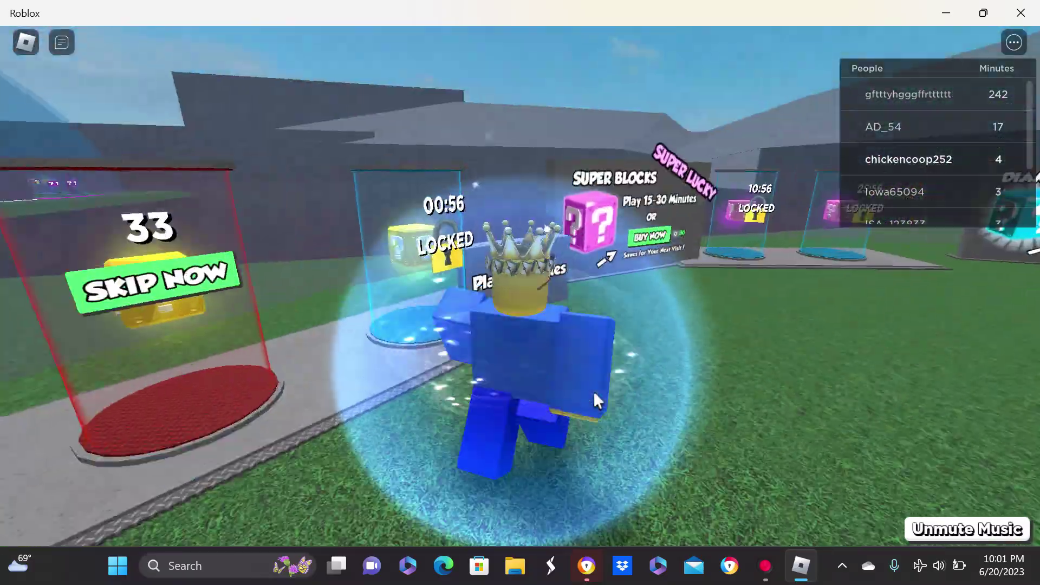
pyautogui.press('Right')
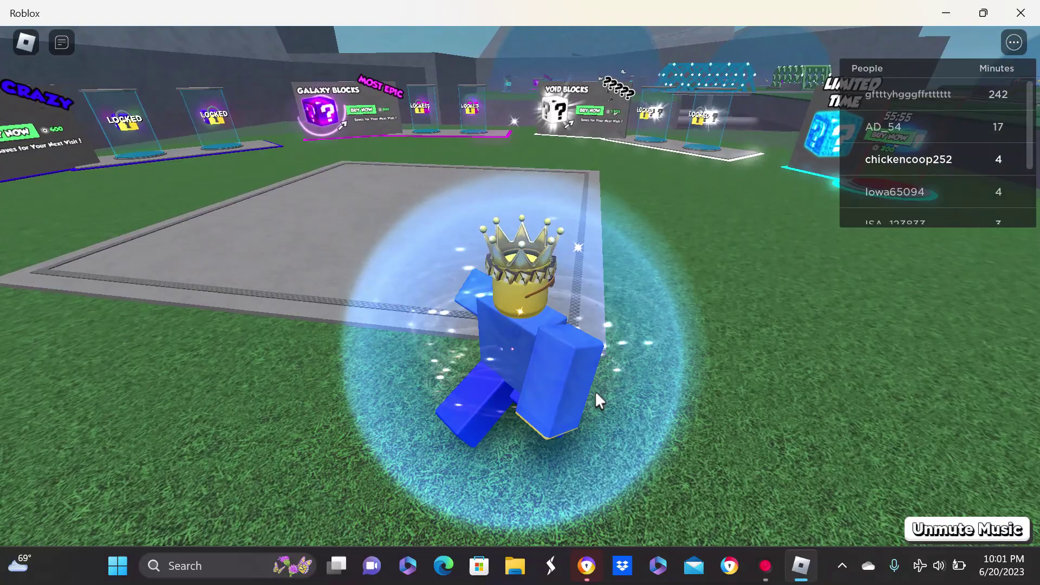
pyautogui.press('w')
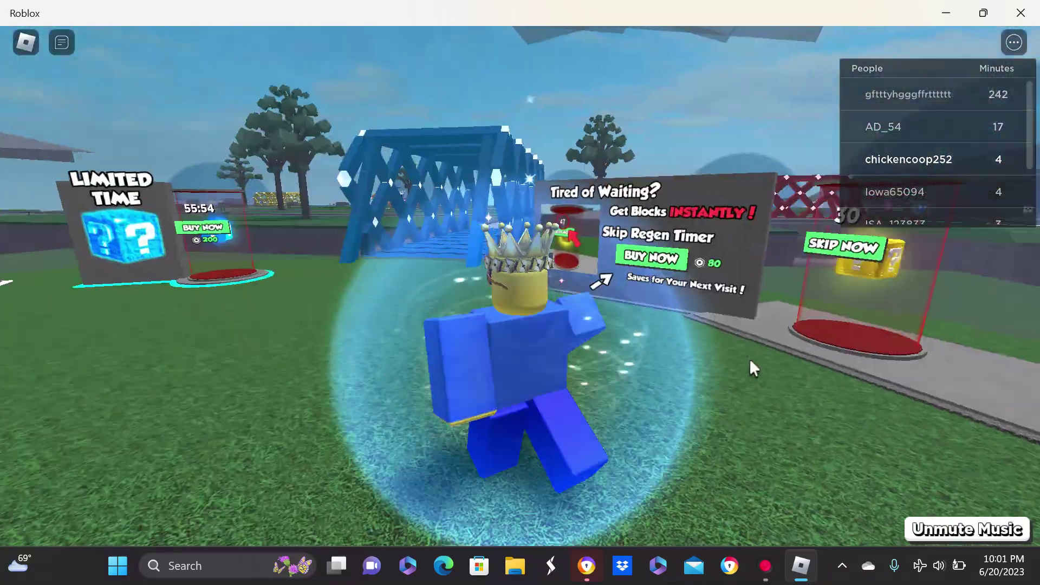
pyautogui.press('s')
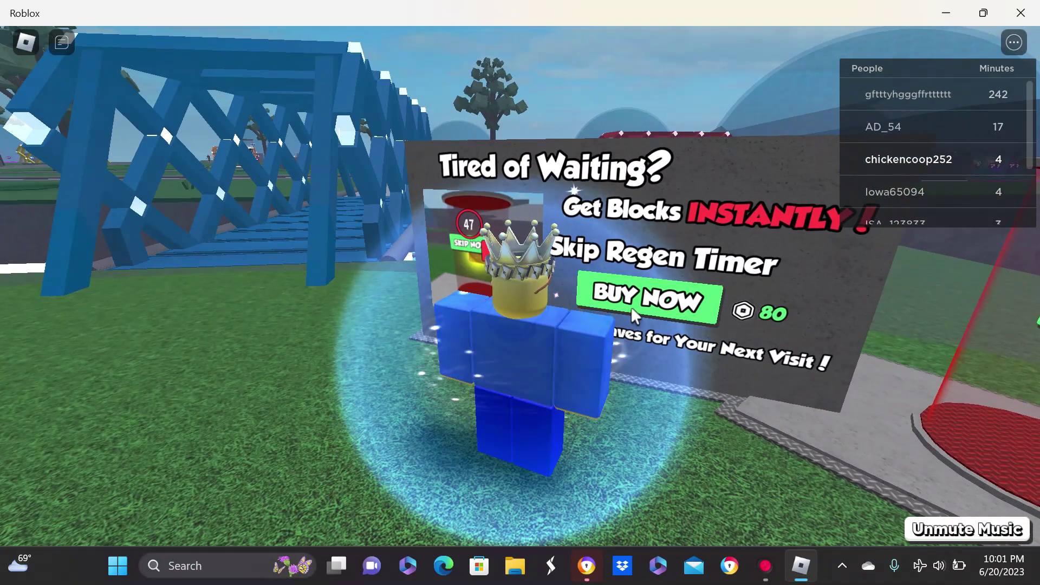
pyautogui.press('d')
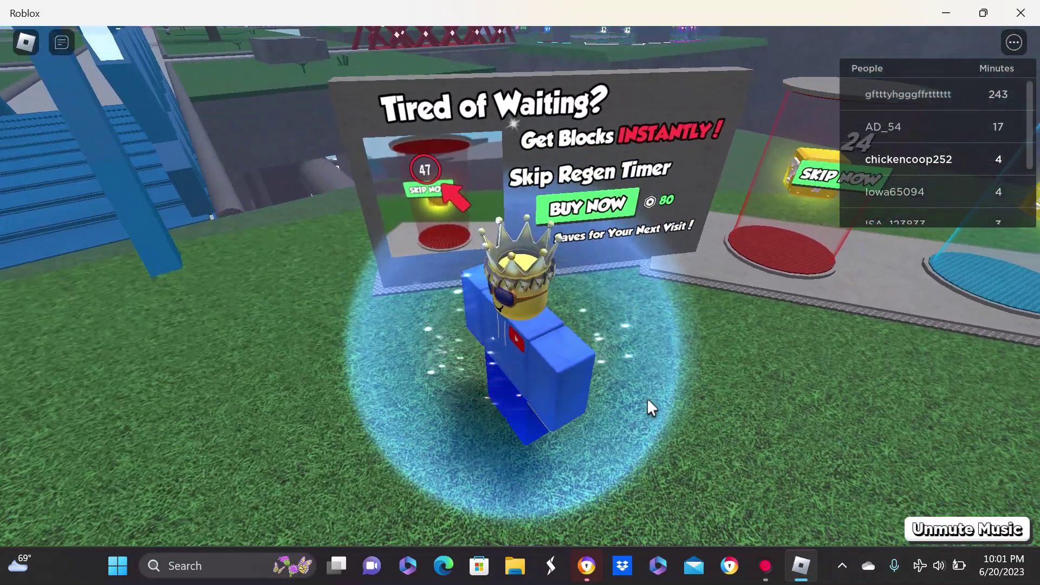
pyautogui.press('w')
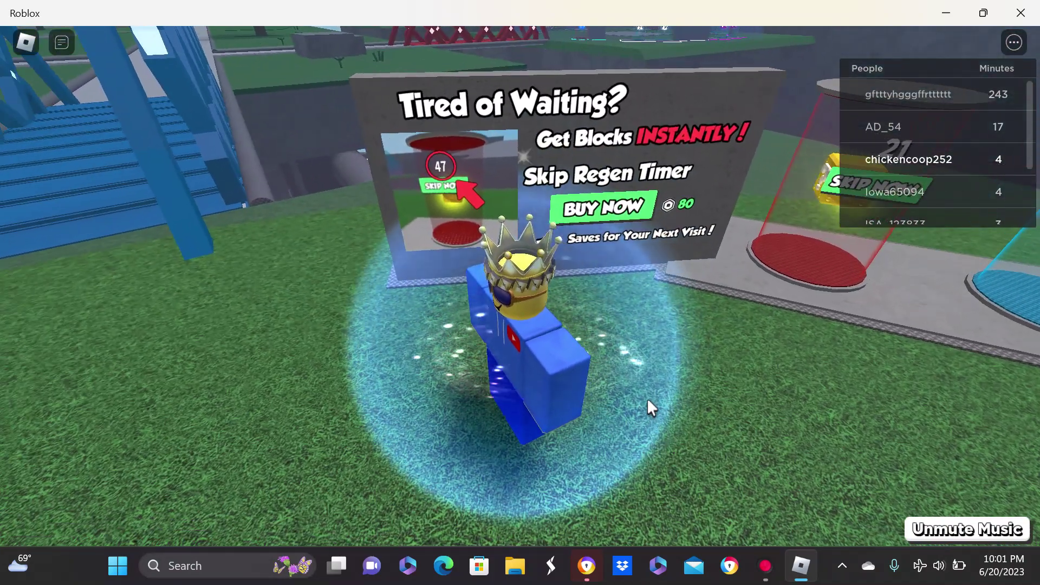
pyautogui.press('w')
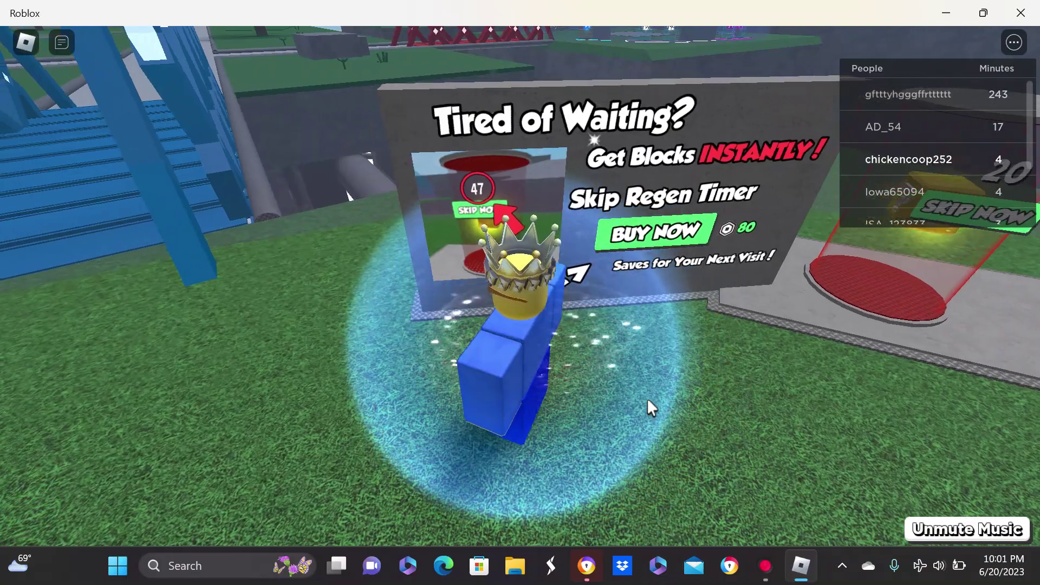
# Strafe along the block capsule row to the Super Blocks sign.
pyautogui.press('d')
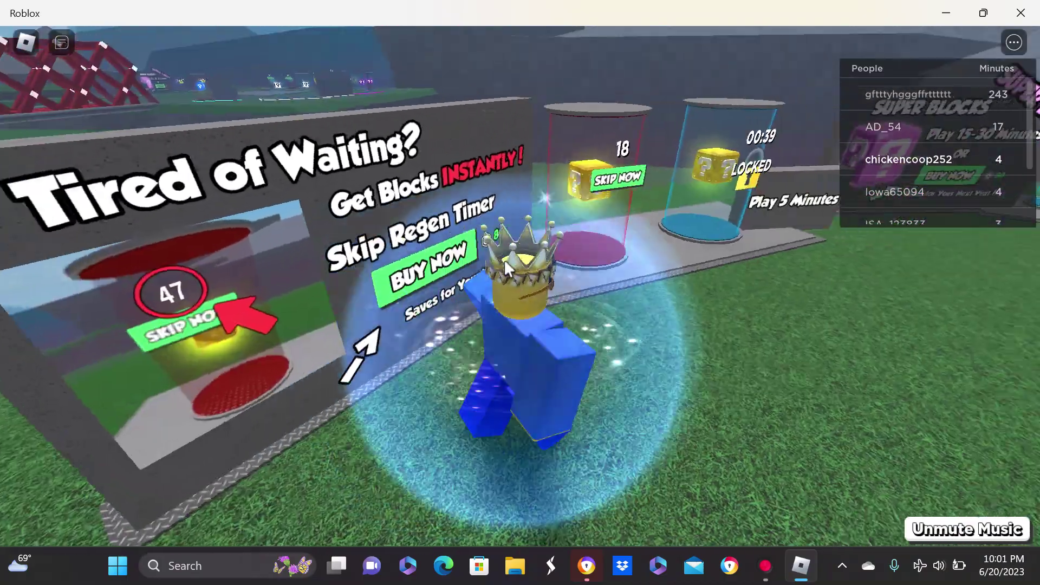
pyautogui.press('d')
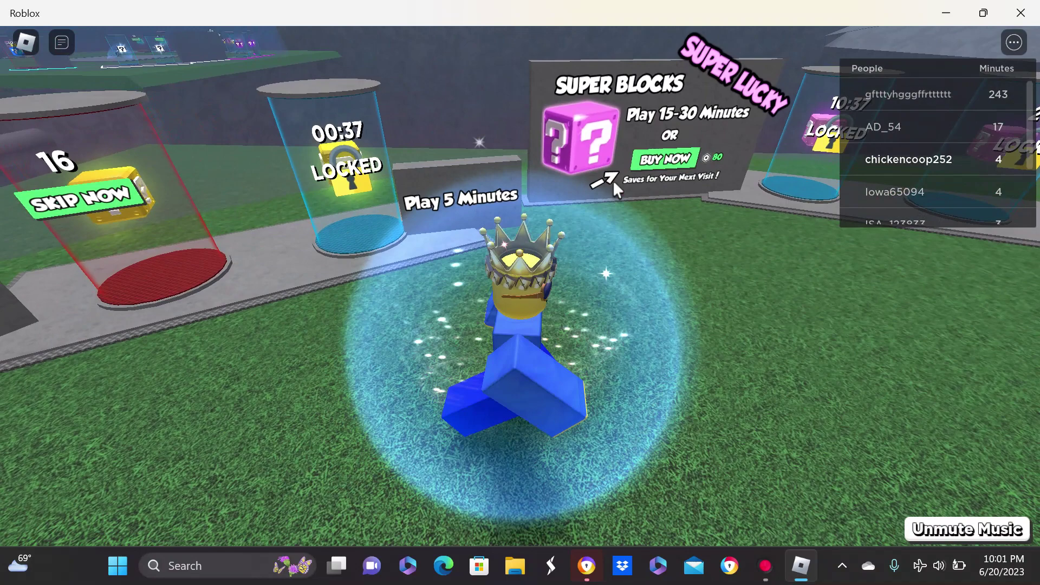
pyautogui.press('d')
pyautogui.press('d')
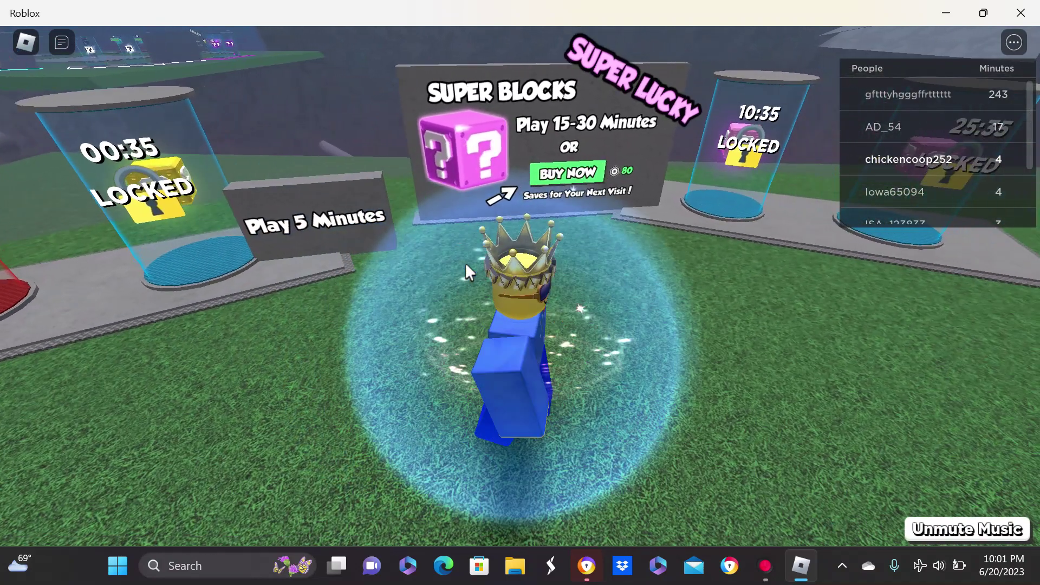
pyautogui.press('d')
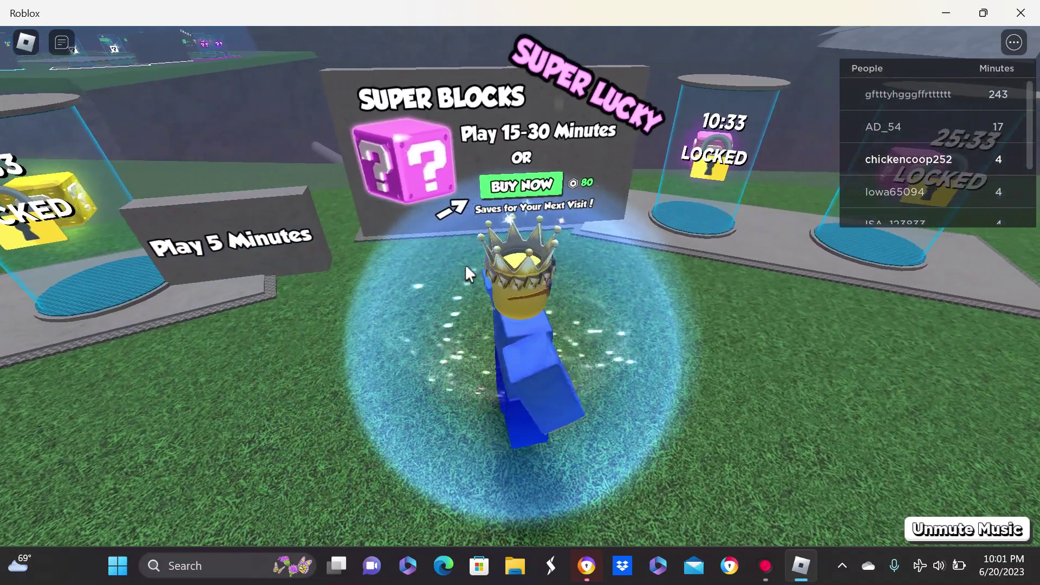
pyautogui.press('w')
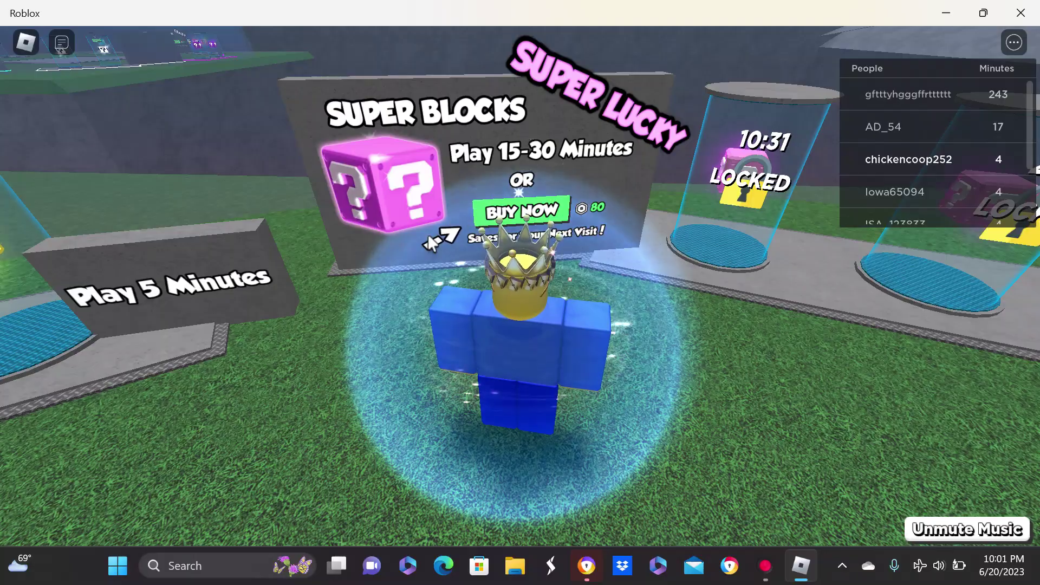
# Tour the Diamond, Rainbow and Galaxy Blocks displays, then run toward Limited Time.
pyautogui.press('d')
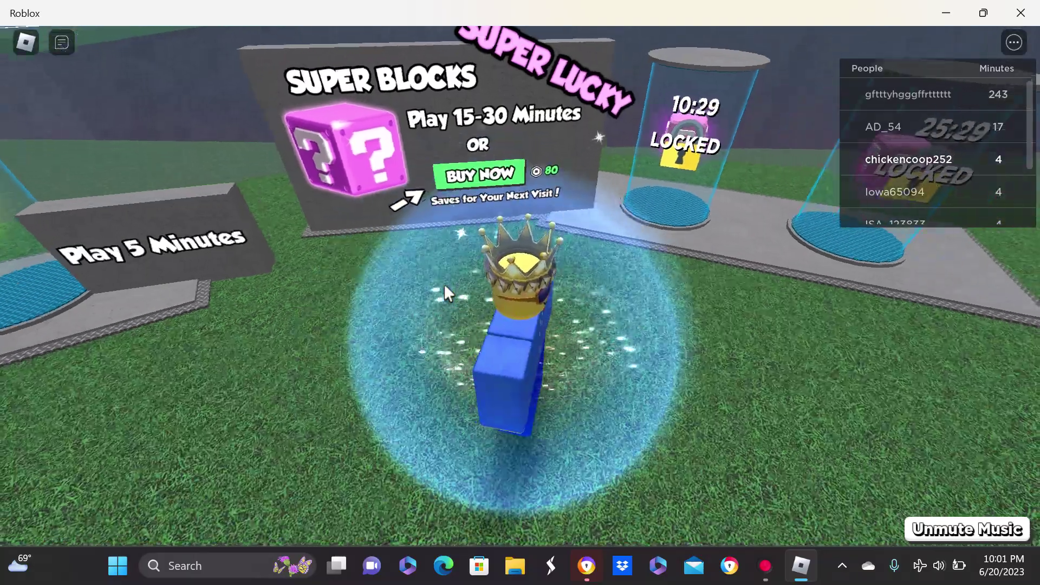
pyautogui.press('d')
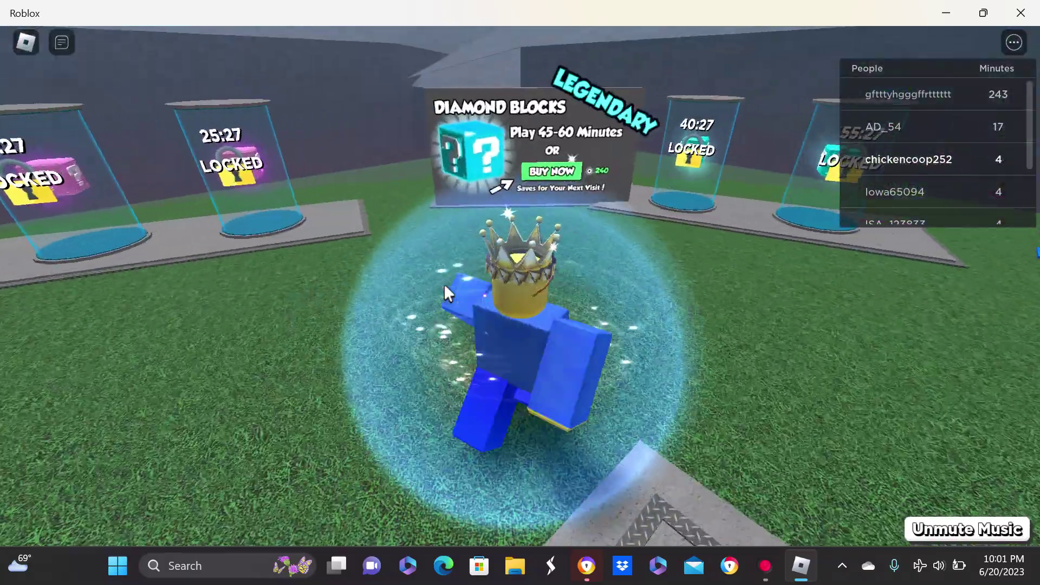
pyautogui.press('d')
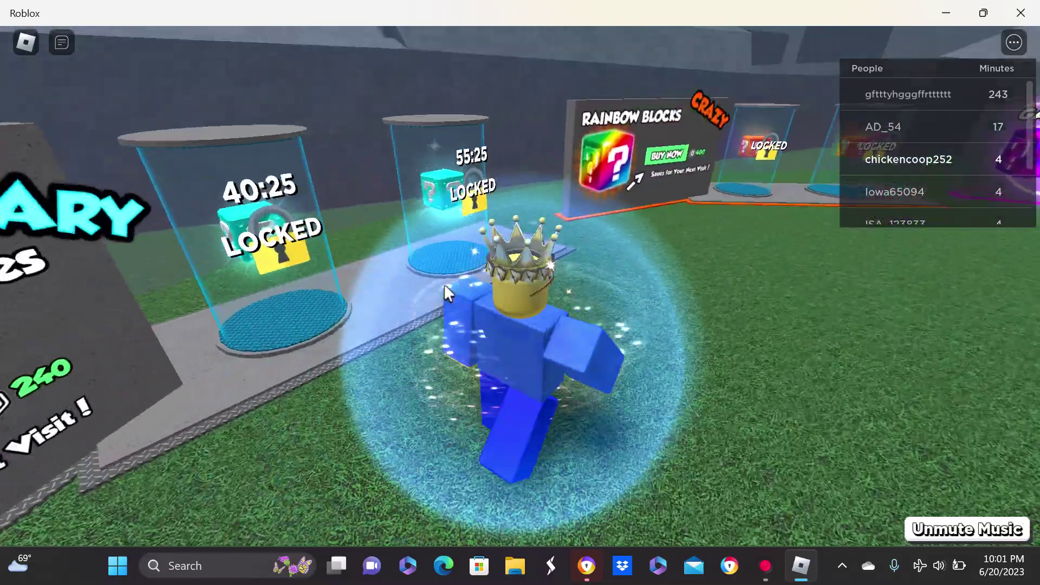
pyautogui.press('d')
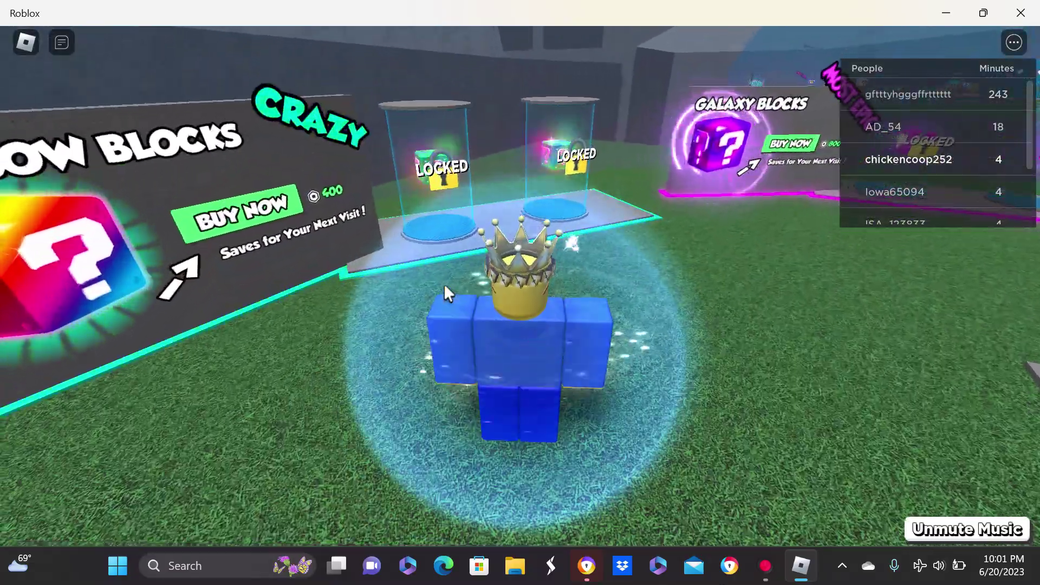
pyautogui.press('a')
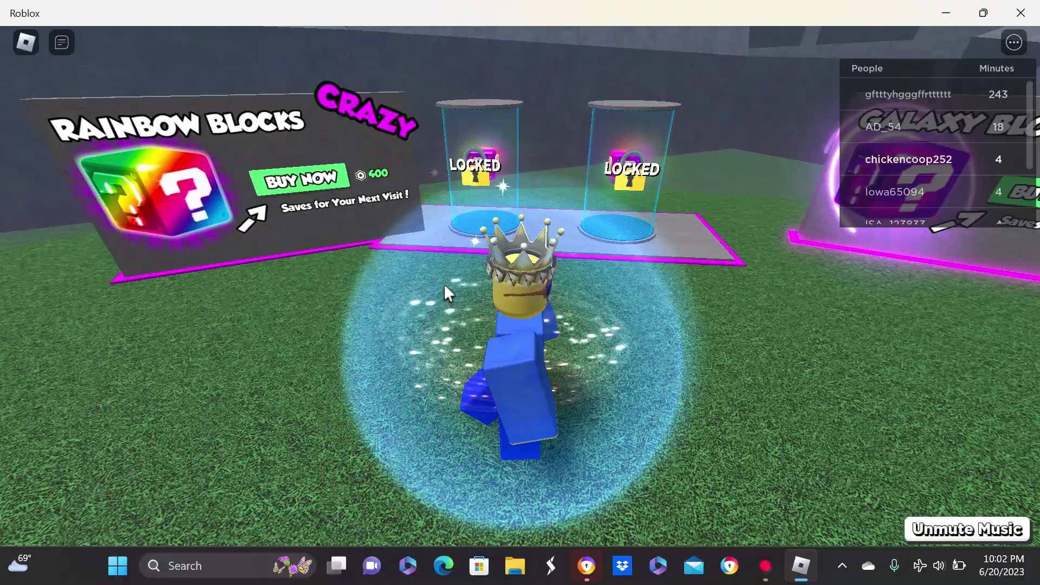
pyautogui.press('d')
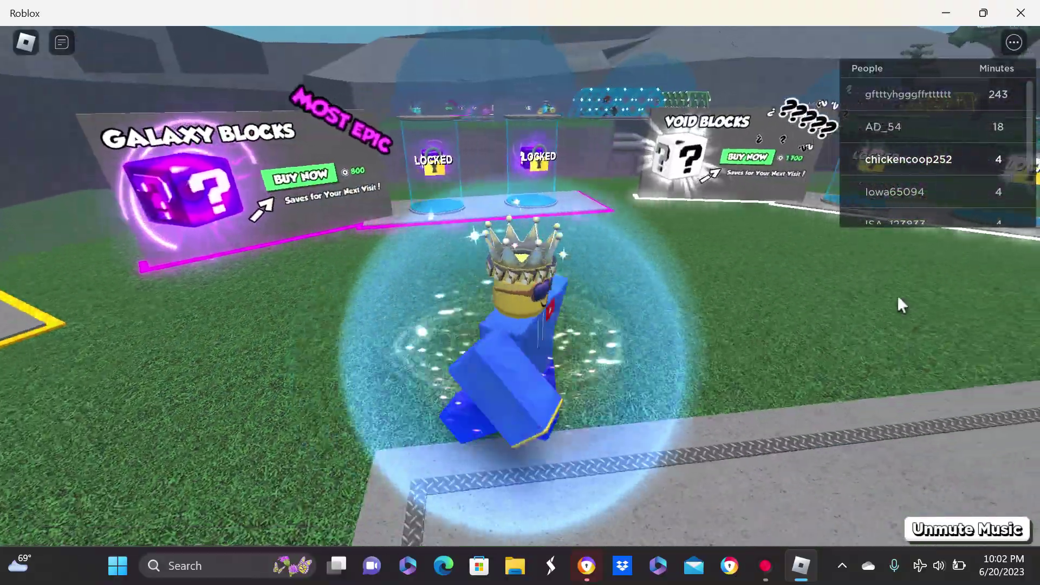
pyautogui.press('a')
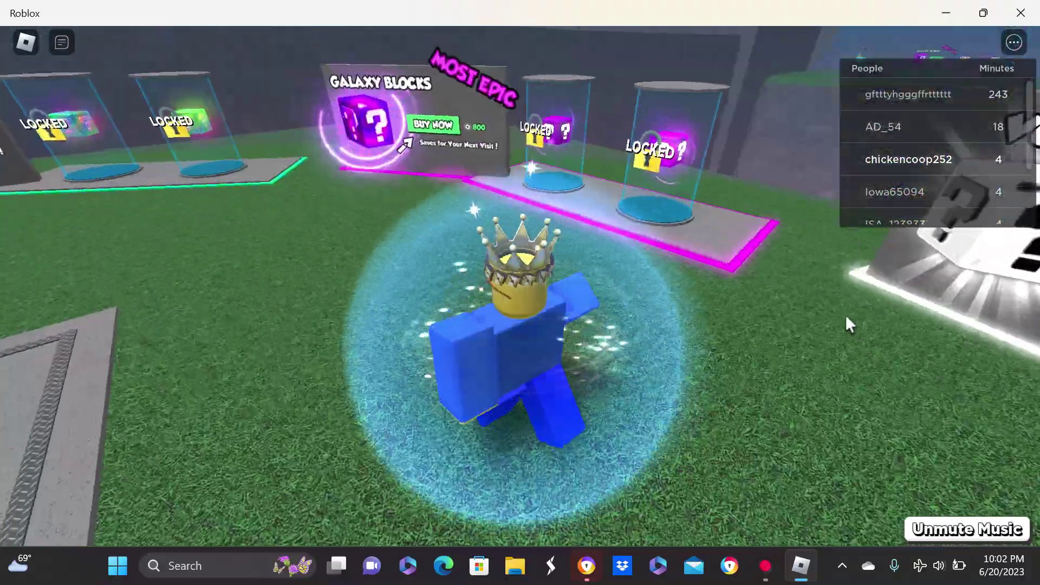
pyautogui.press('a')
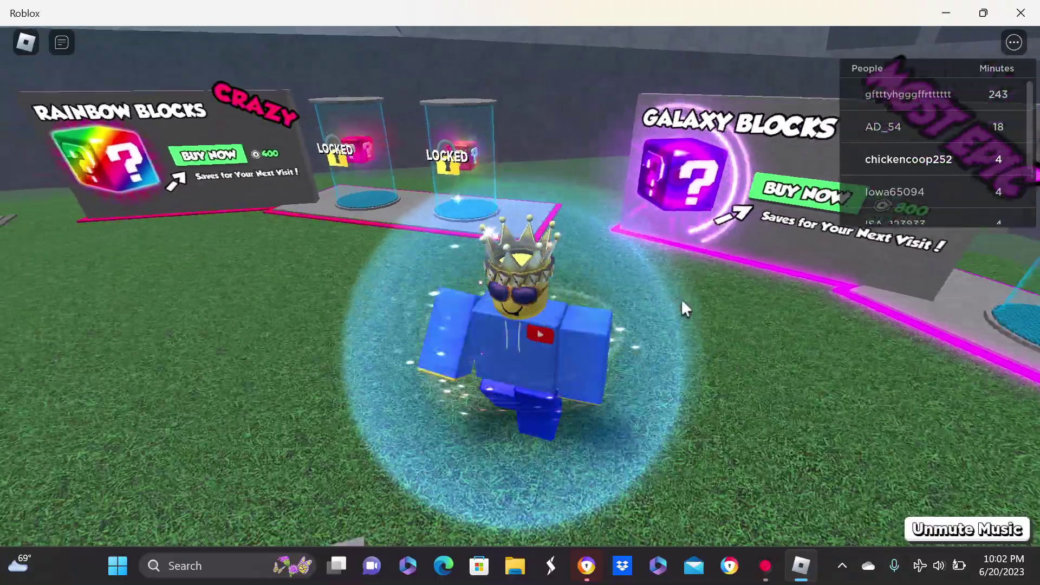
pyautogui.press('d')
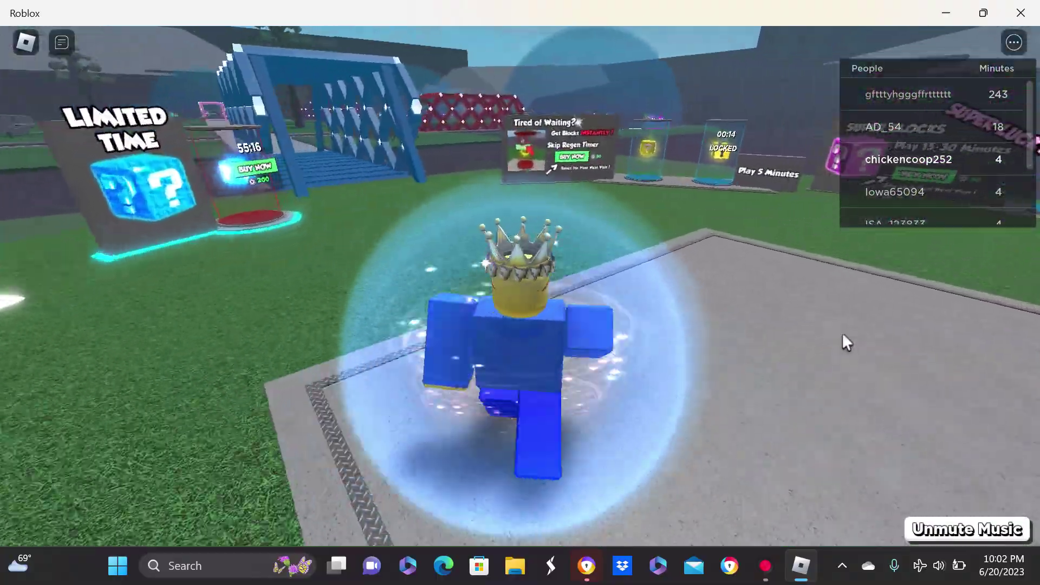
# Collect a lucky block from the tubes and open it to get an axe.
pyautogui.press('w')
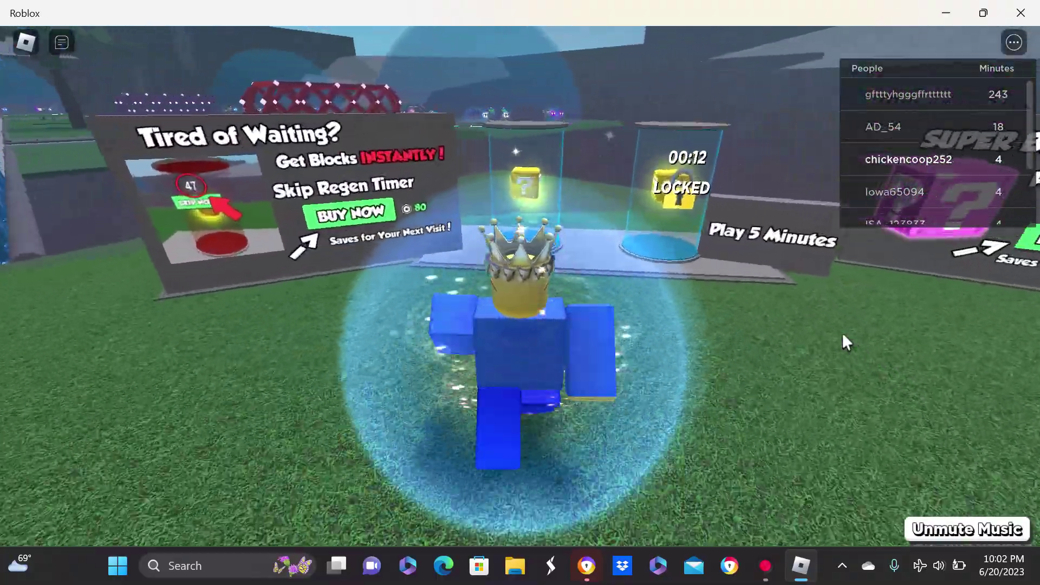
pyautogui.press('s')
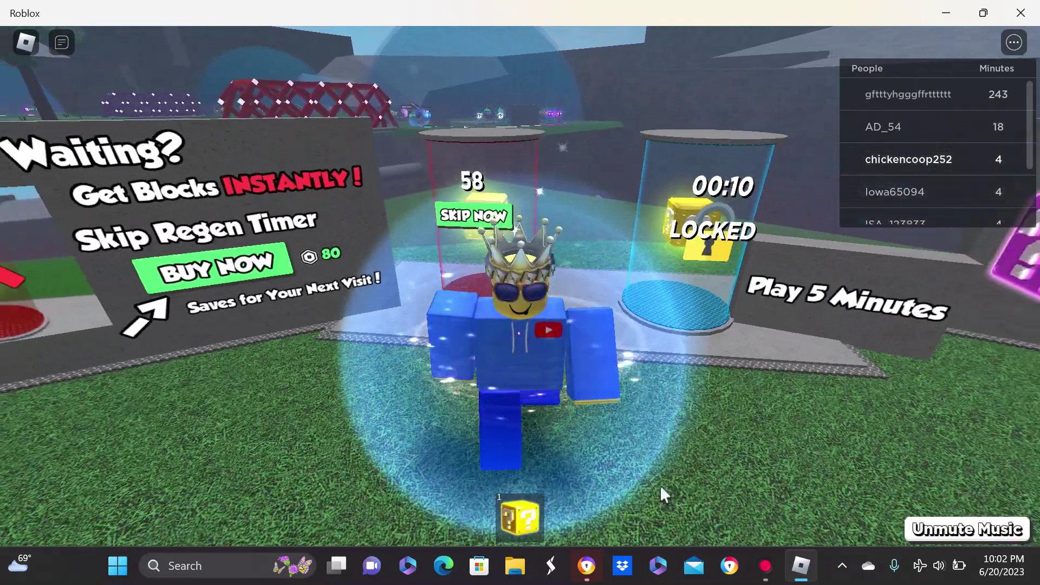
pyautogui.click(537, 521)
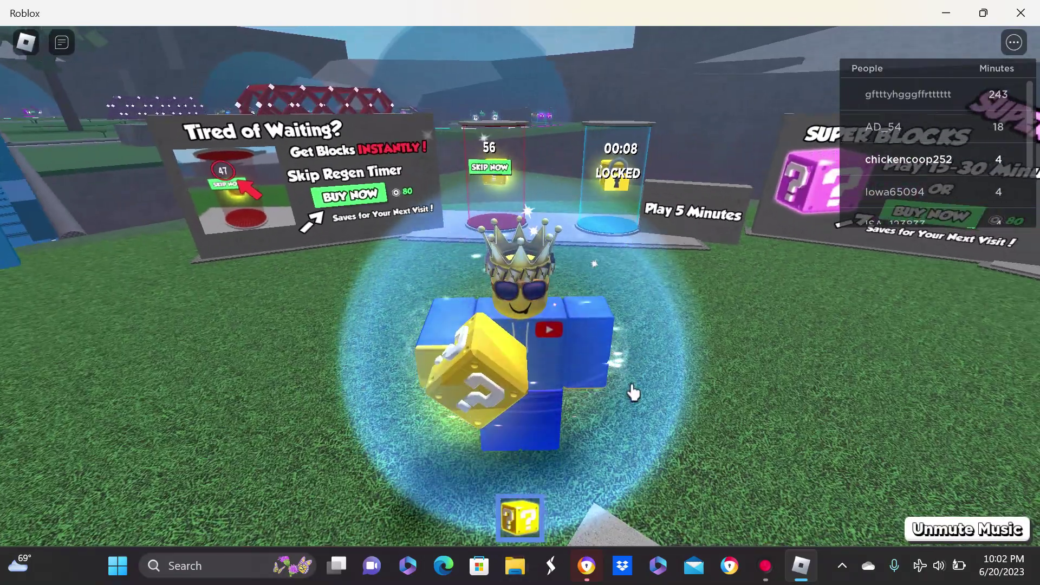
pyautogui.press('s')
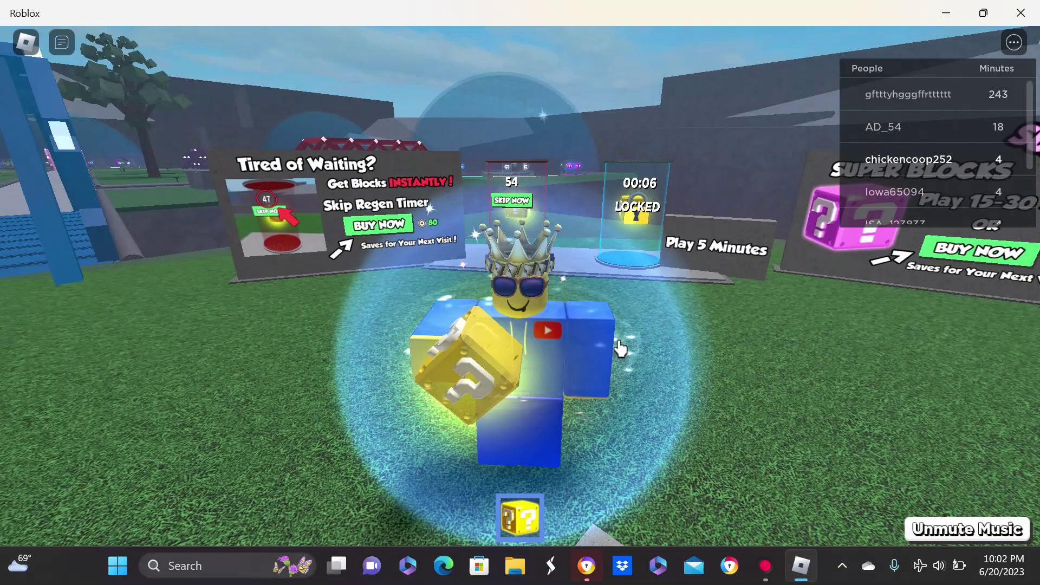
pyautogui.click(529, 508)
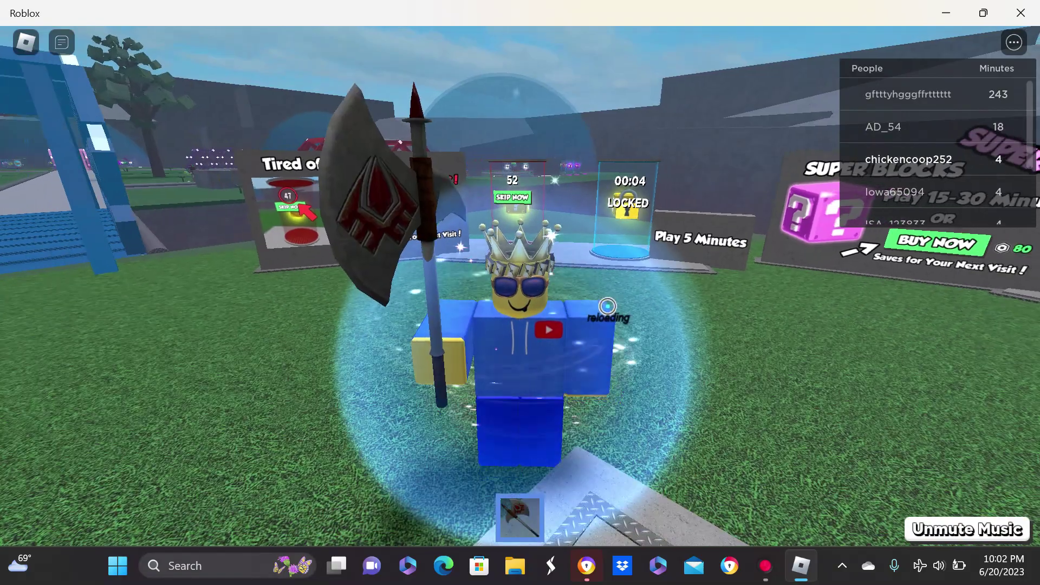
# Put the axe away, collect a second block, and open it for a cyan staff.
pyautogui.press('w')
pyautogui.click(528, 516)
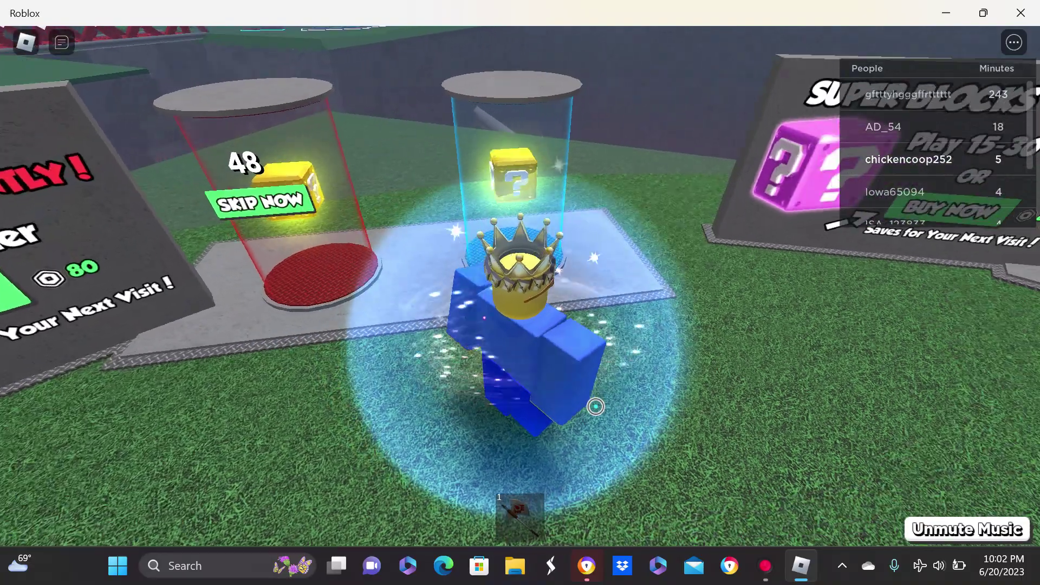
pyautogui.press('s')
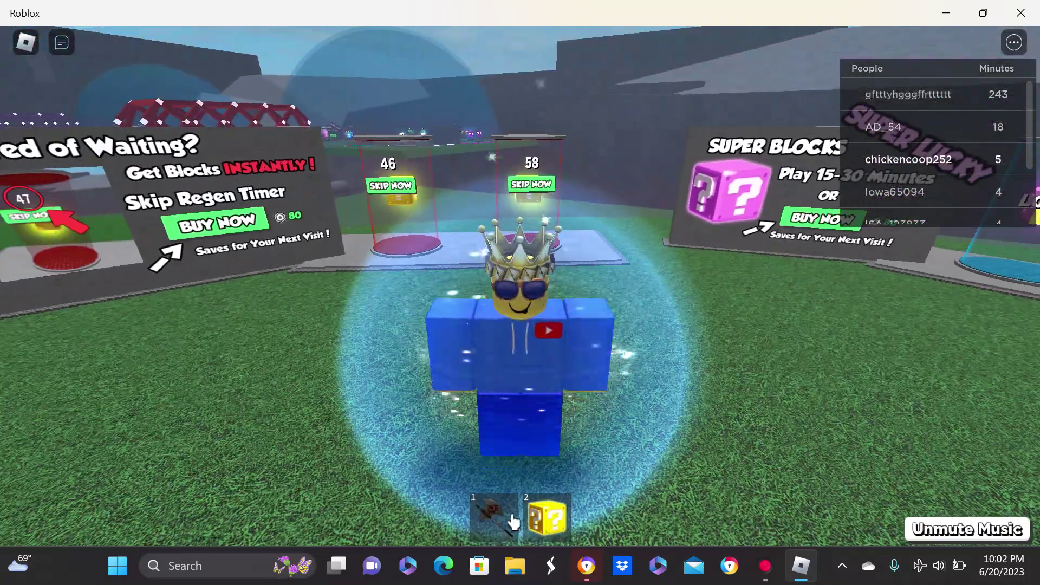
pyautogui.press('2')
pyautogui.click(606, 362)
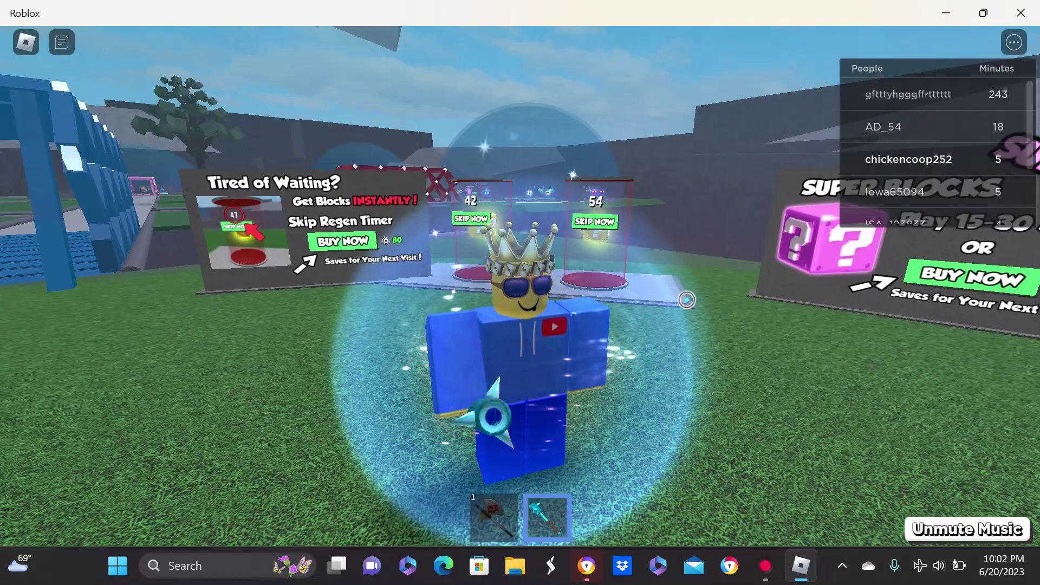
pyautogui.press('w')
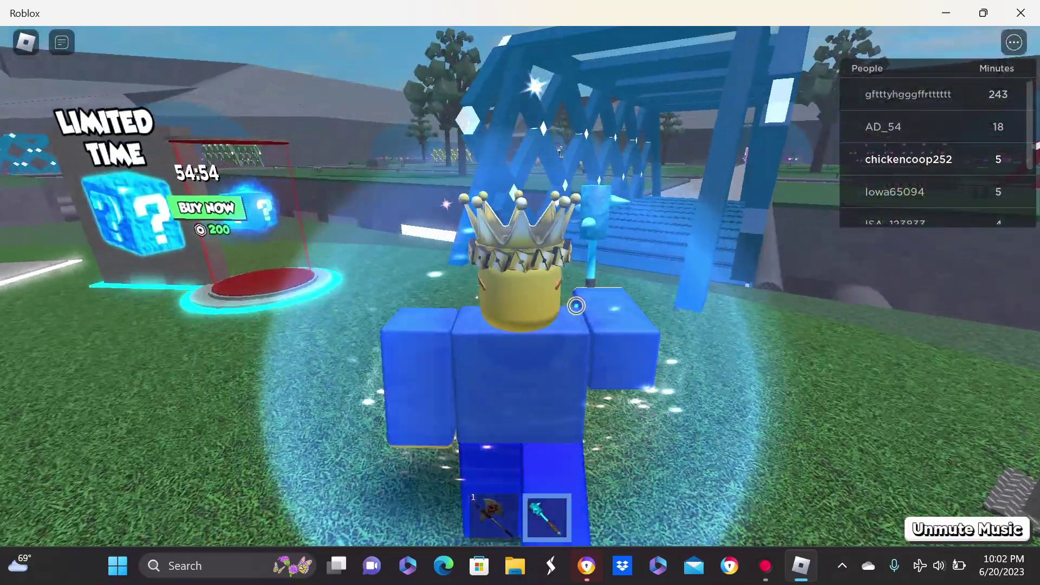
# Cross the blue bridge, fire the staff on the grass, and advance toward the central platform.
pyautogui.press('w')
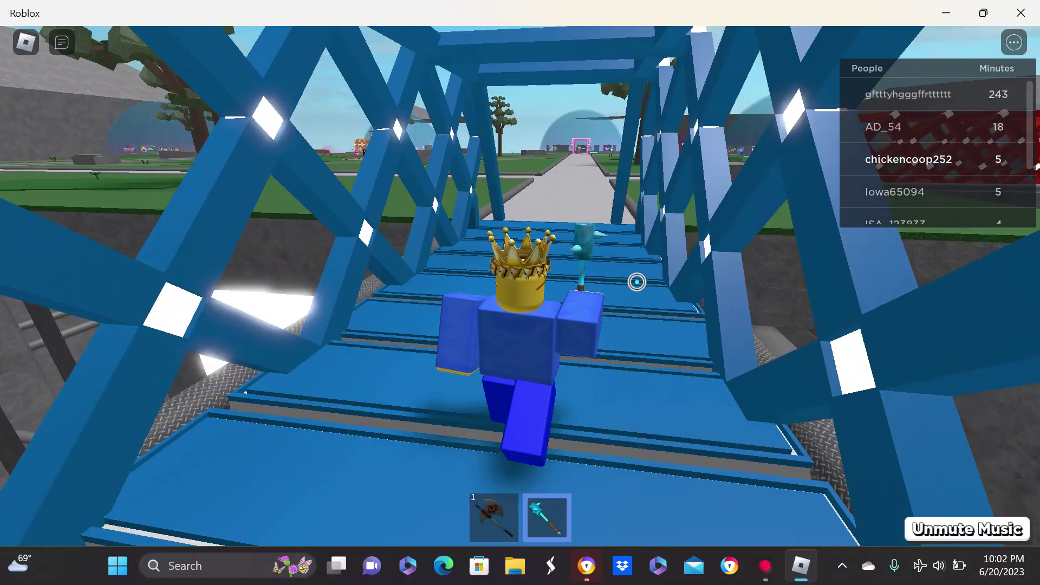
pyautogui.press('w')
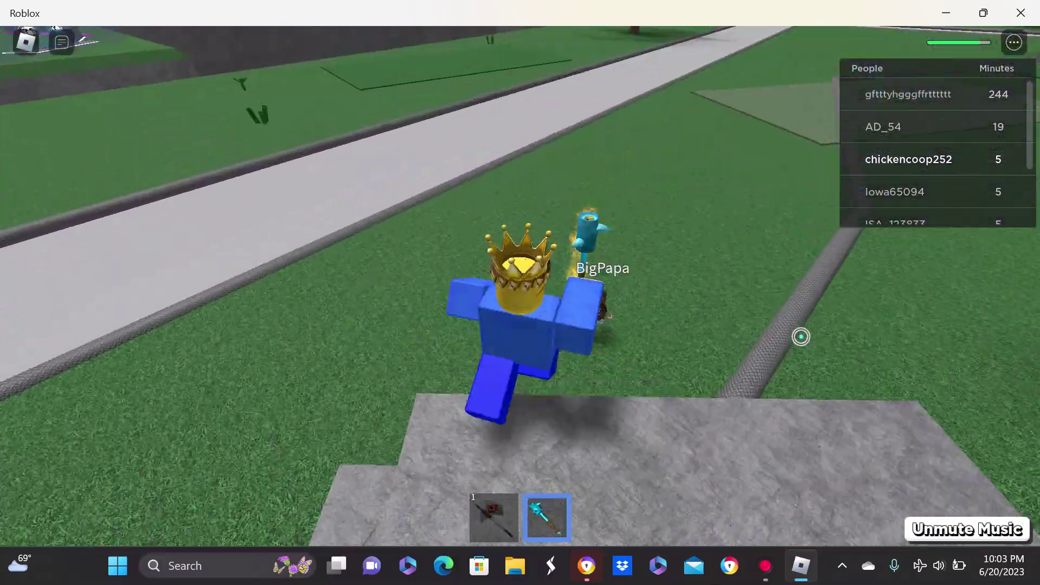
pyautogui.press('w')
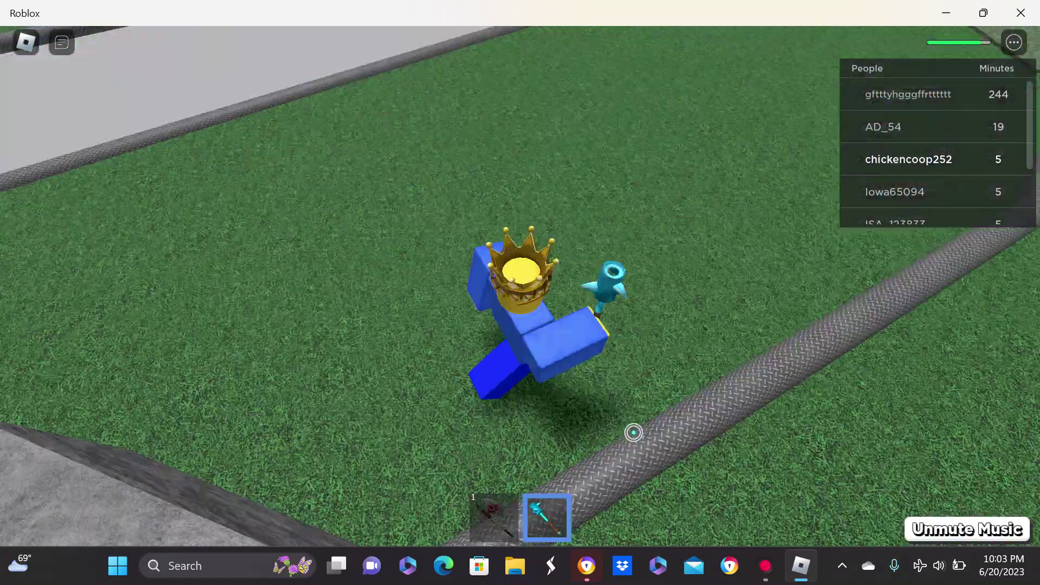
pyautogui.click(602, 216)
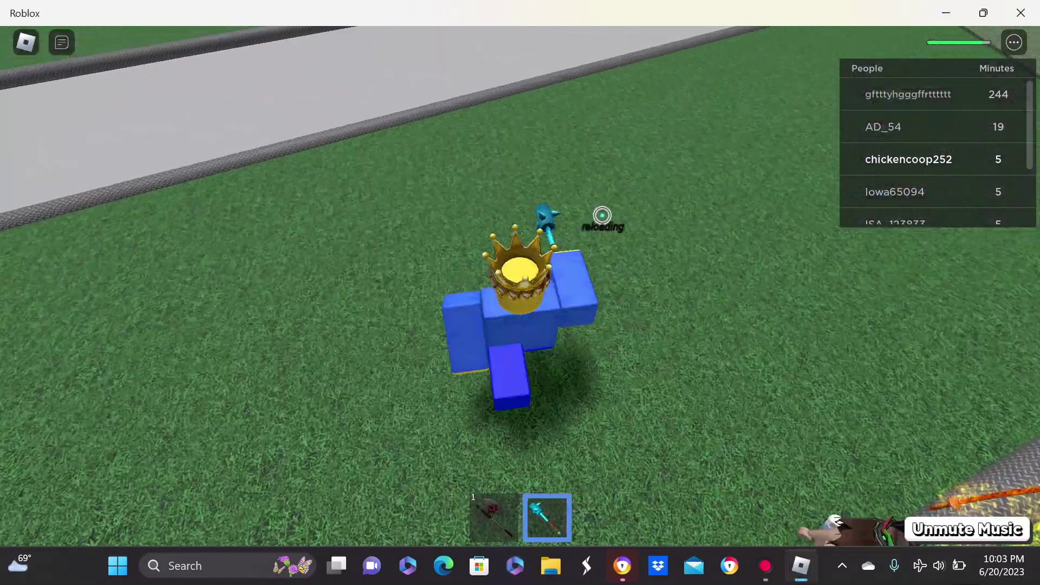
pyautogui.press('w')
pyautogui.press('w')
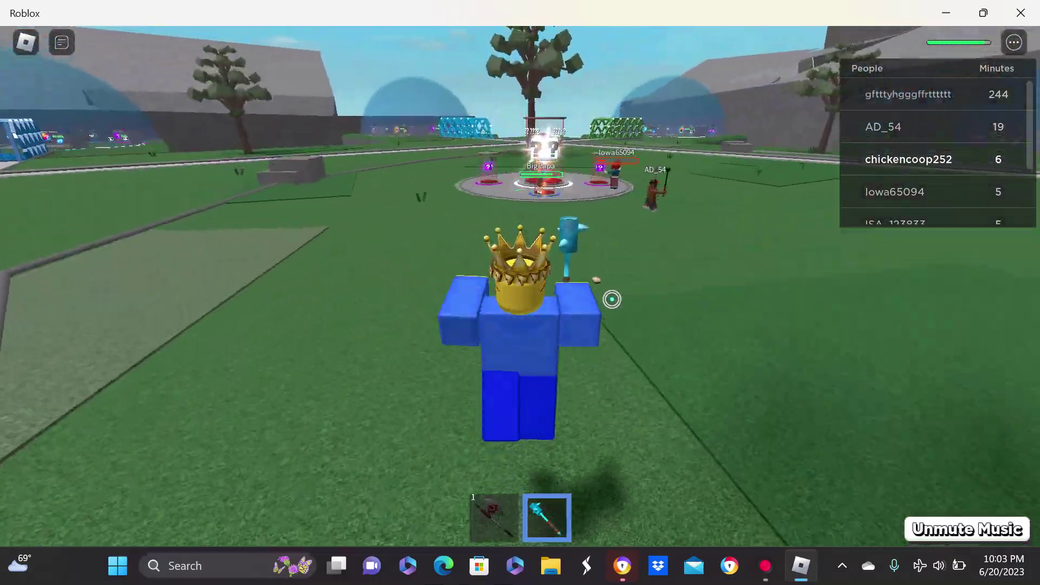
pyautogui.press('w')
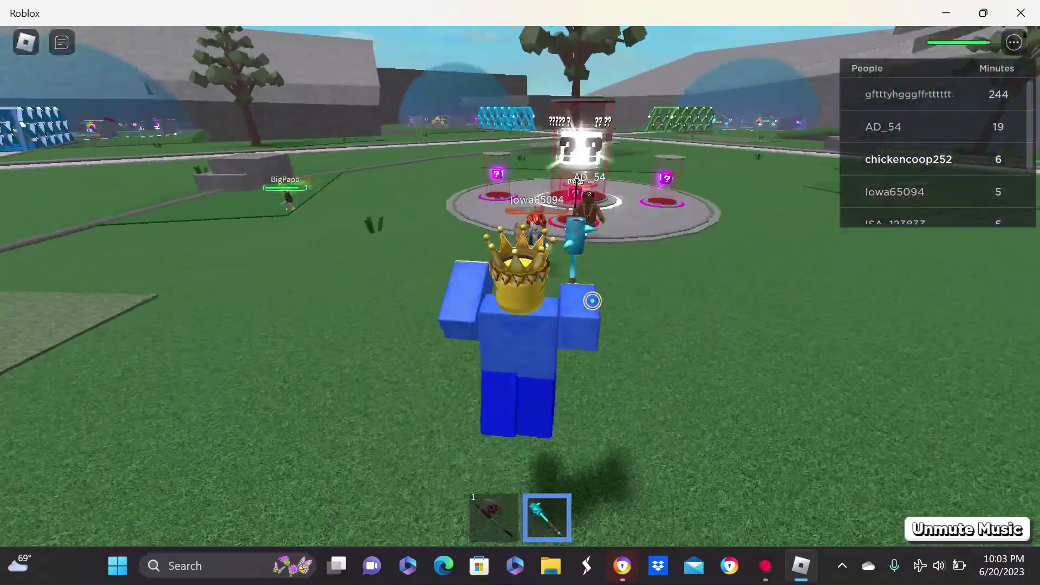
pyautogui.press('w')
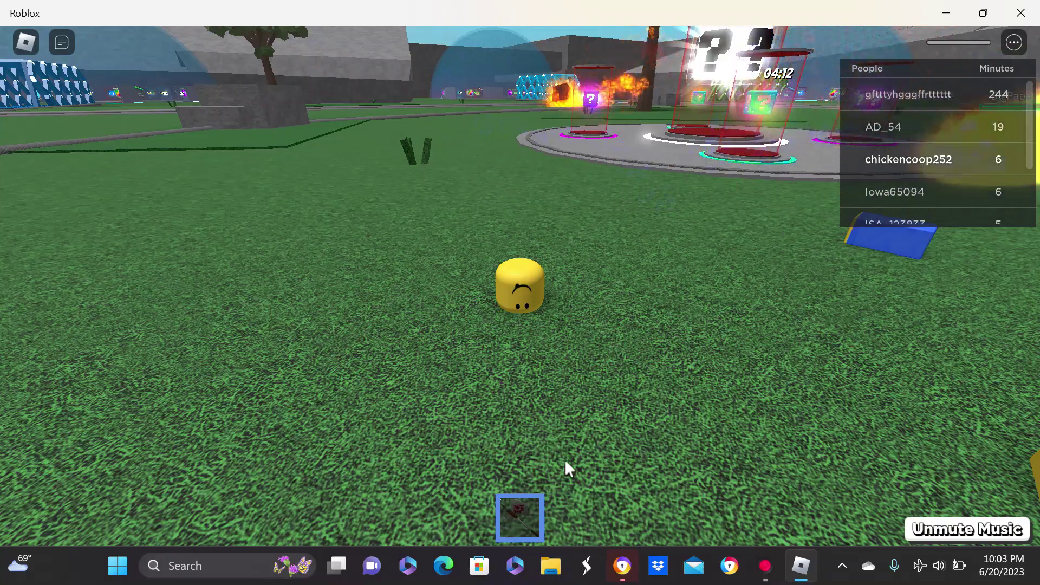
# Walk from spawn to the tubes, collect lucky blocks, and hold a yellow one.
pyautogui.press('w')
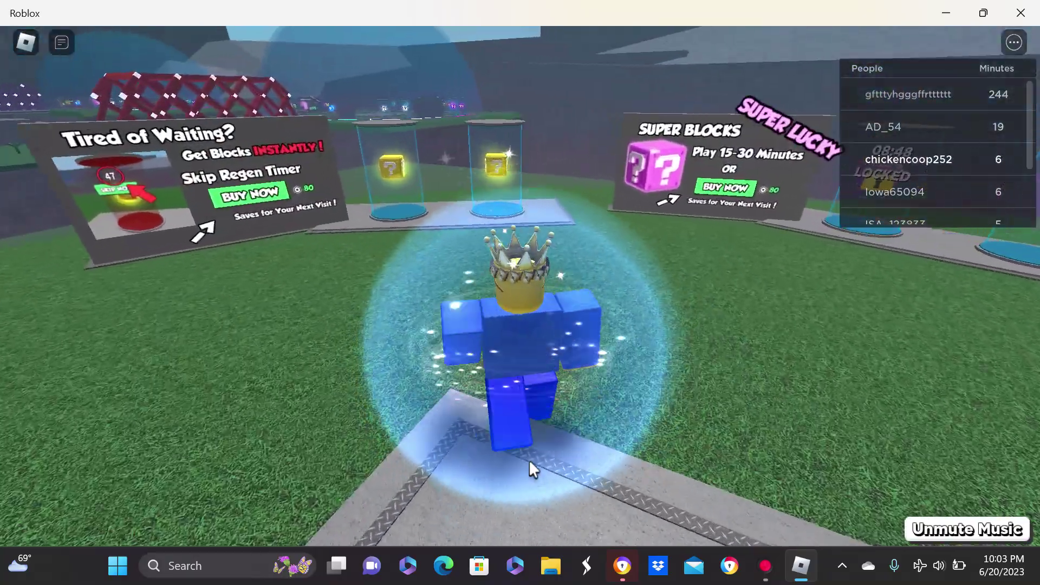
pyautogui.press('s')
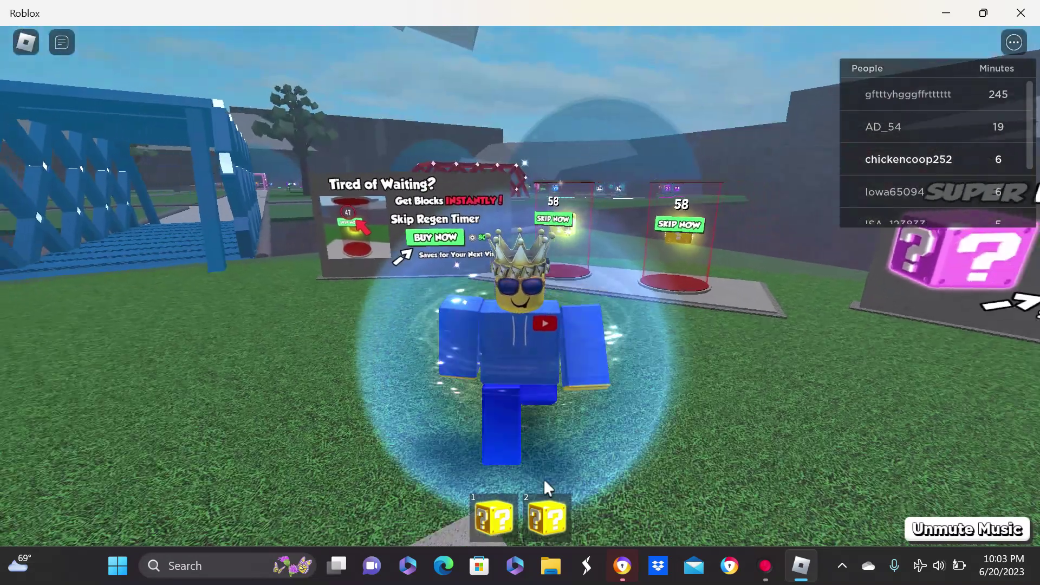
pyautogui.click(549, 519)
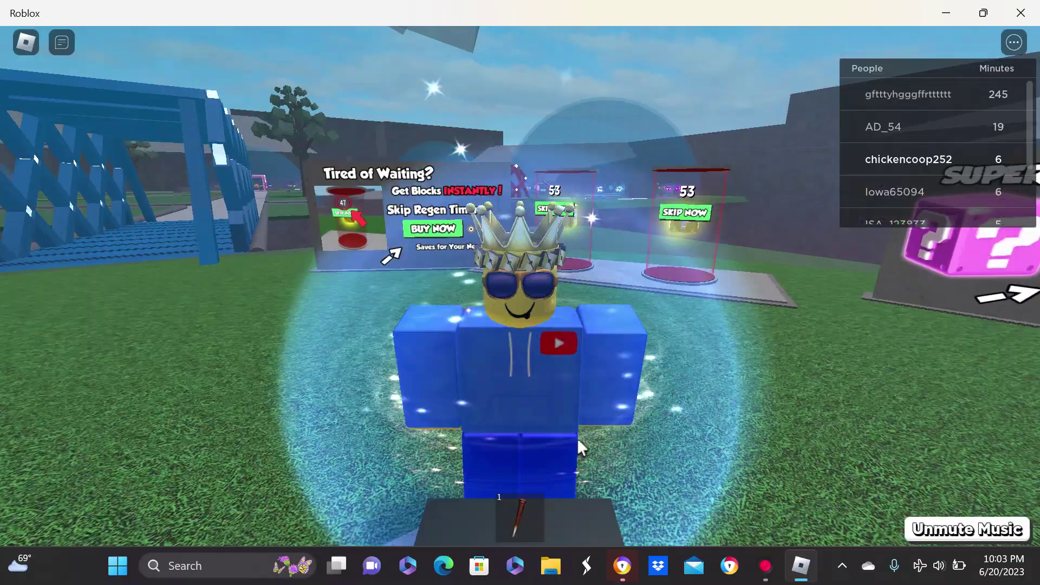
# Open the lucky block into a bear pet and ride it toward the Limited Time stand.
pyautogui.click(577, 438)
pyautogui.press('w')
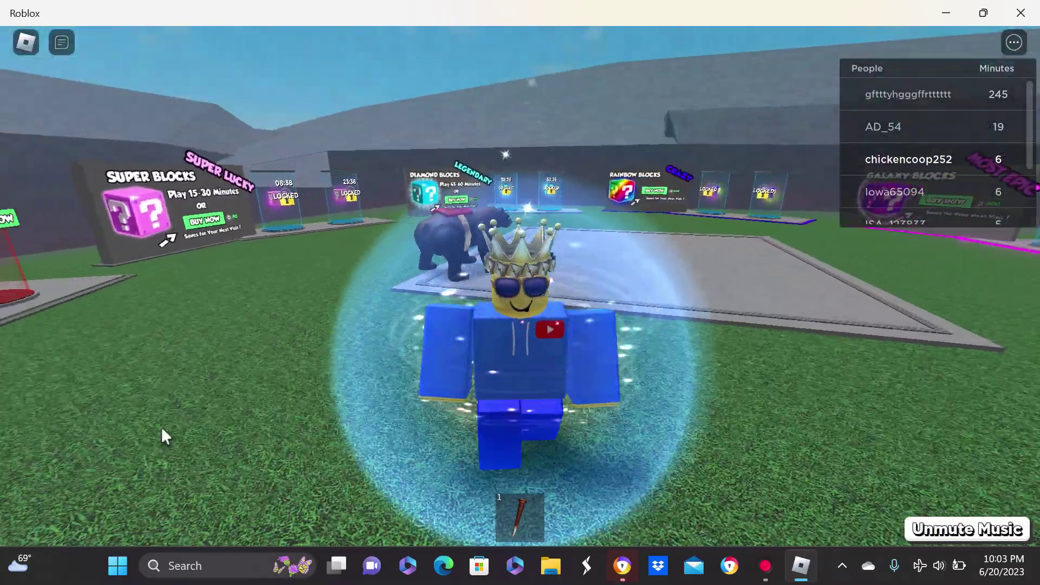
pyautogui.press('w')
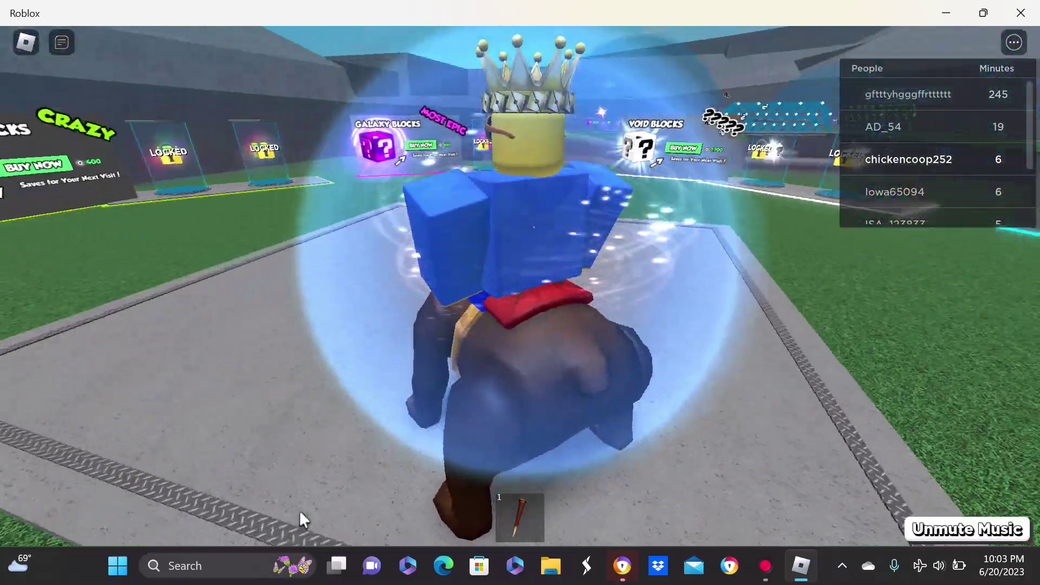
pyautogui.scroll(-5, 299, 517)
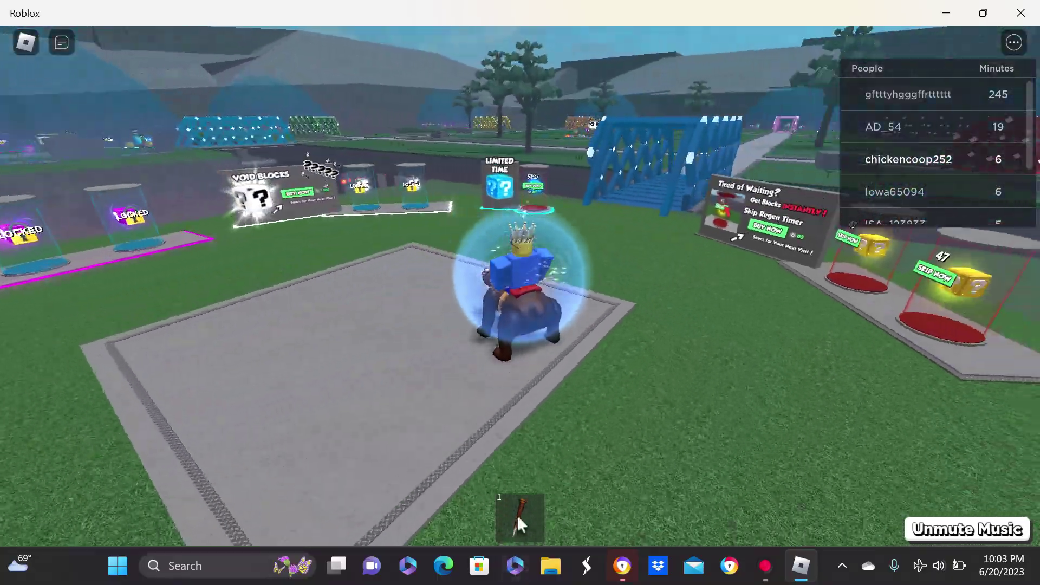
pyautogui.scroll(5, 537, 457)
# Equip the remaining weapon and ride the bear across the blue bridge onto the grass.
pyautogui.press('1')
pyautogui.press('w')
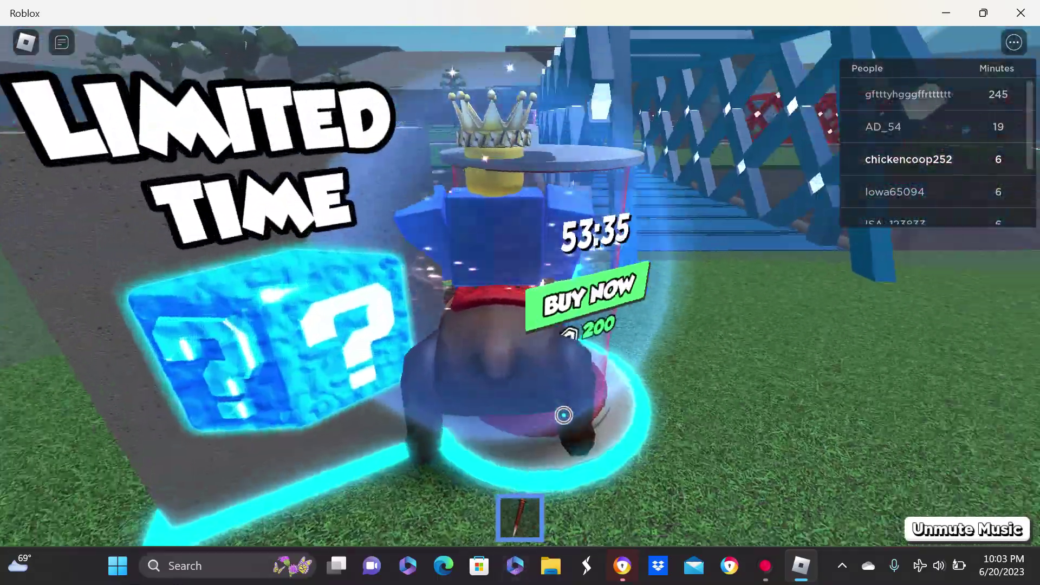
pyautogui.press('w')
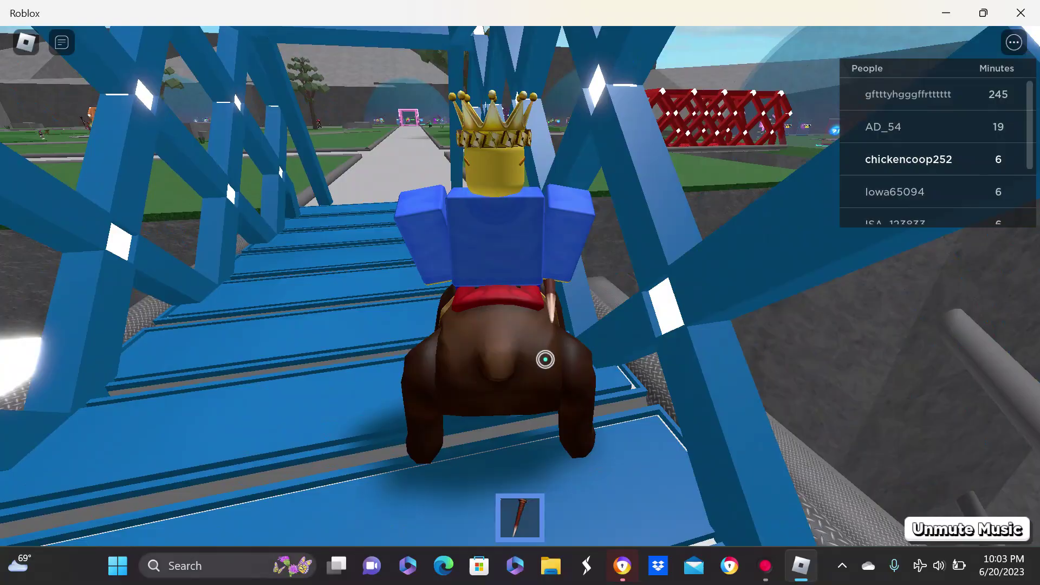
pyautogui.press('d')
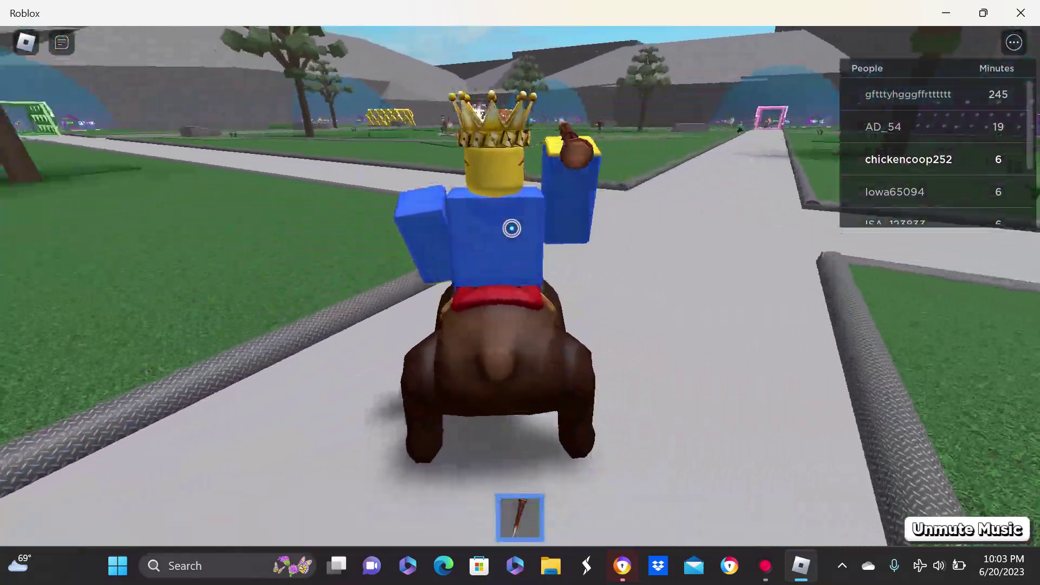
pyautogui.scroll(-2, 512, 249)
pyautogui.press('w')
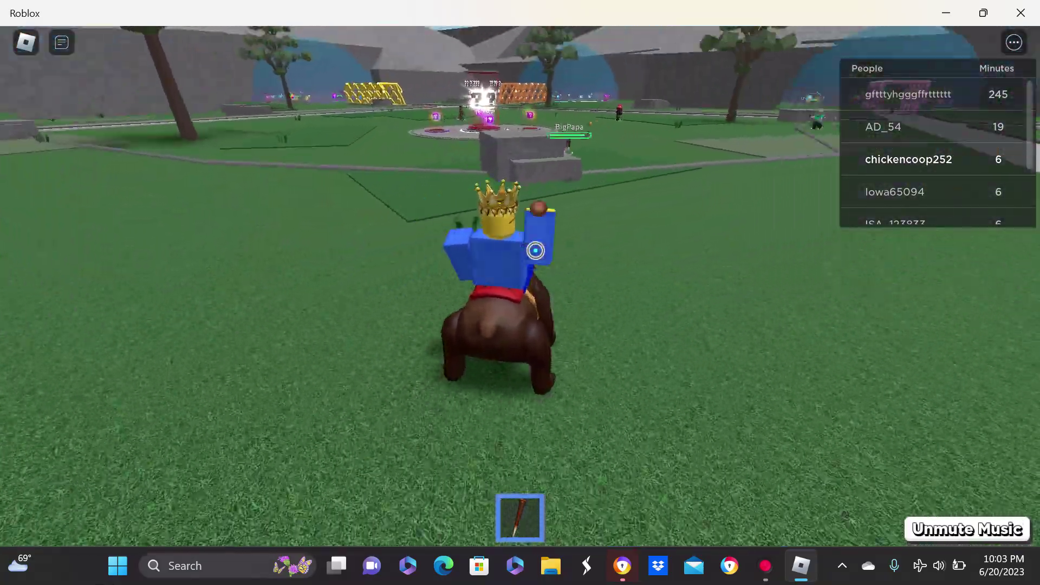
# Ride past the spawn pads, flee the attacker, then run on foot once the bear breaks.
pyautogui.press('w')
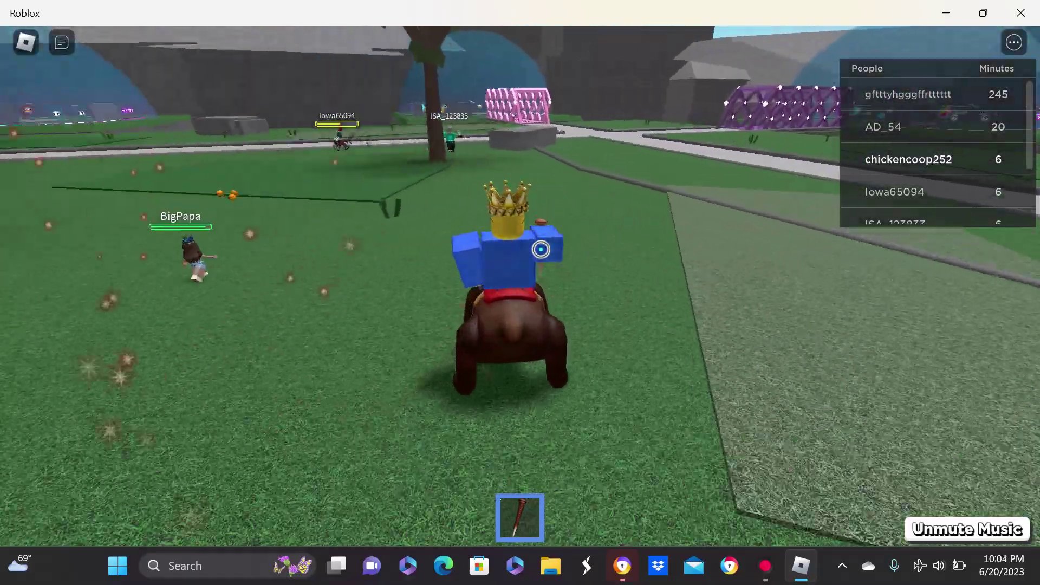
pyautogui.press('w')
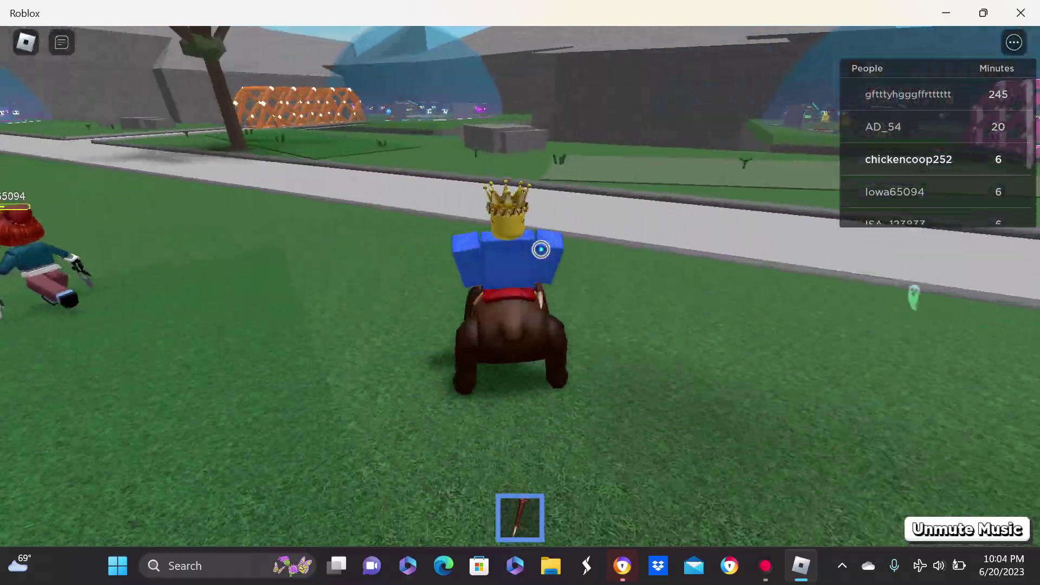
pyautogui.press('w')
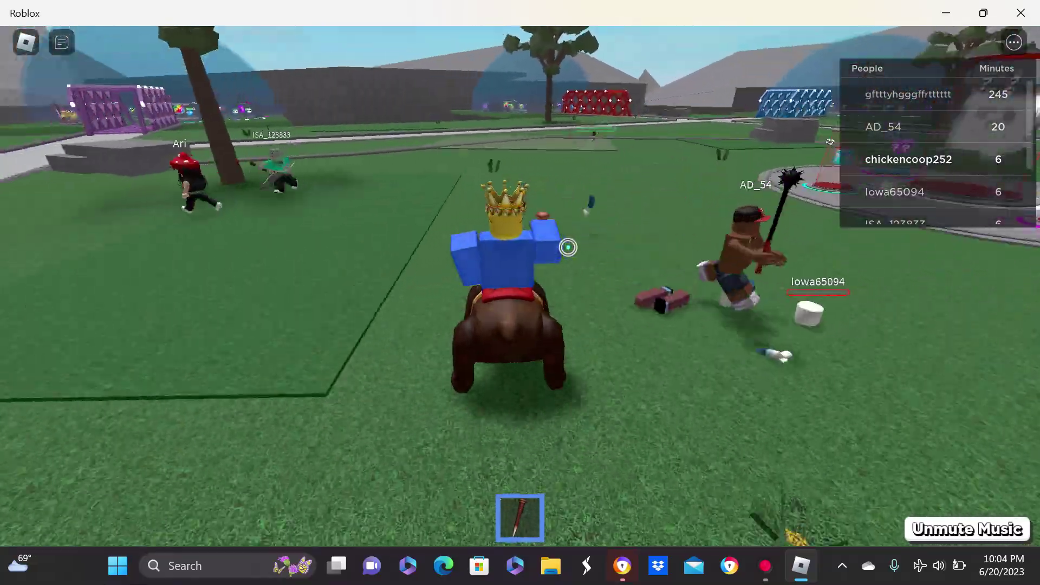
pyautogui.press('w')
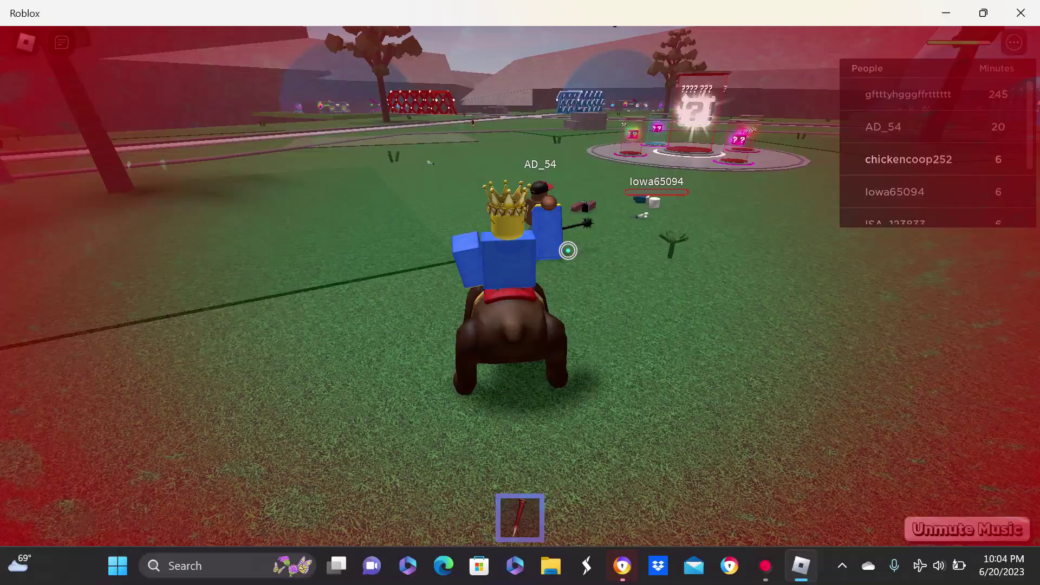
pyautogui.press('w')
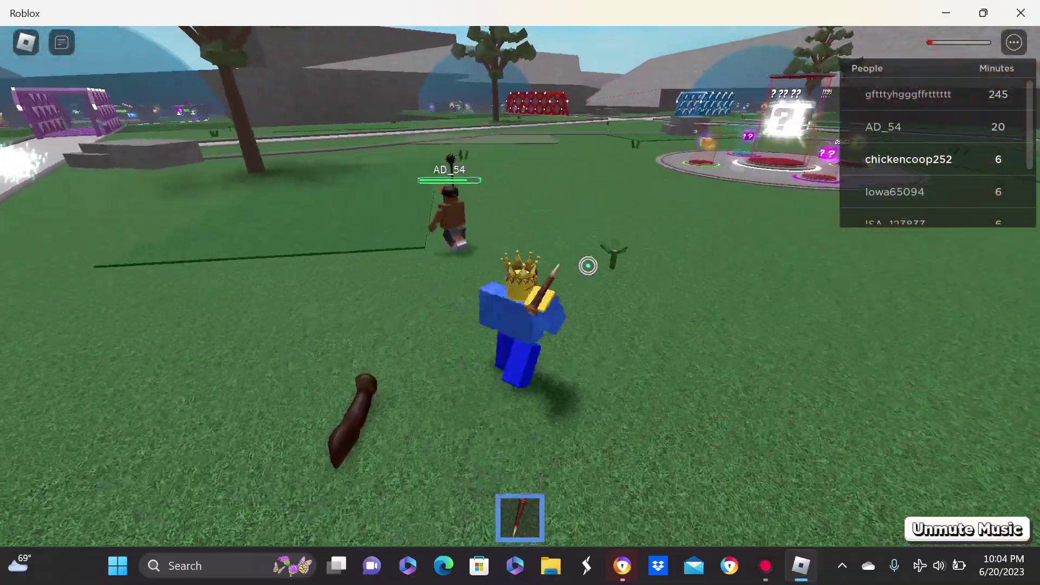
pyautogui.press('w')
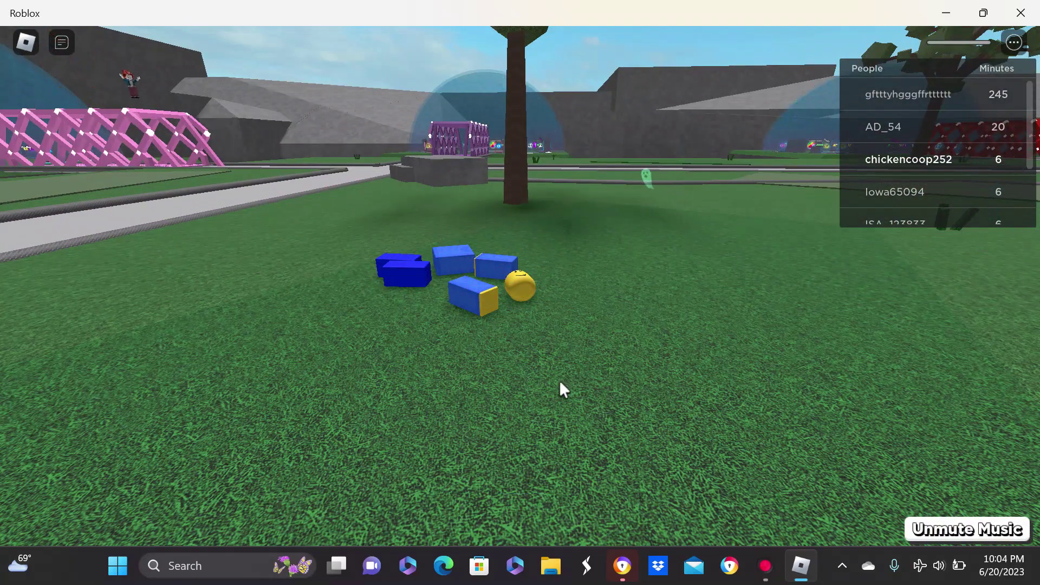
# Walk from spawn to the regen pads and grab two yellow lucky blocks, holding one.
pyautogui.press('w')
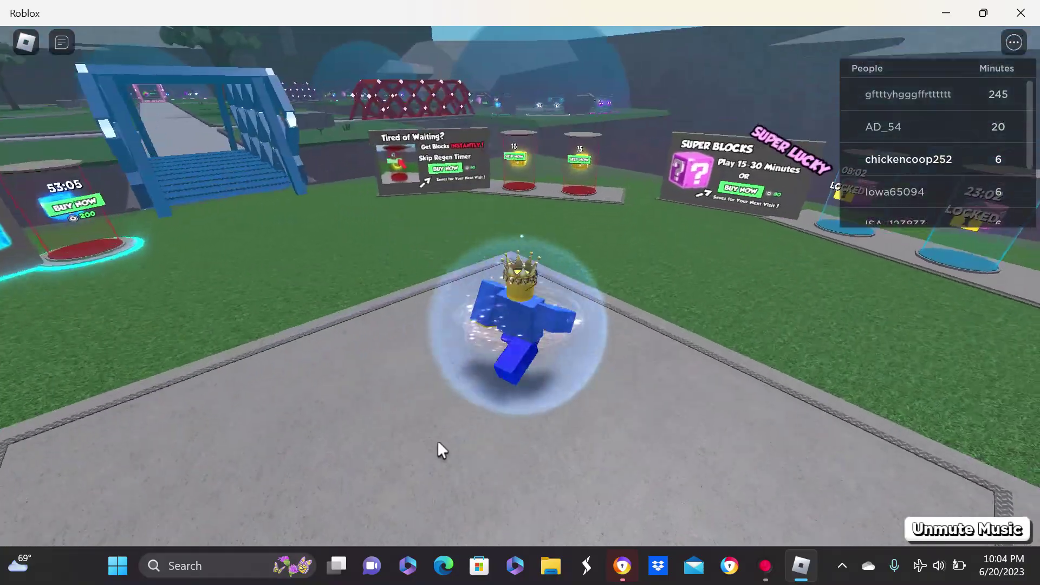
pyautogui.press('a')
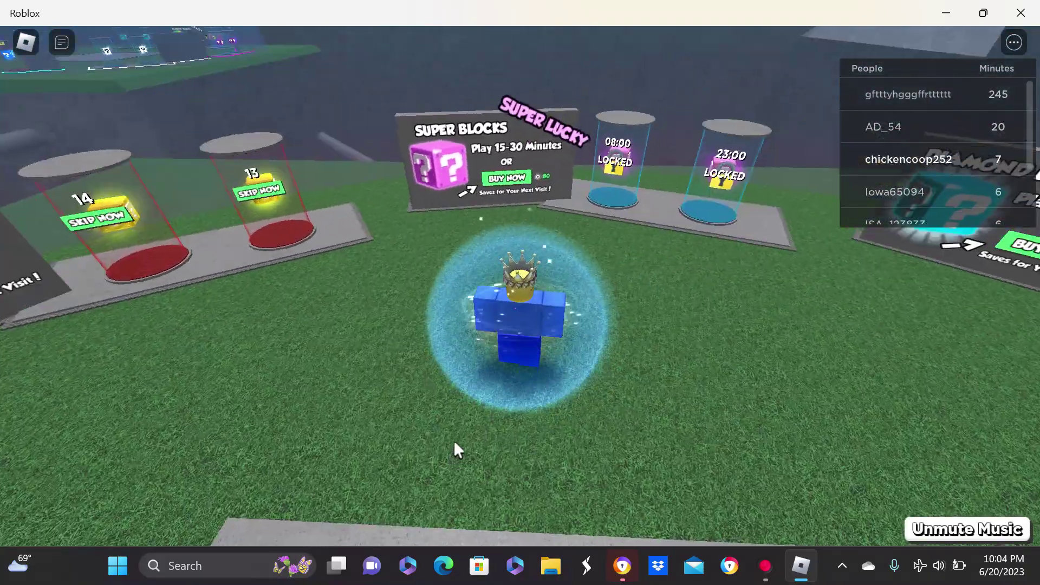
pyautogui.scroll(5, 522, 464)
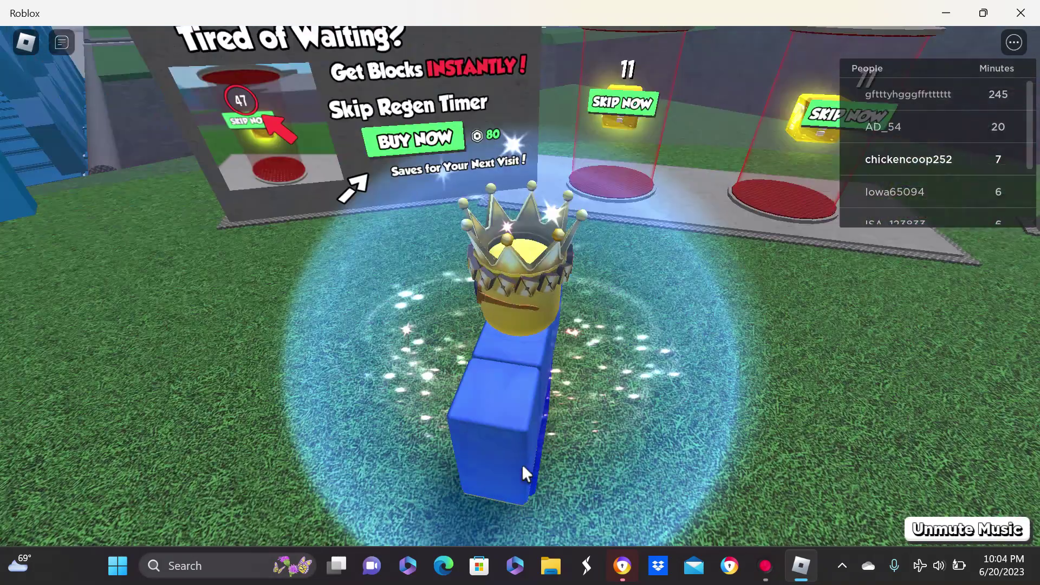
pyautogui.scroll(-3, 521, 463)
pyautogui.scroll(-3, 537, 476)
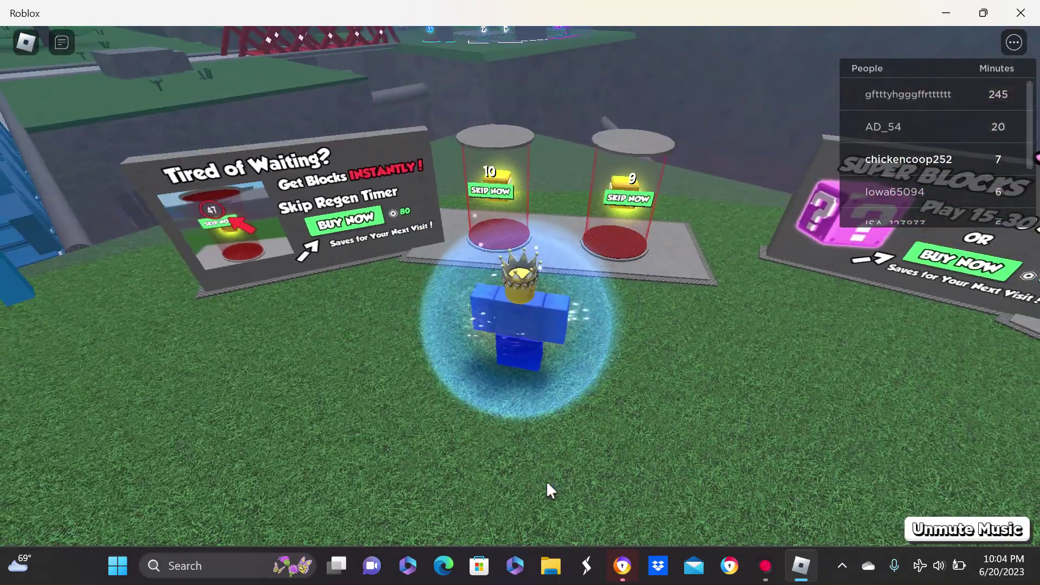
pyautogui.scroll(3, 546, 480)
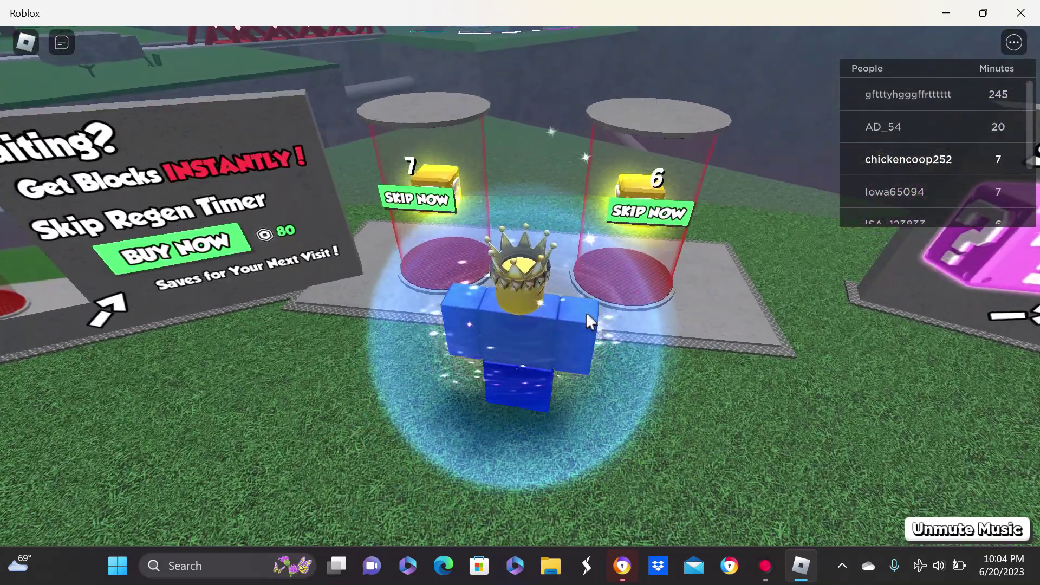
pyautogui.press('s')
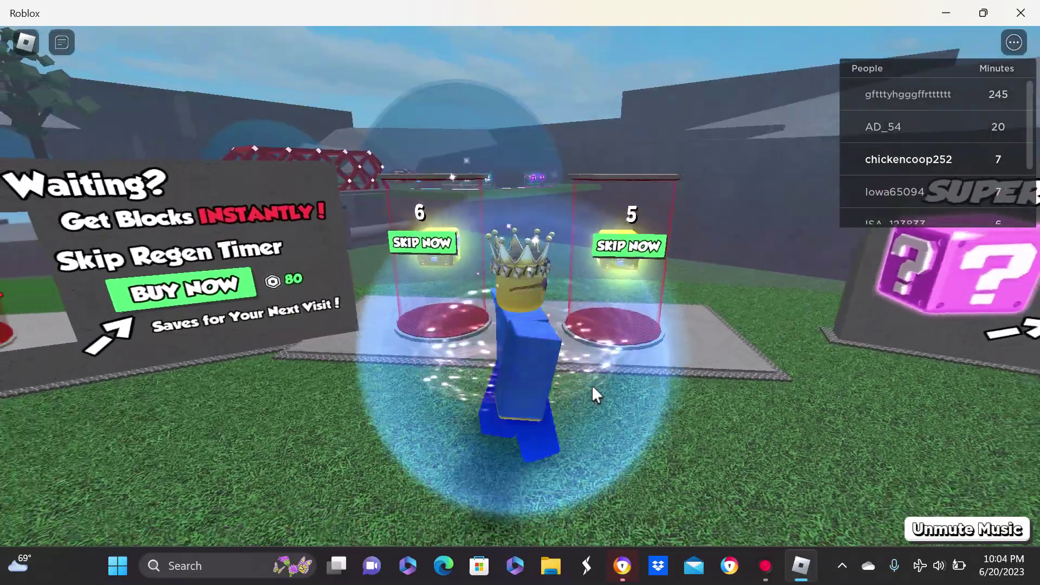
pyautogui.press('d')
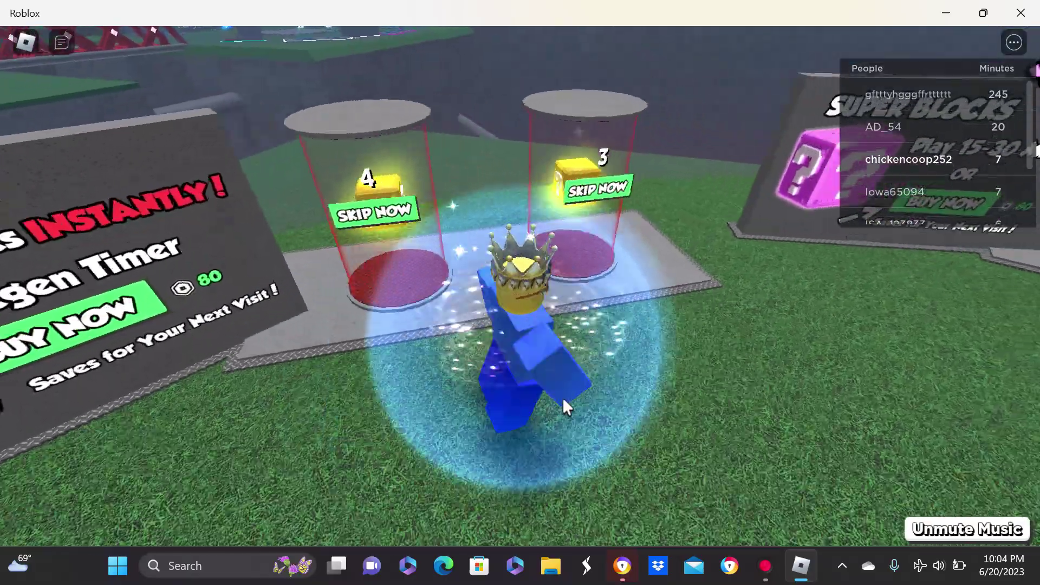
pyautogui.press('d')
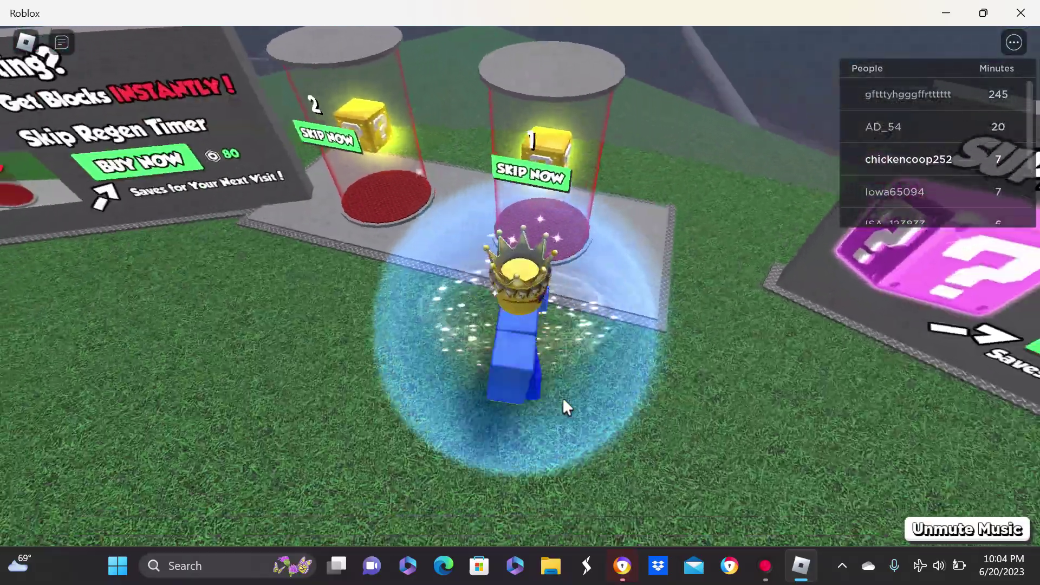
pyautogui.press('w')
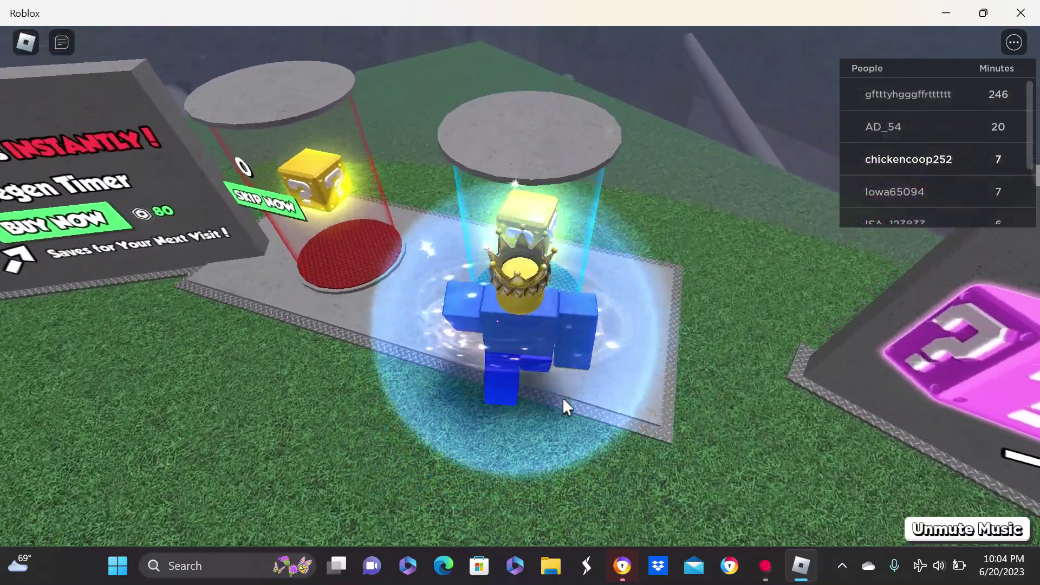
pyautogui.press('s')
# Open the second lucky block and hold the heart balloon it gives.
pyautogui.press('2')
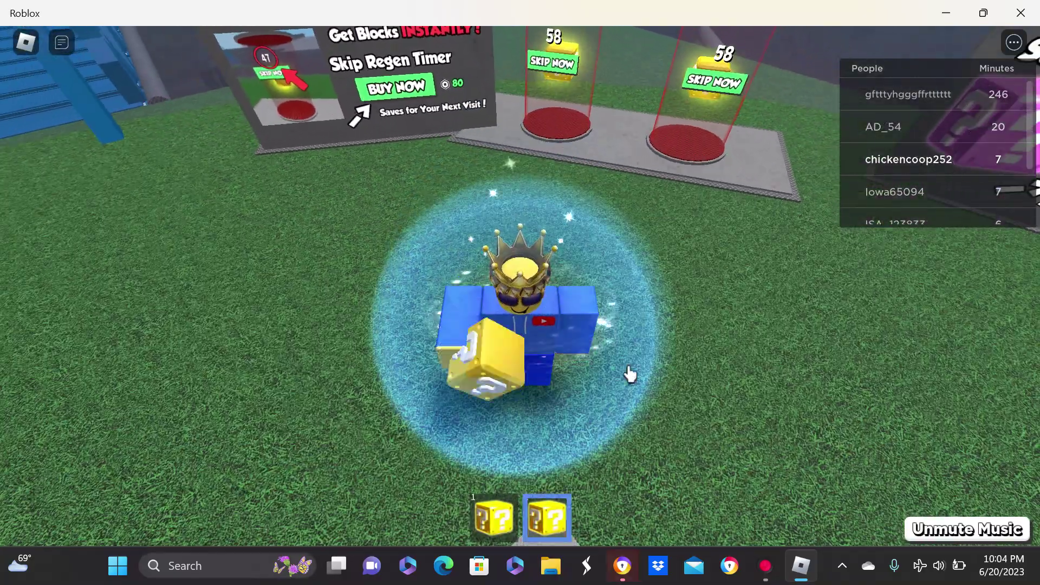
pyautogui.press('s')
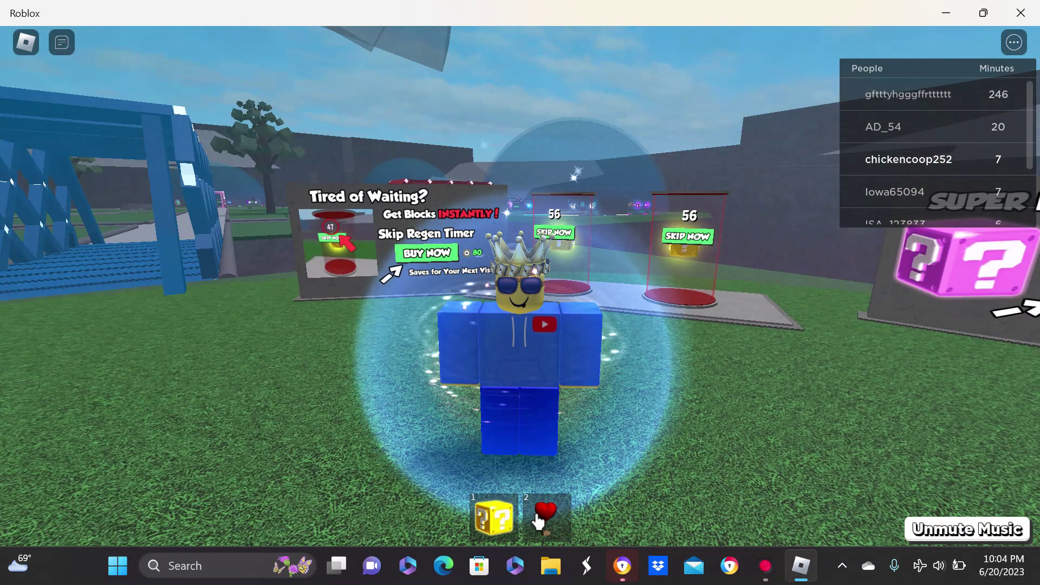
pyautogui.click(536, 520)
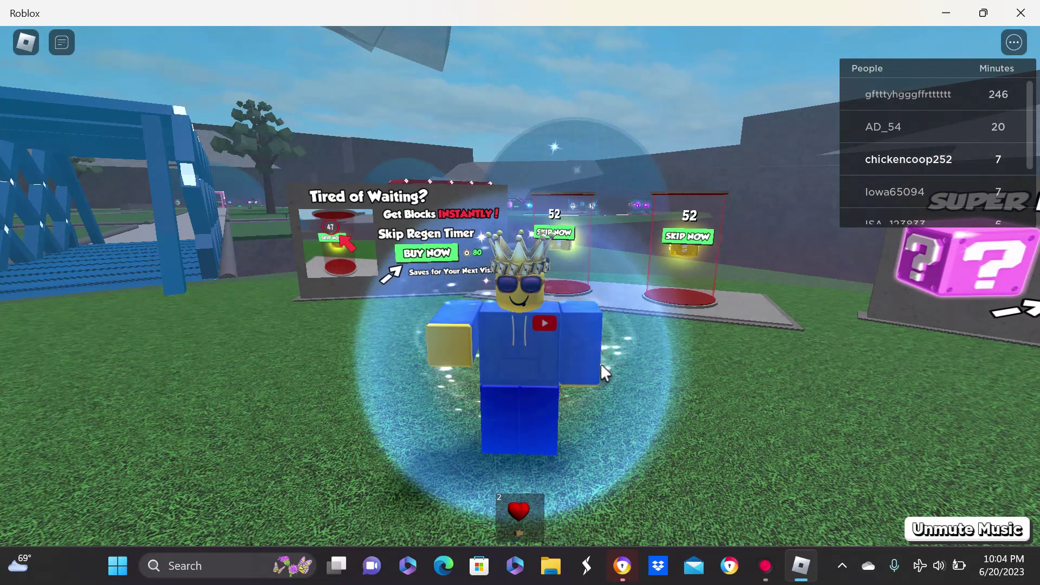
# Place a balloon basket beside the avatar, climb in, then switch to the sword.
pyautogui.click(566, 515)
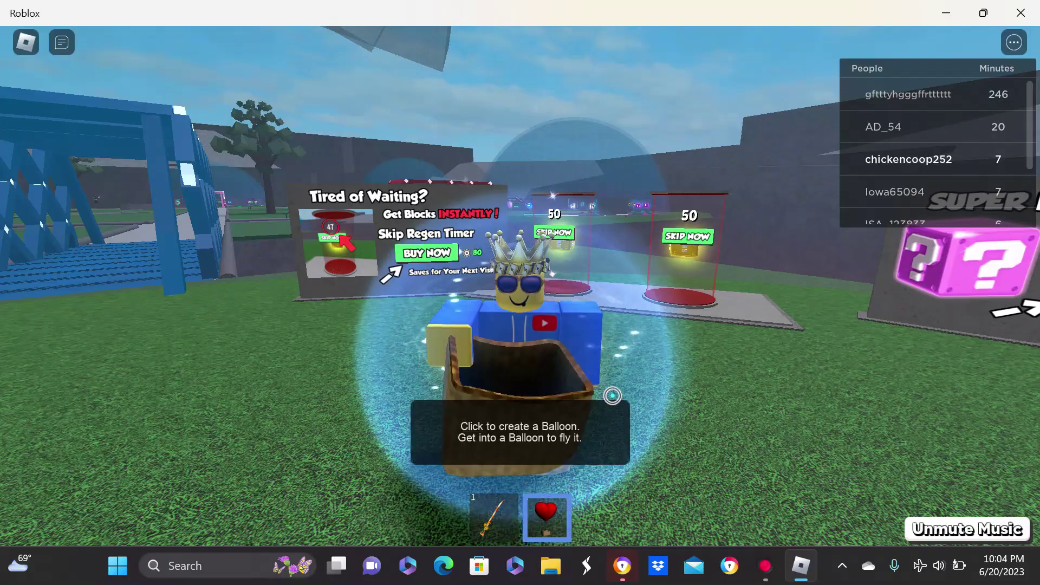
pyautogui.click(615, 414)
pyautogui.press('d')
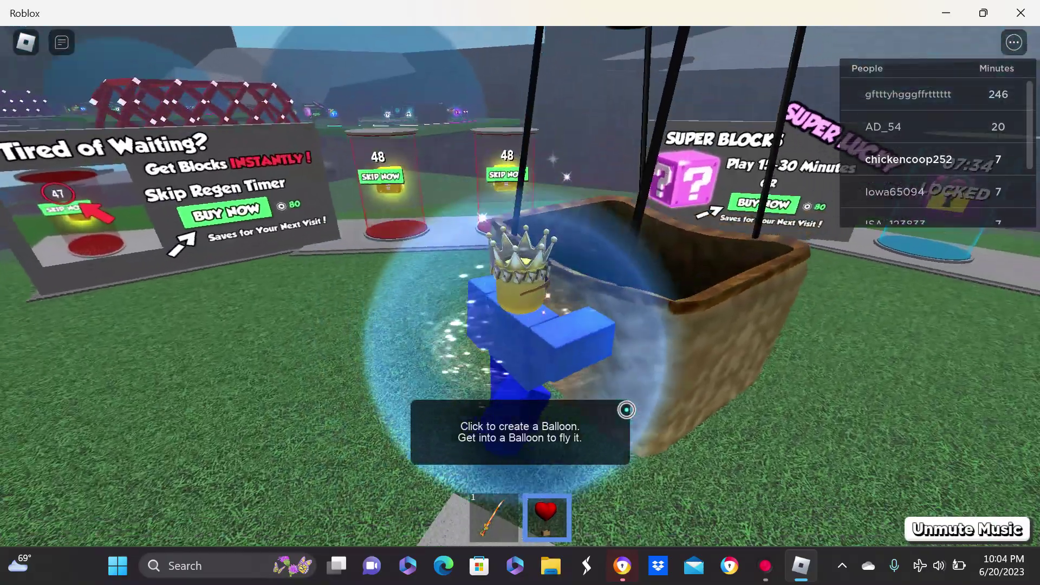
pyautogui.press('d')
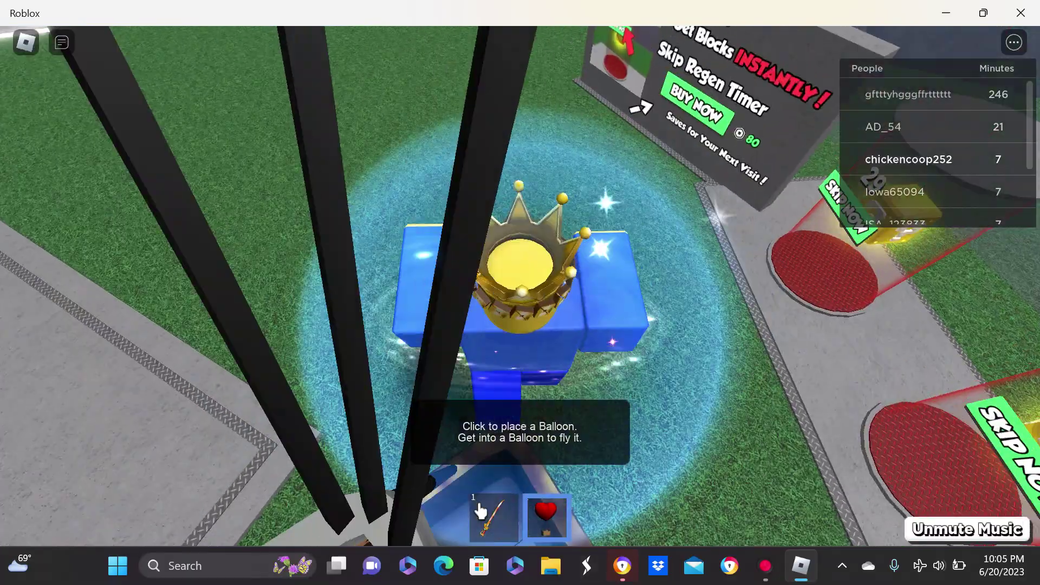
pyautogui.click(480, 510)
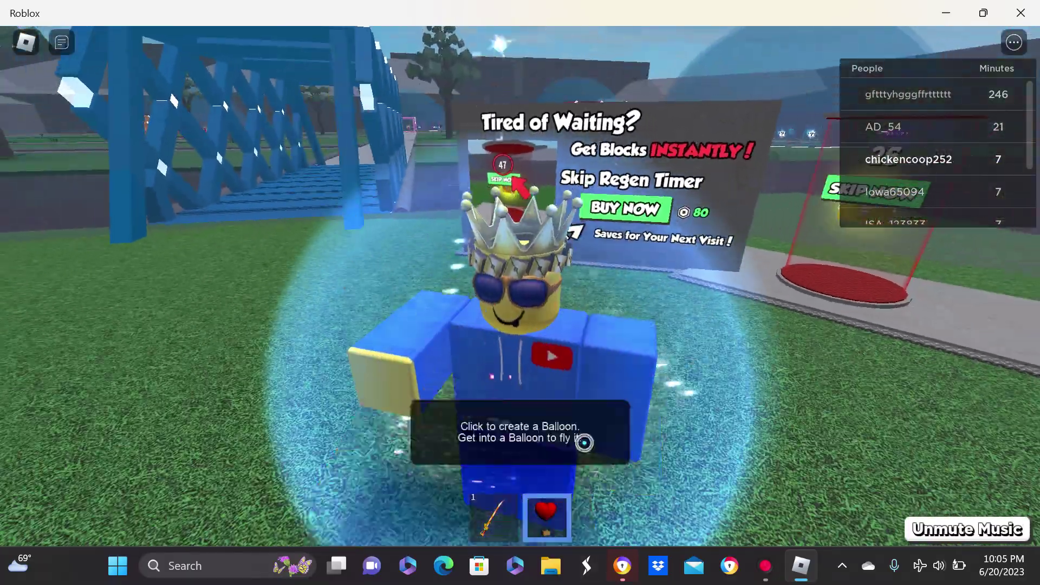
# Carry the sword over the blue bridge and across the grass toward the mystery-box platform.
pyautogui.press('a')
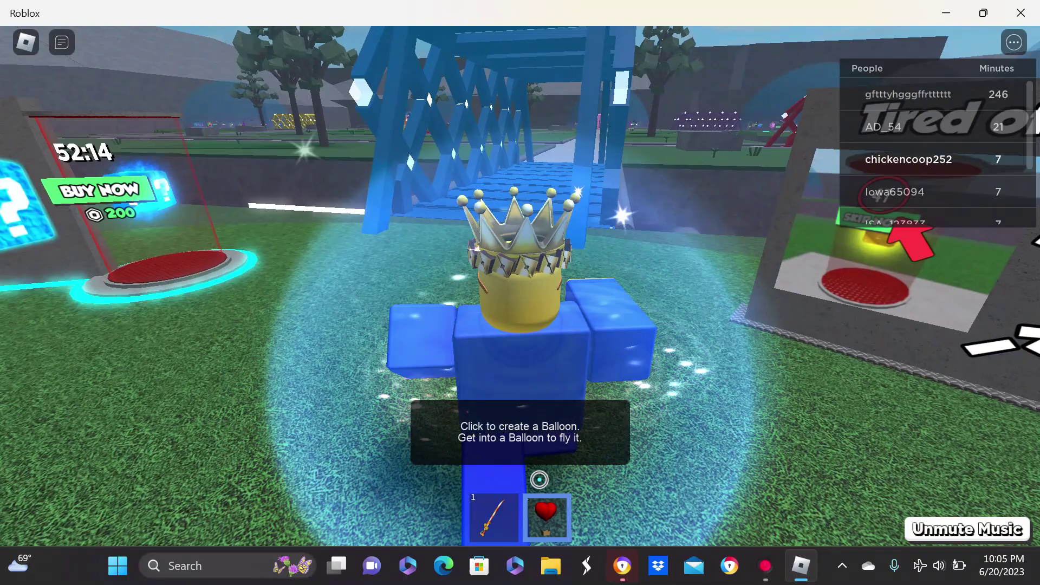
pyautogui.press('1')
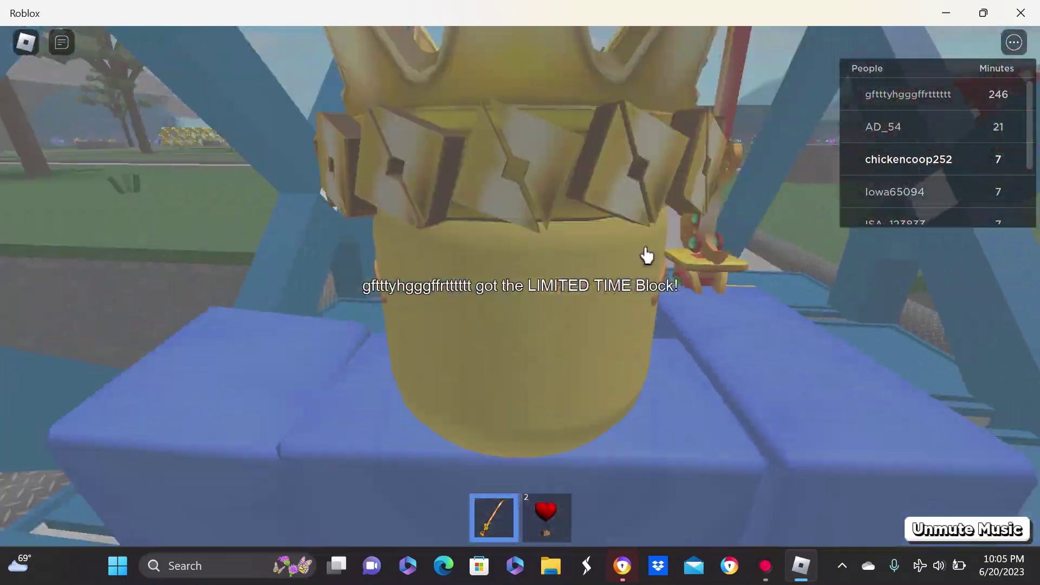
pyautogui.scroll(-5, 642, 255)
pyautogui.press('w')
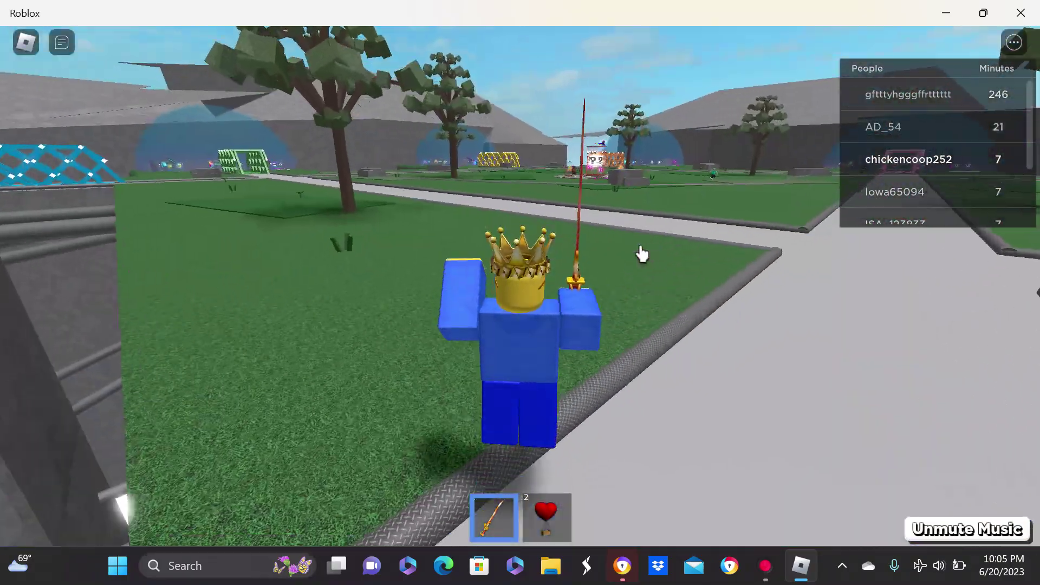
pyautogui.press('w')
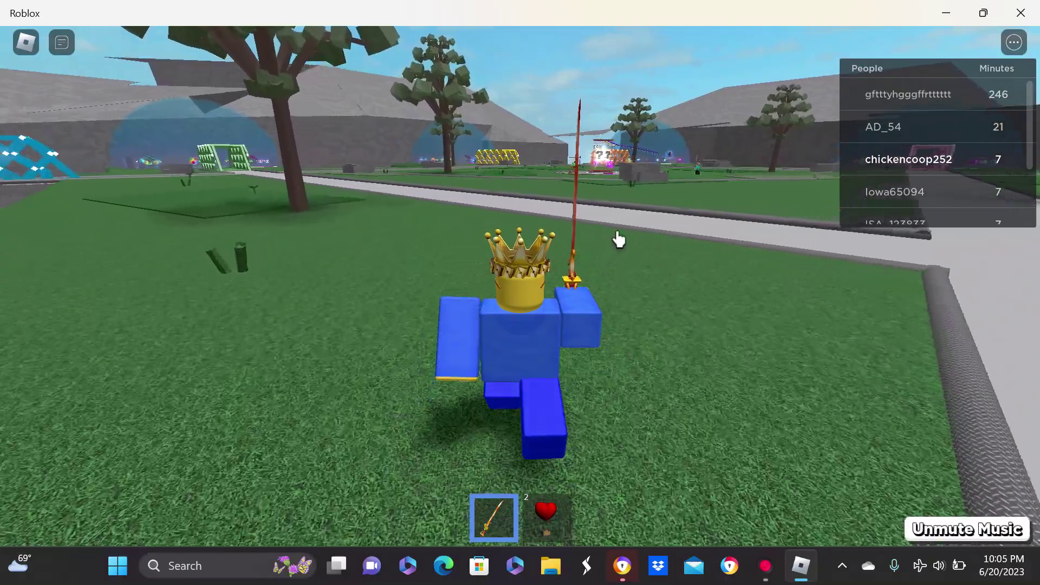
pyautogui.press('w')
pyautogui.press('w')
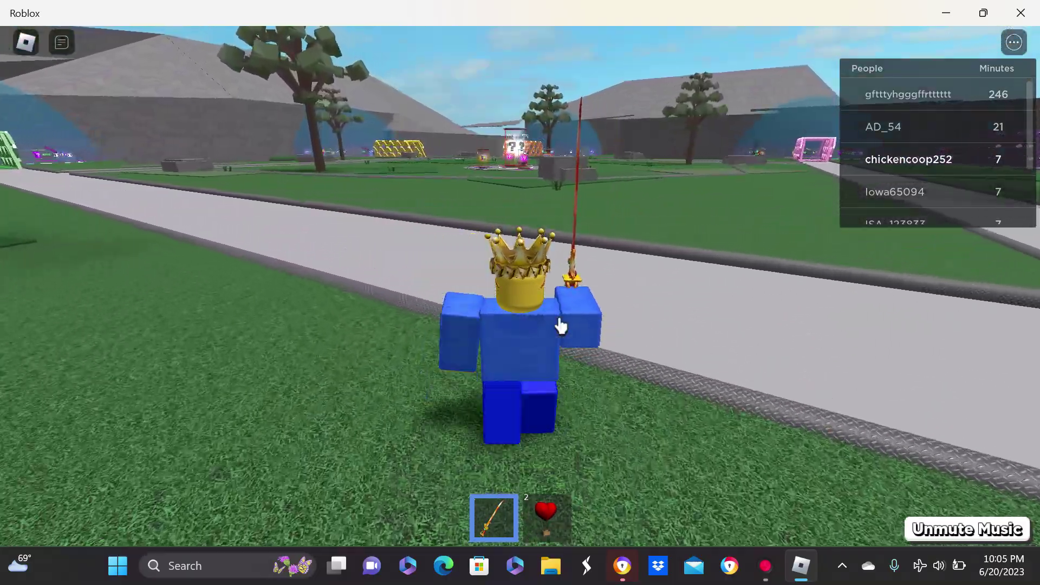
pyautogui.press('w')
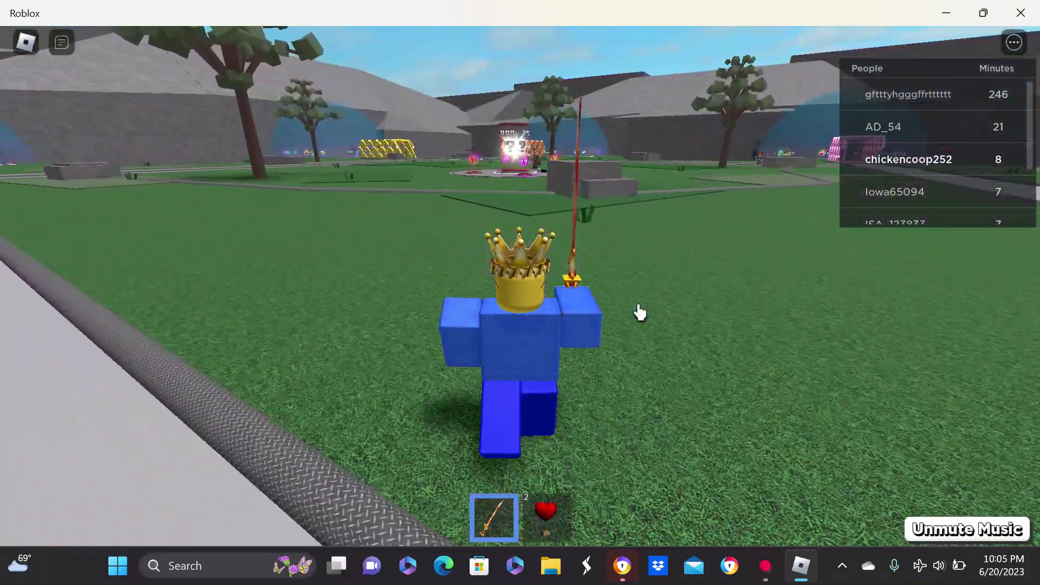
pyautogui.press('w')
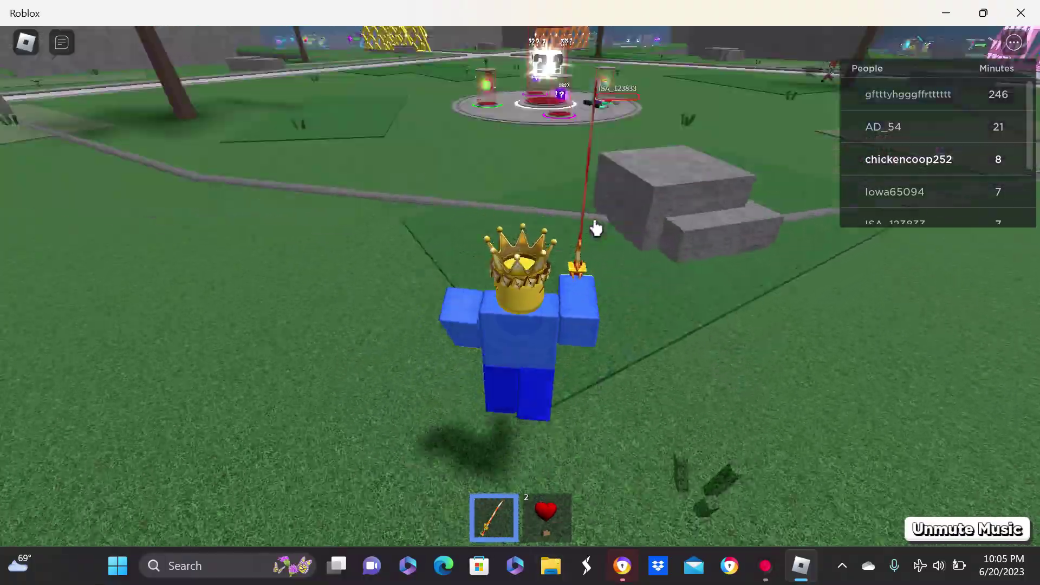
pyautogui.press('w')
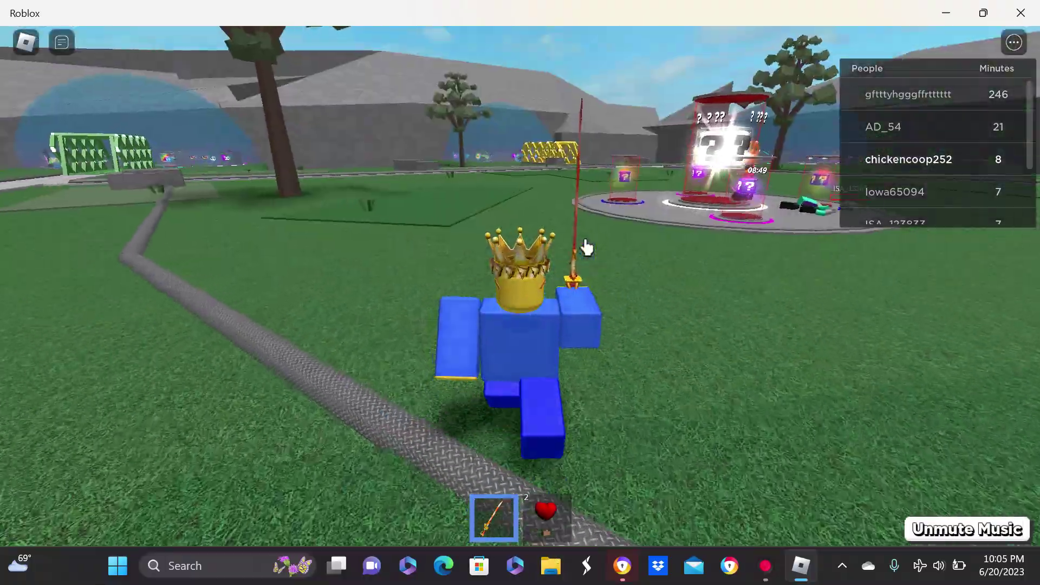
pyautogui.press('w')
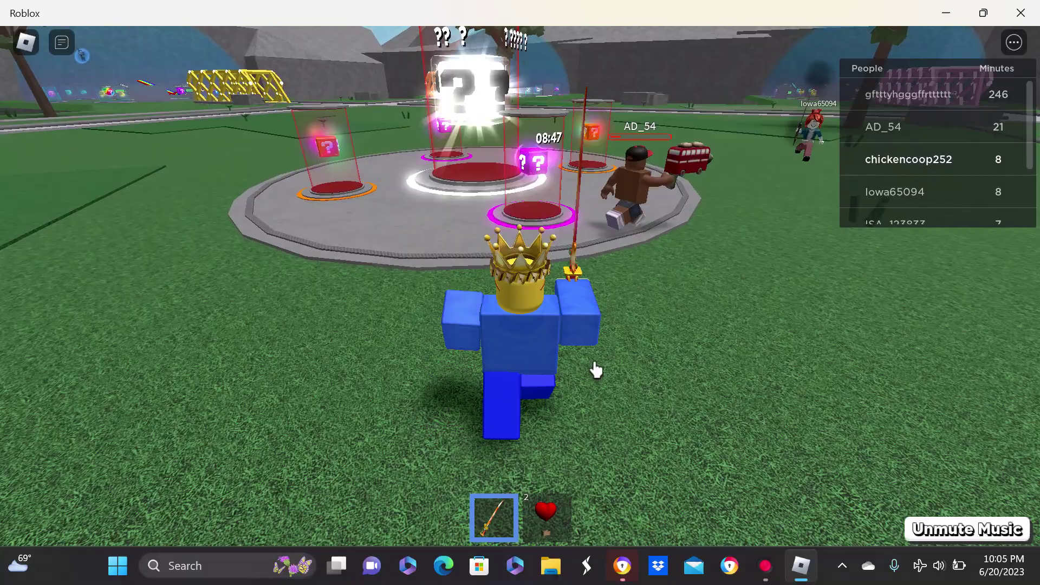
pyautogui.press('w')
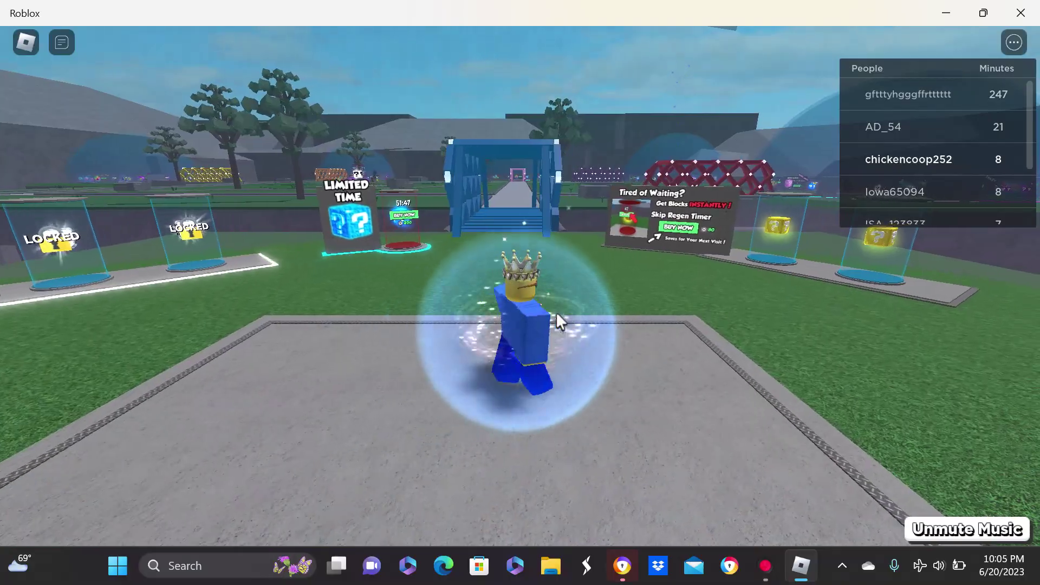
# Collect two yellow lucky blocks and open one to activate the speed boost boots.
pyautogui.press('w')
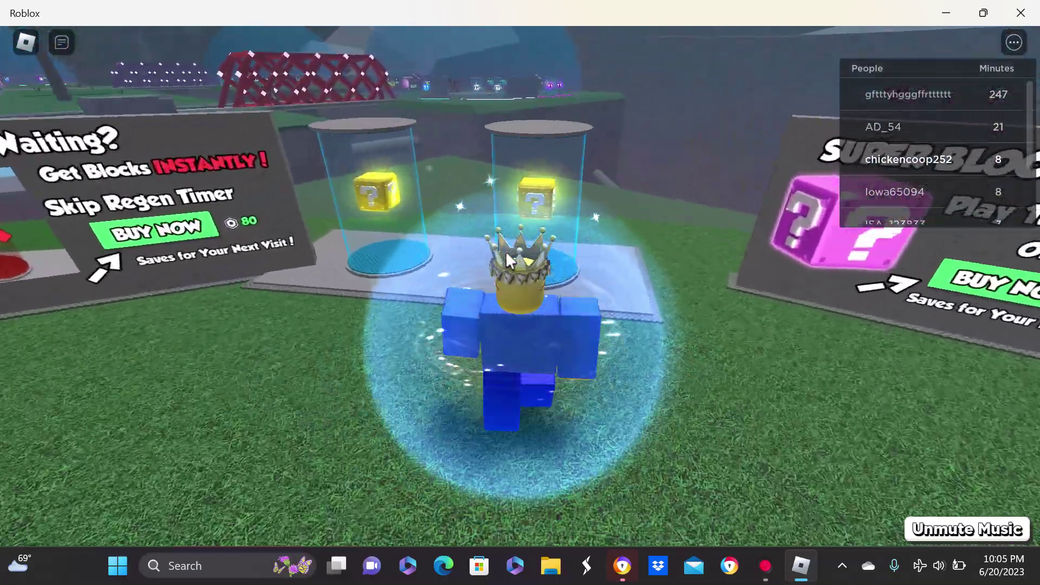
pyautogui.press('w')
pyautogui.press('a')
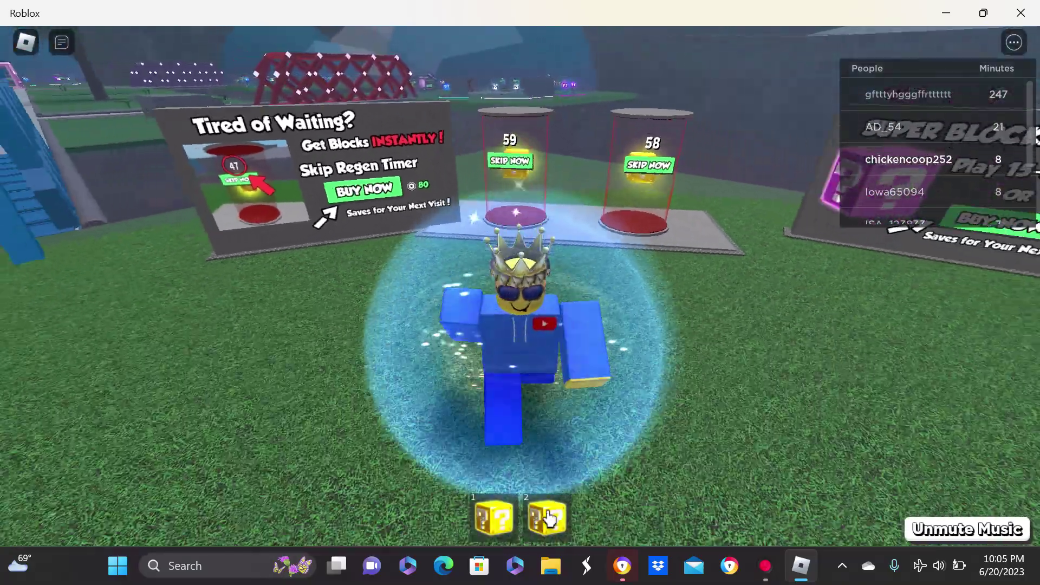
pyautogui.click(548, 518)
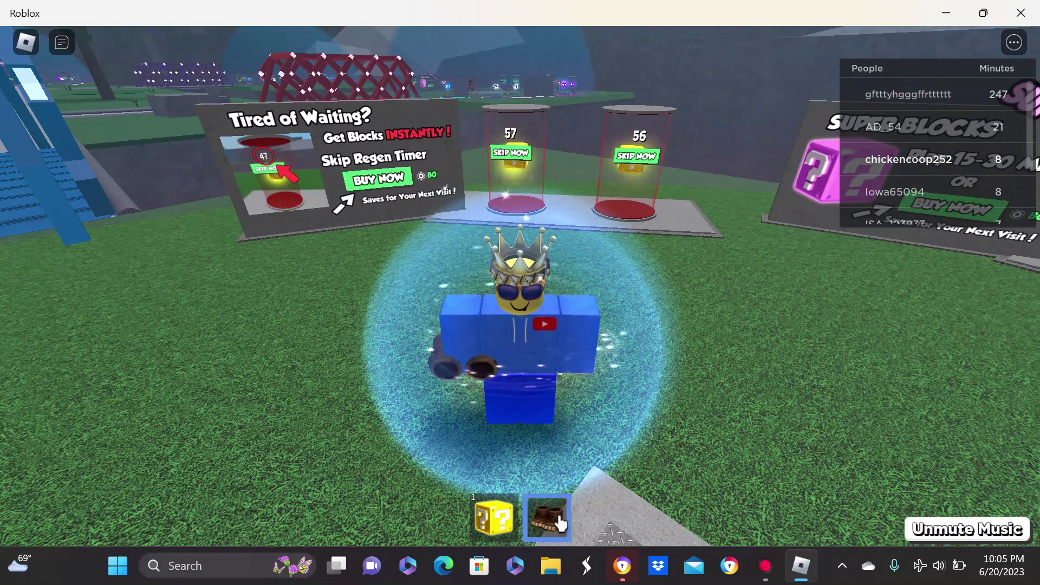
pyautogui.click(562, 392)
# Open the other lucky block for a rocket launcher, then swap back to the speed boots.
pyautogui.press('1')
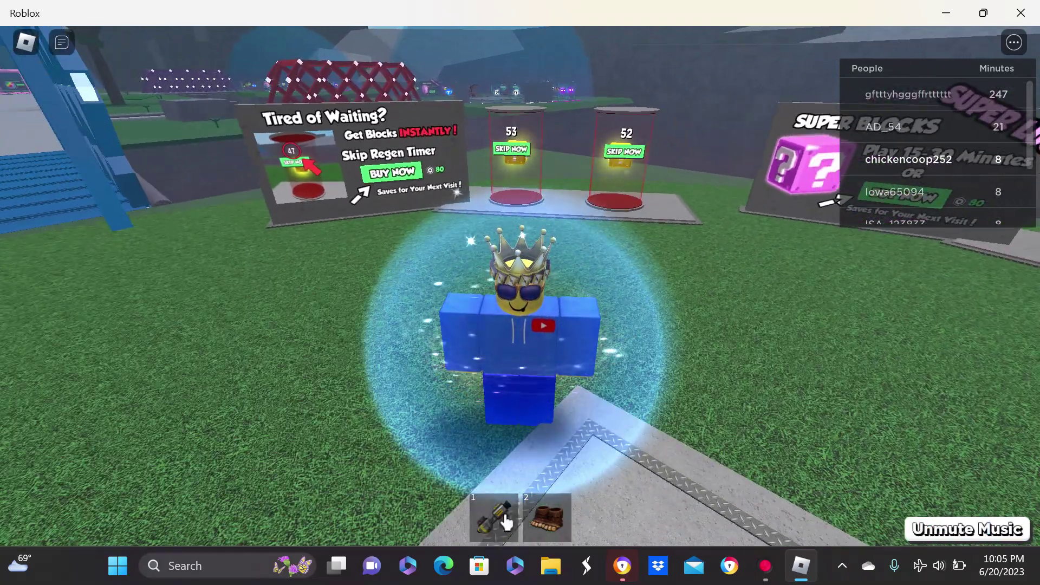
pyautogui.click(503, 519)
pyautogui.press('a')
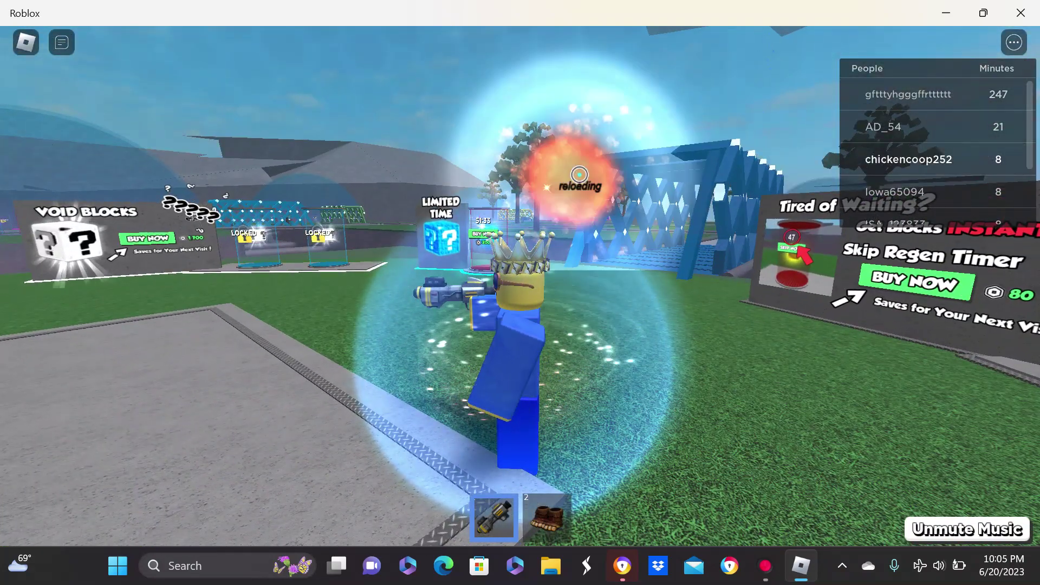
pyautogui.press('2')
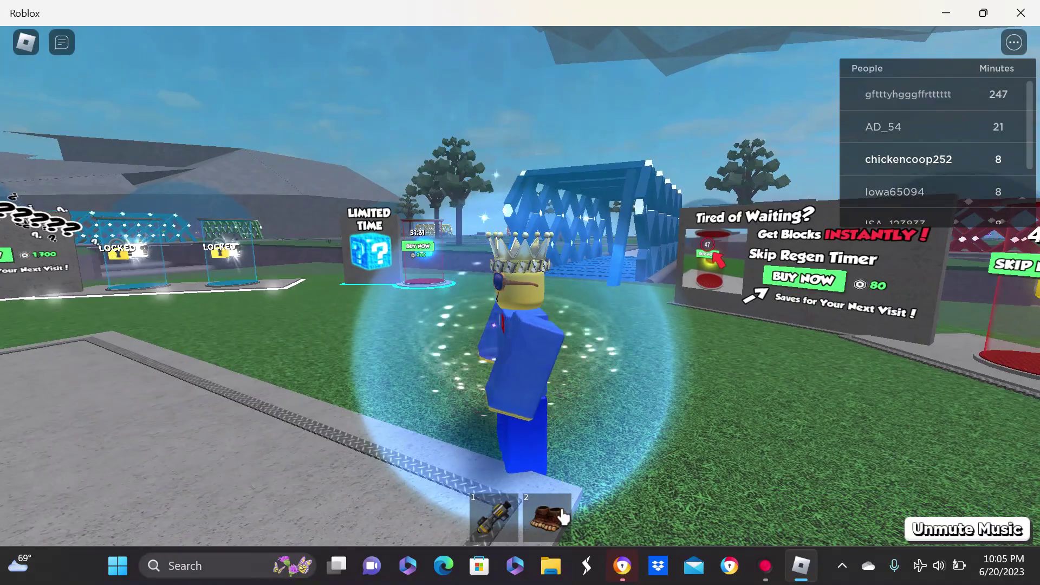
# Cross the blue bridge with the rocket launcher and fire a rocket at a player down the path.
pyautogui.press('w')
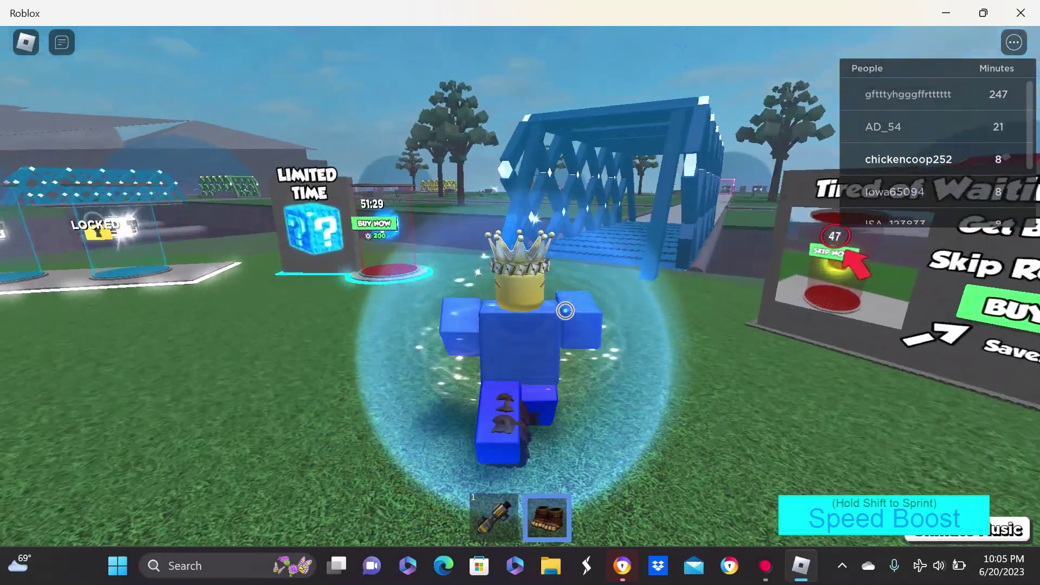
pyautogui.press('w')
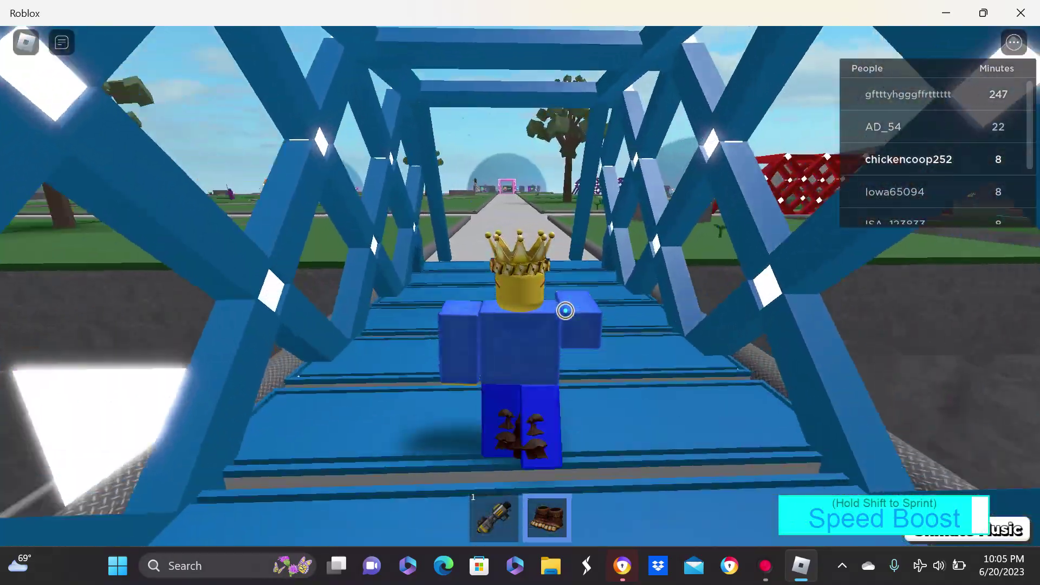
pyautogui.press('w')
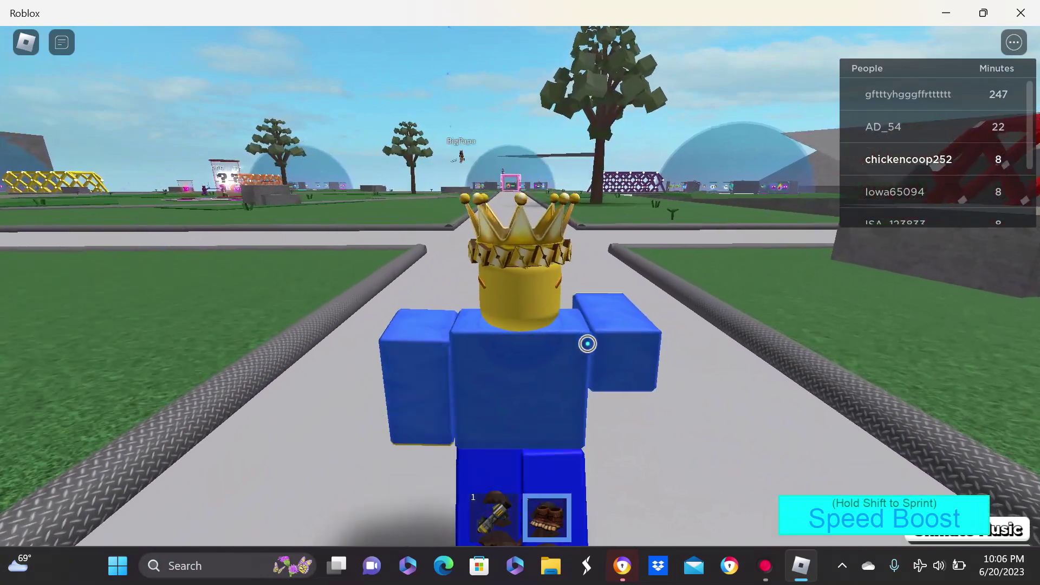
pyautogui.press('1')
pyautogui.press('s')
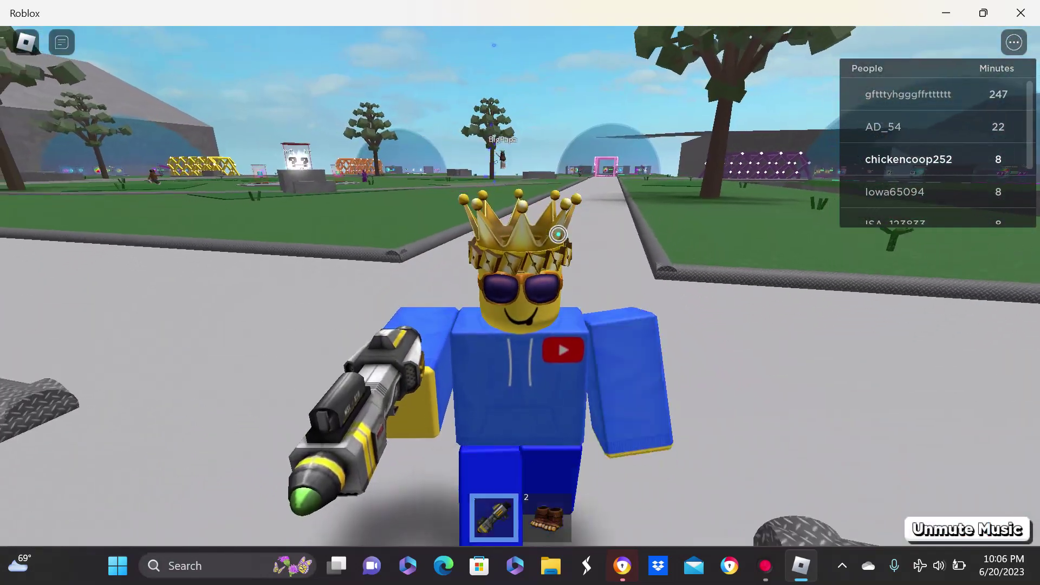
pyautogui.press('w')
pyautogui.click(715, 190)
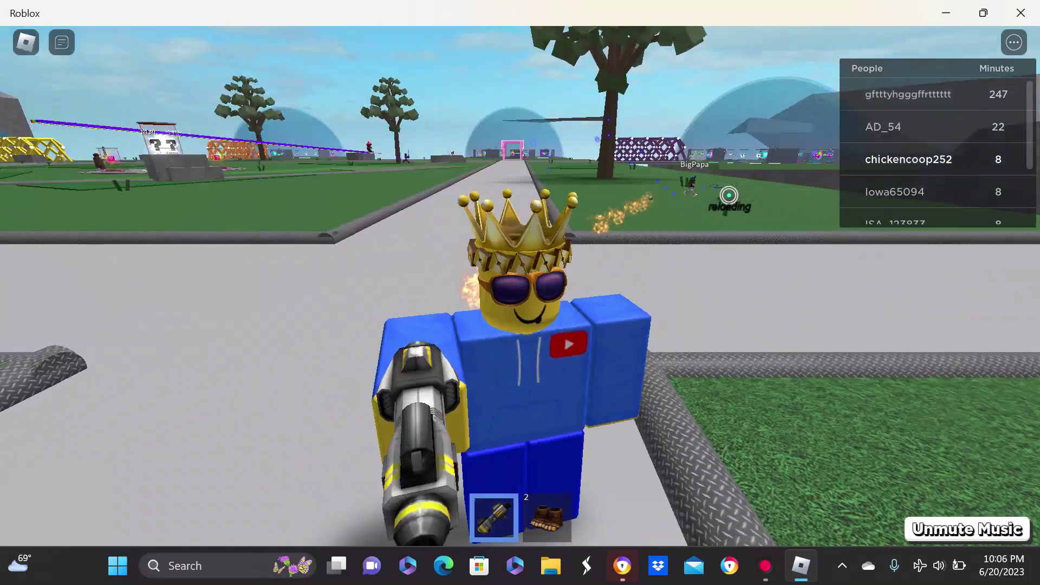
pyautogui.press('w')
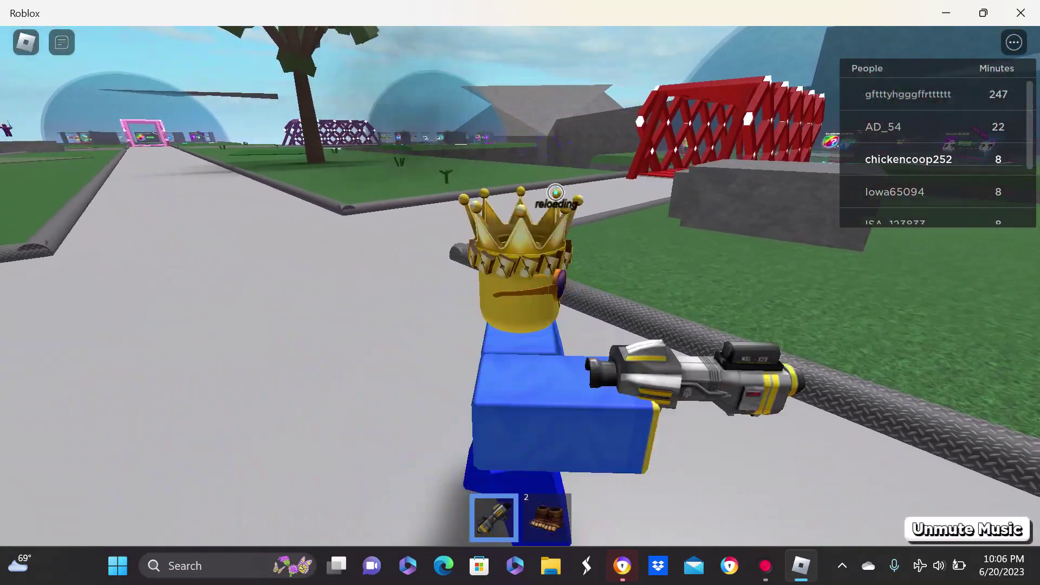
# Walk off the path across the grass onto the question-mark pedestal platform.
pyautogui.press('w')
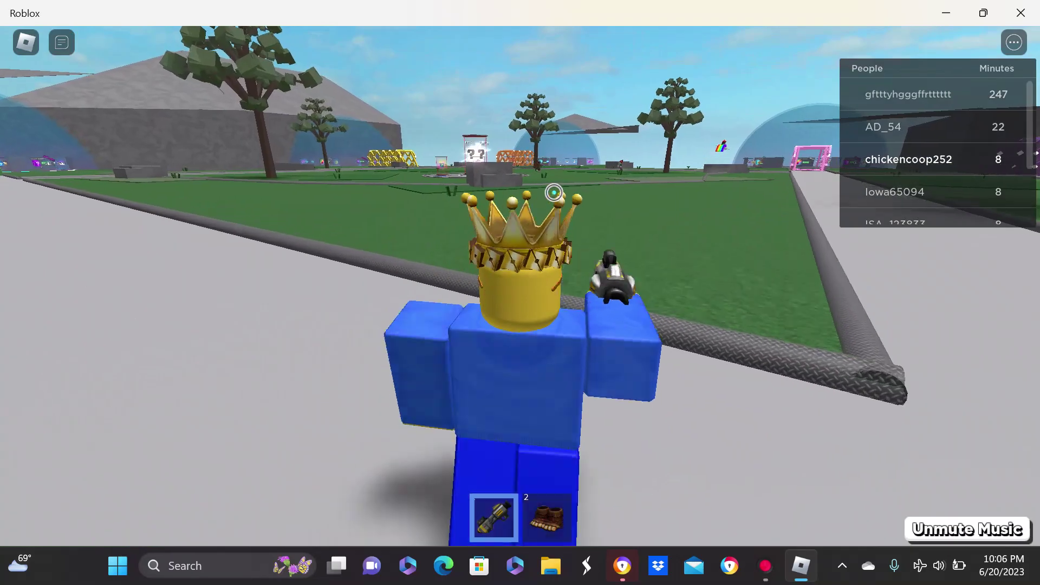
pyautogui.press('w')
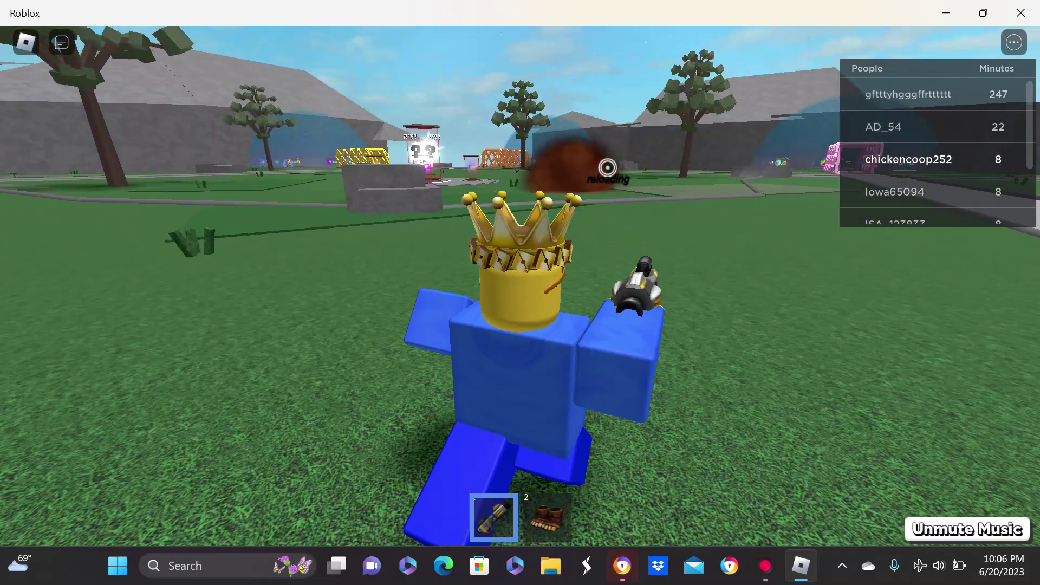
pyautogui.press('w')
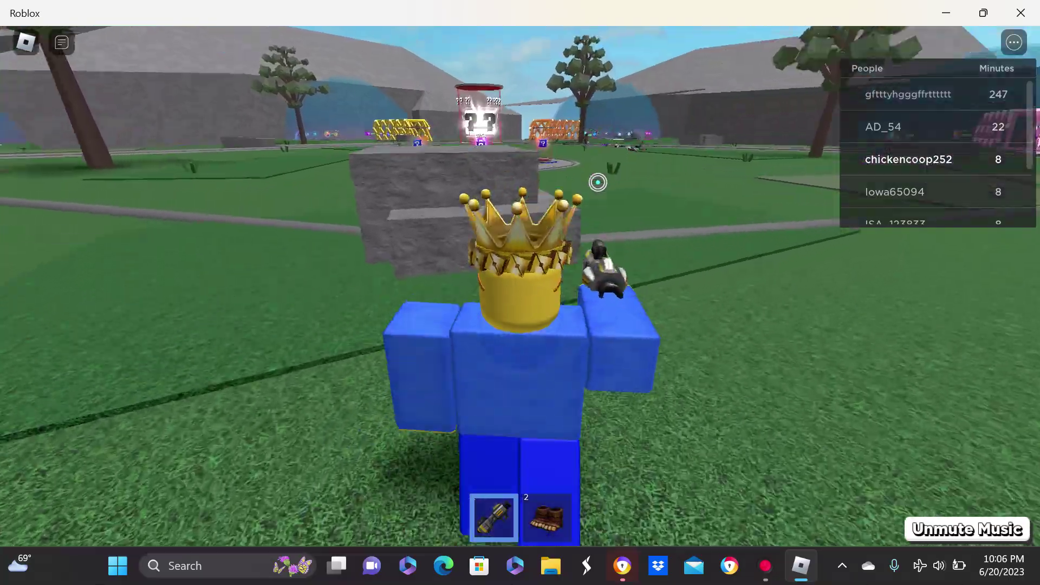
pyautogui.press('w')
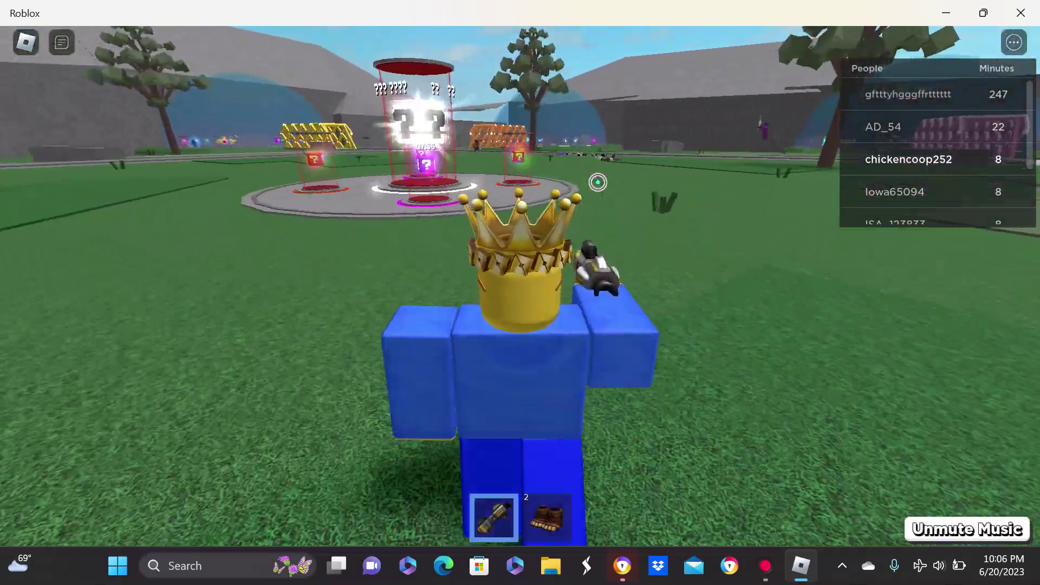
pyautogui.press('w')
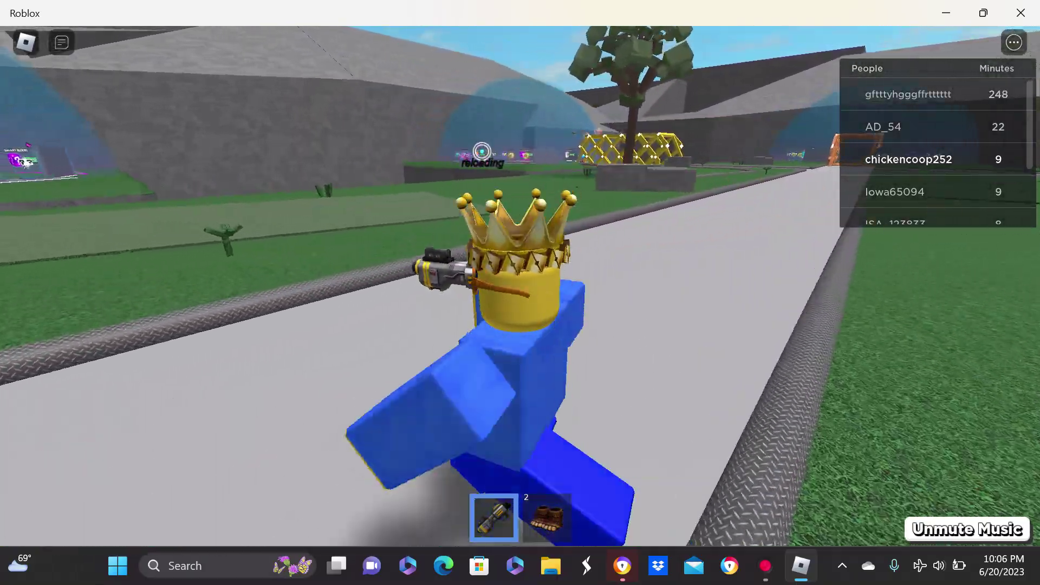
# Circle past the tree and return to move among the mystery-box pedestals.
pyautogui.press('s')
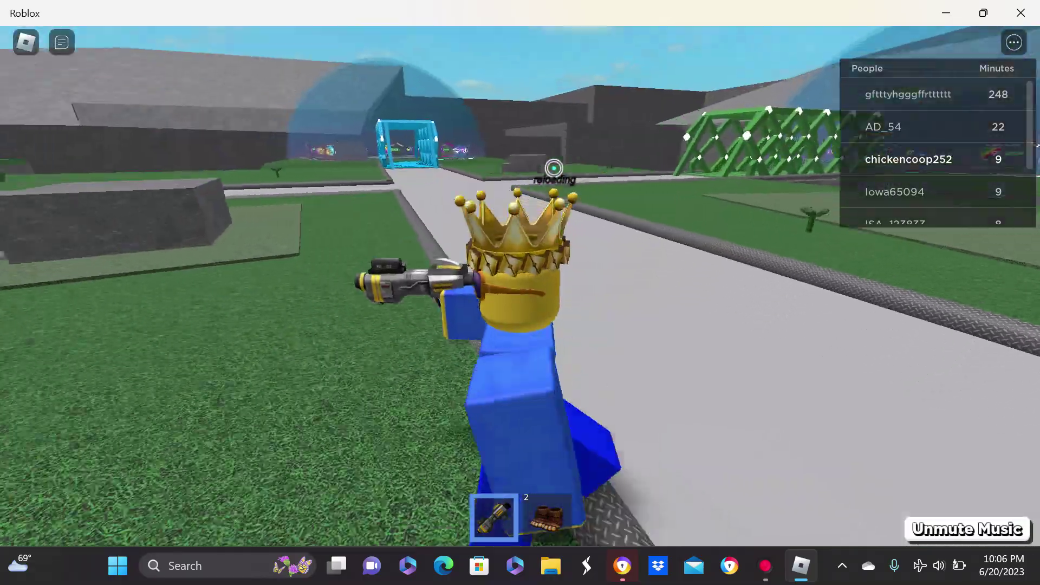
pyautogui.press('w')
pyautogui.press('w')
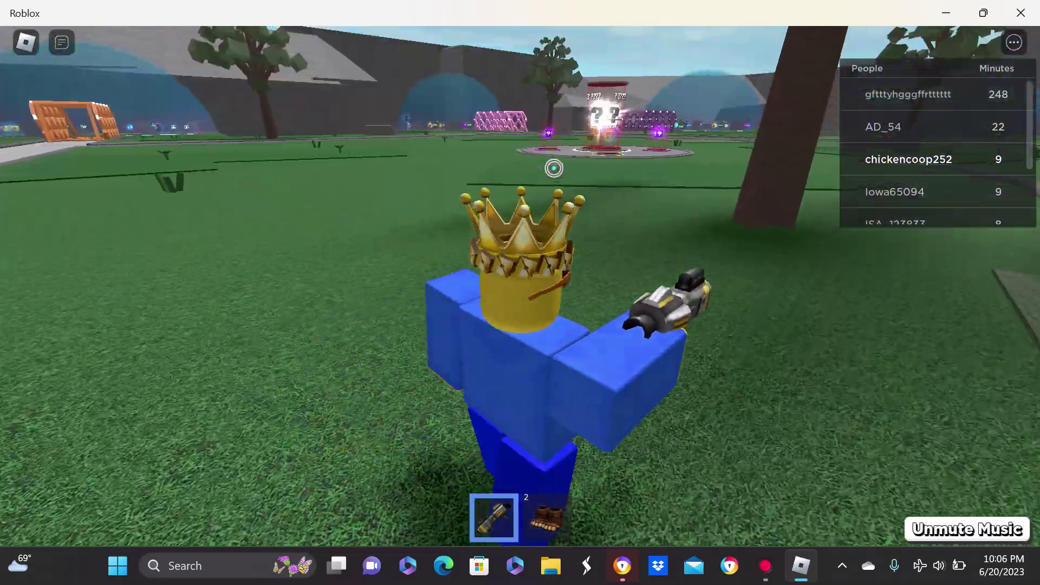
pyautogui.press('w')
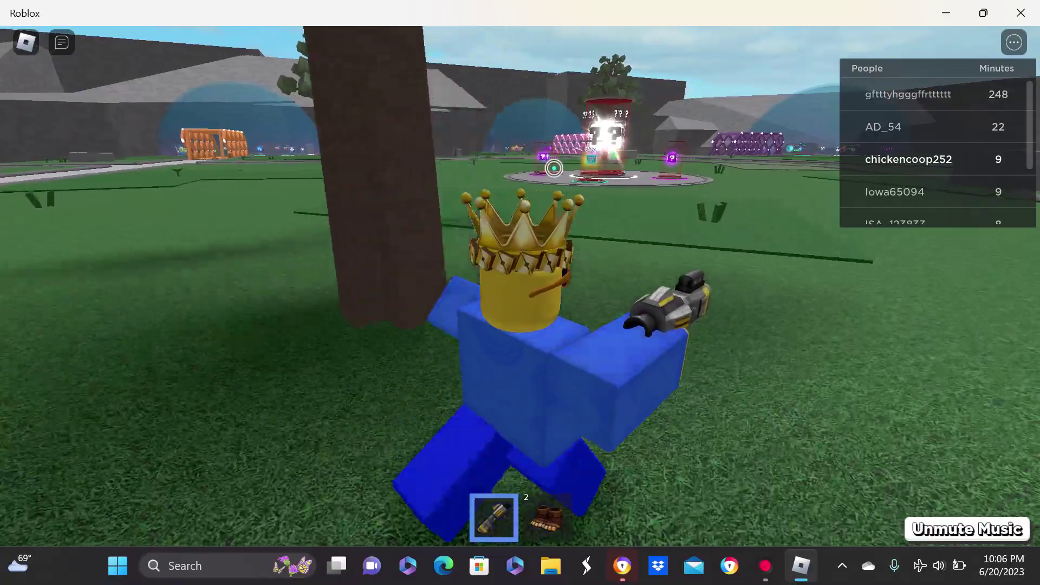
pyautogui.press('w')
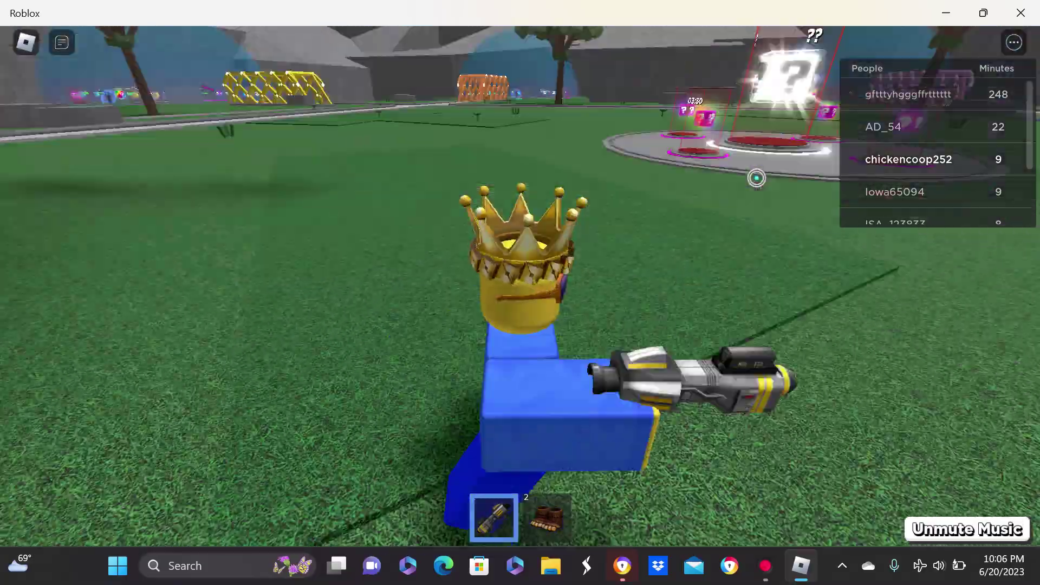
pyautogui.press('w')
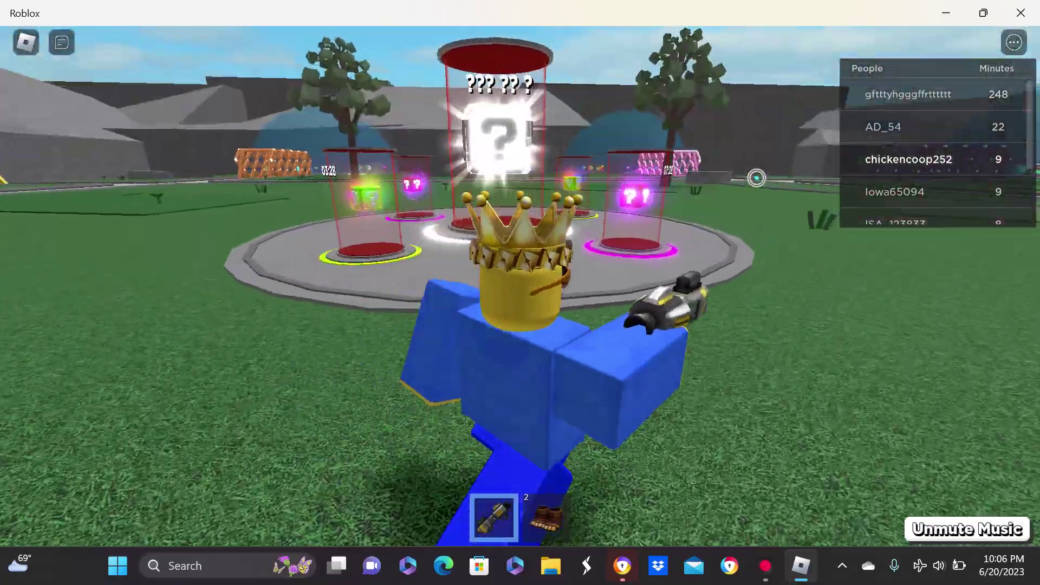
pyautogui.press('w')
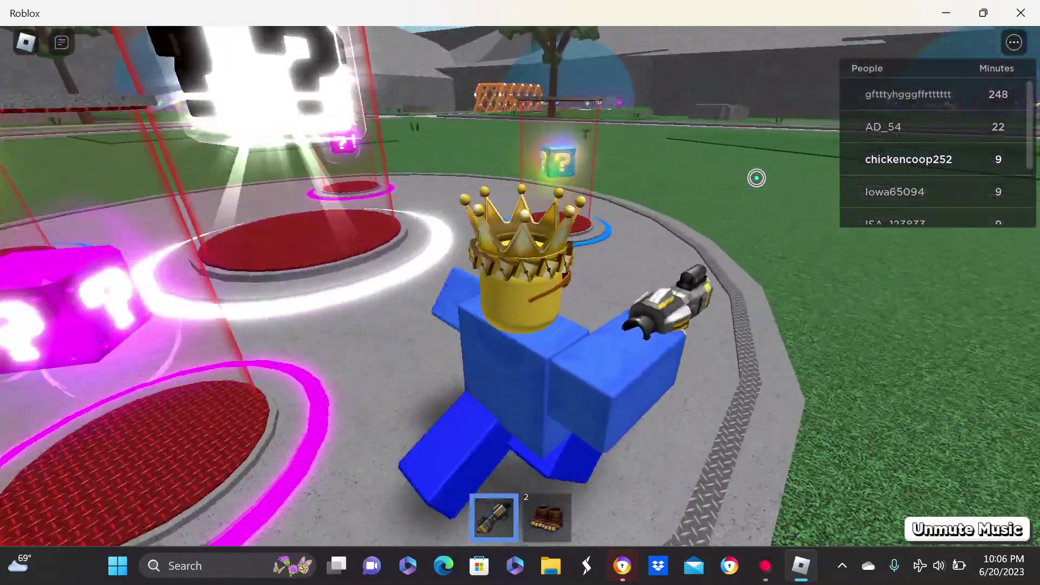
pyautogui.press('w')
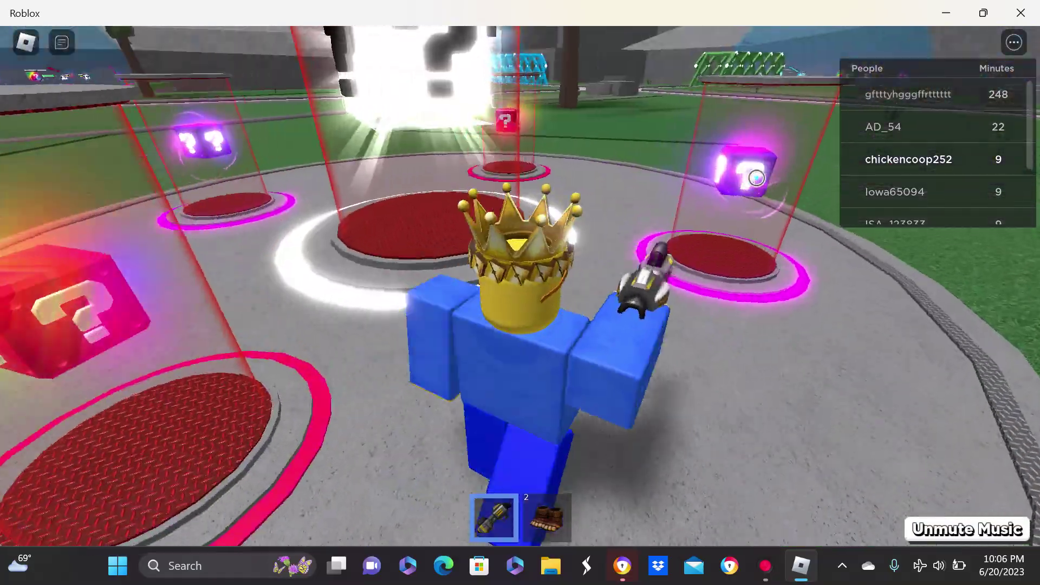
pyautogui.press('w')
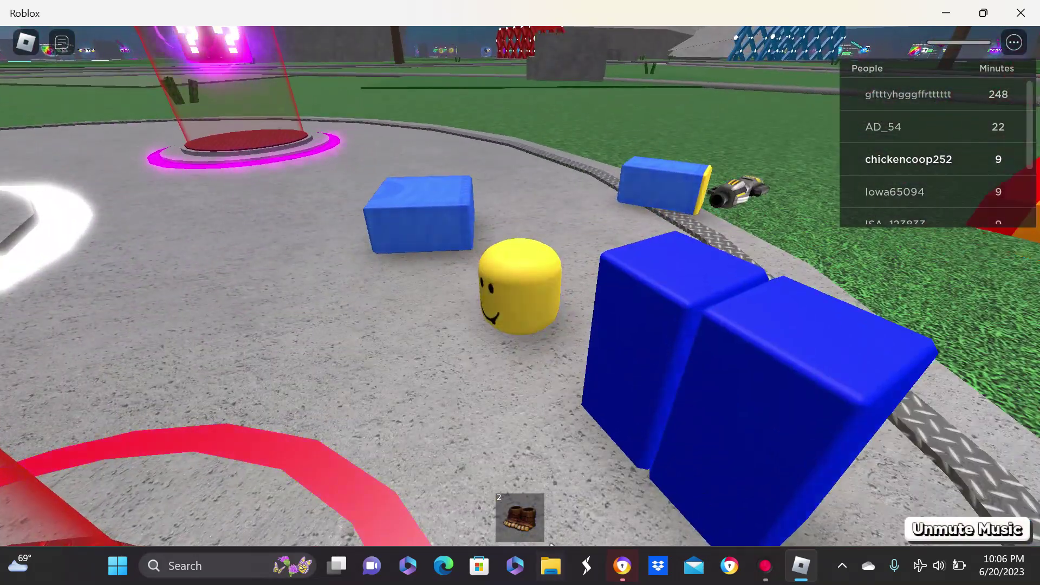
pyautogui.scroll(-5, 788, 187)
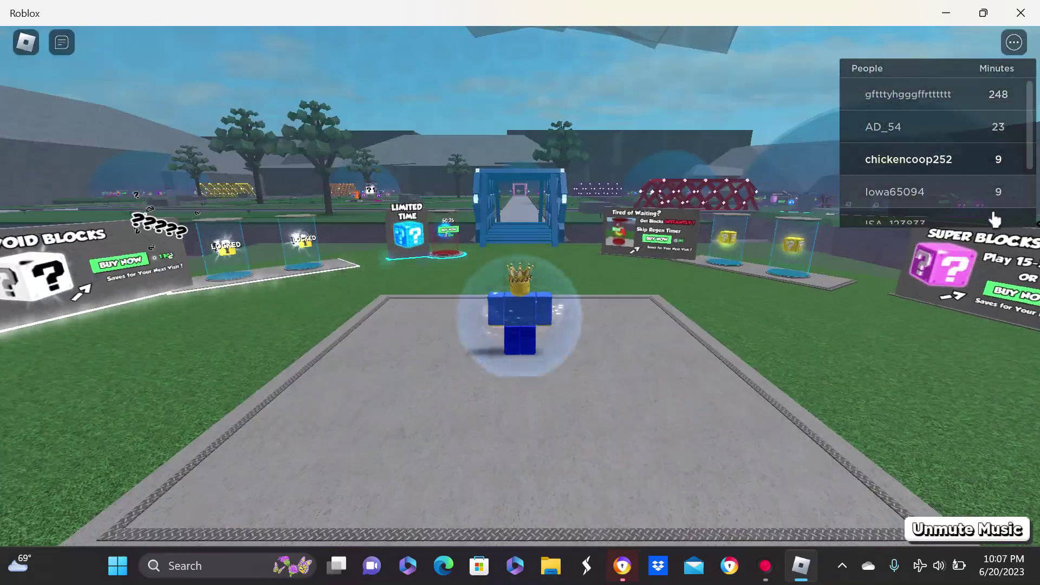
# Walk off the spawn pad into the pedestals to pick up two yellow blocks.
pyautogui.press('w')
pyautogui.scroll(3, 919, 306)
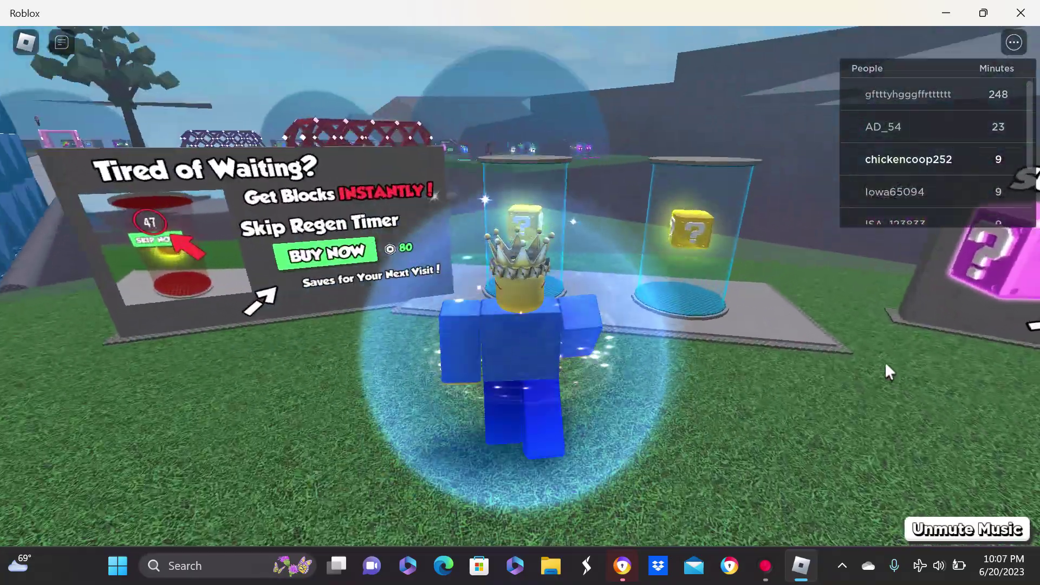
pyautogui.press('s')
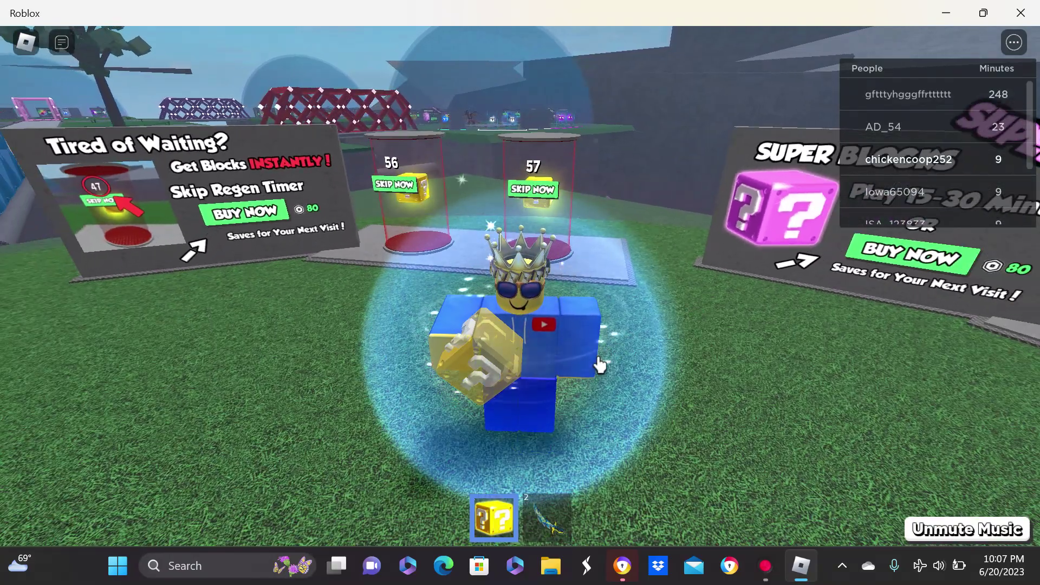
pyautogui.press('a')
# Open a lucky block, equip the new item, and walk onto the blue bridge.
pyautogui.click(498, 520)
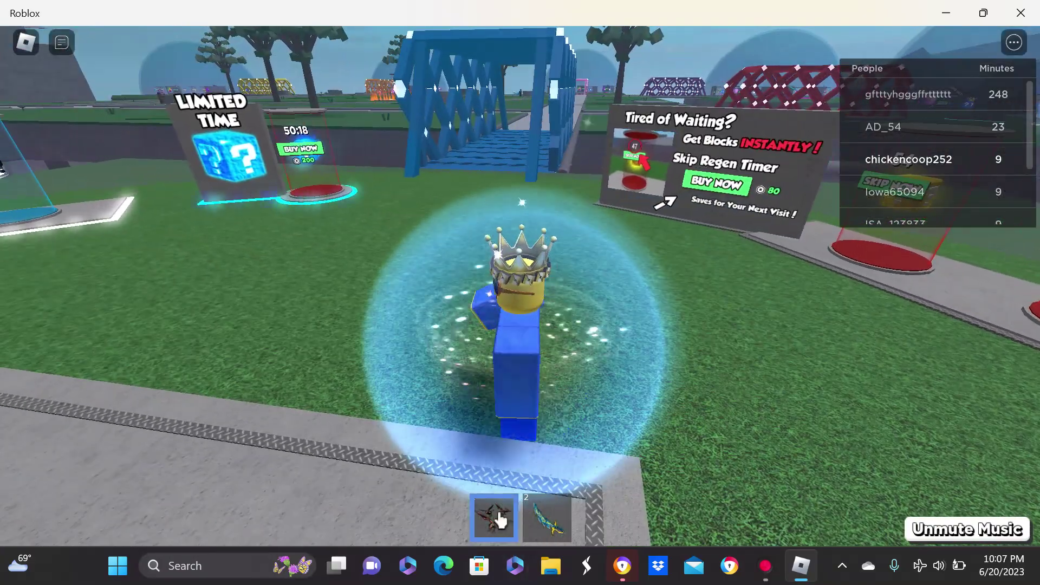
pyautogui.click(497, 512)
pyautogui.press('s')
pyautogui.press('w')
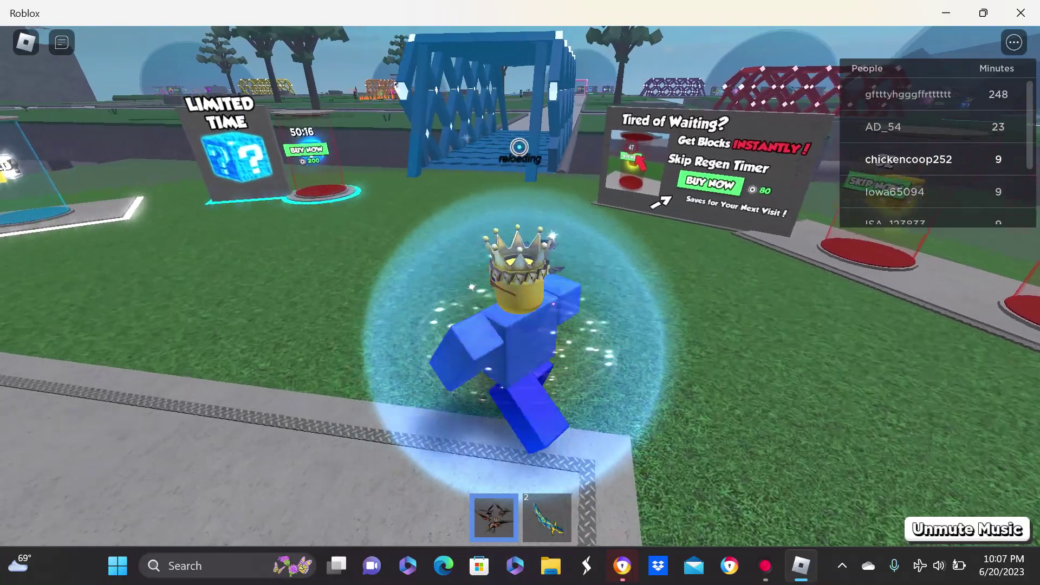
pyautogui.press('w')
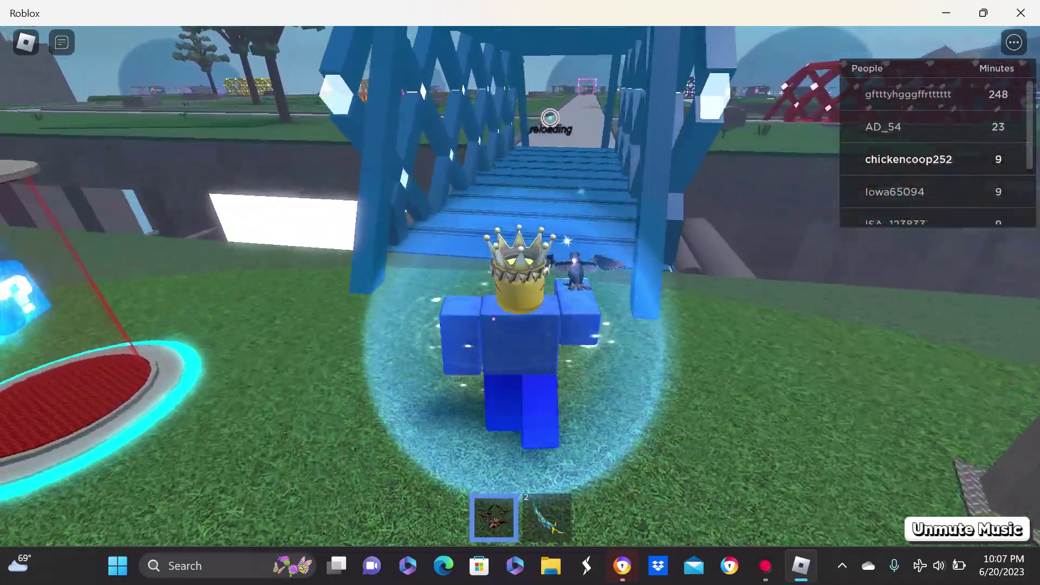
pyautogui.press('w')
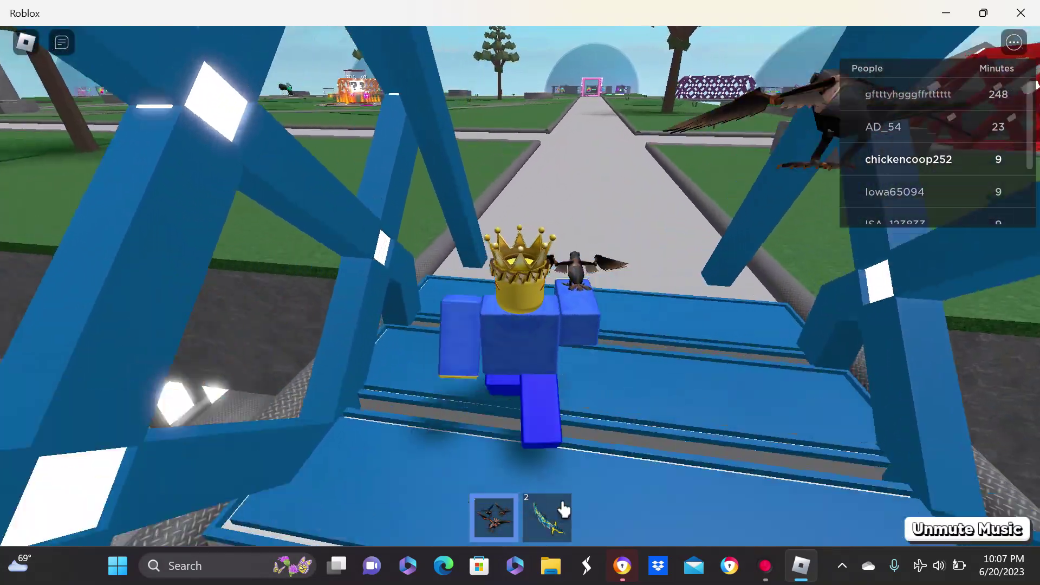
# Hold the staff and run off the bridge alongside the long grey path.
pyautogui.click(563, 510)
pyautogui.press('w')
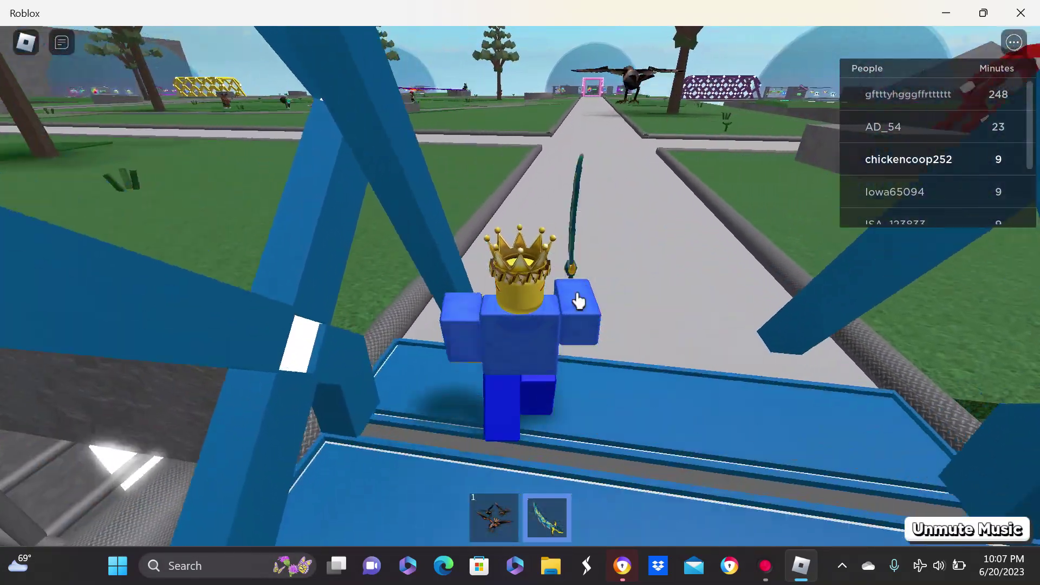
pyautogui.press('w')
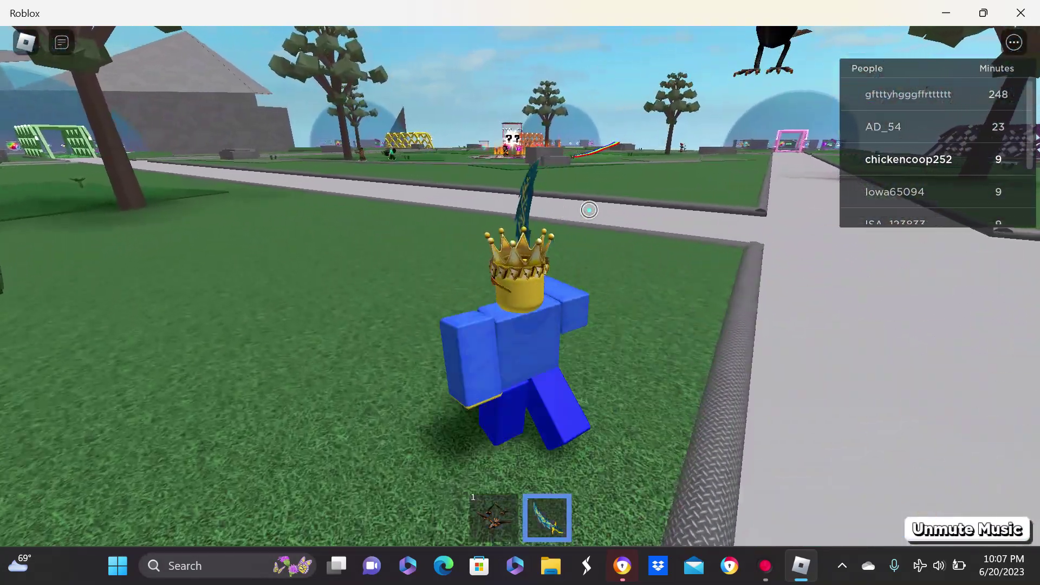
pyautogui.press('w')
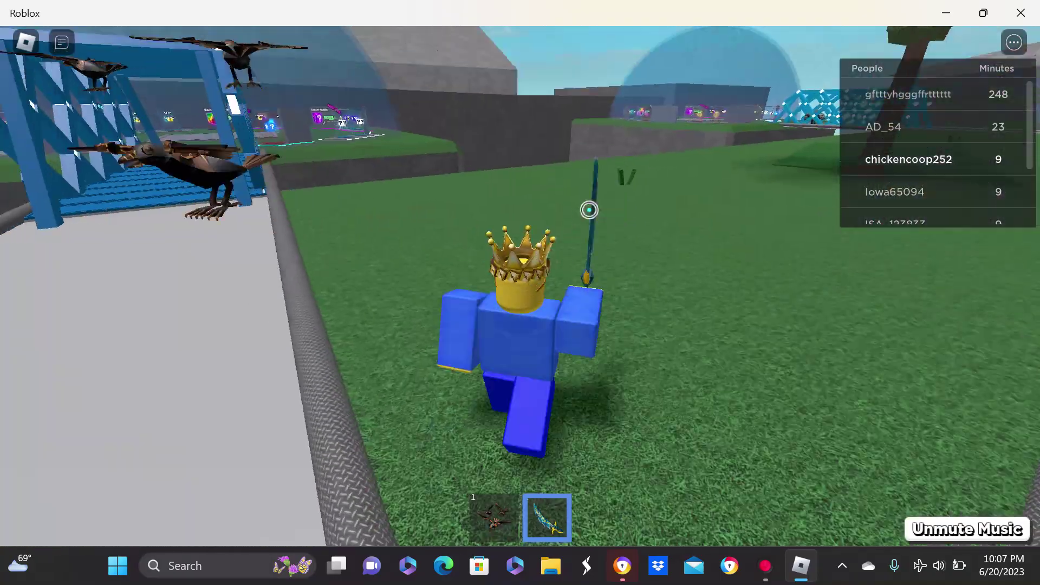
pyautogui.press('w')
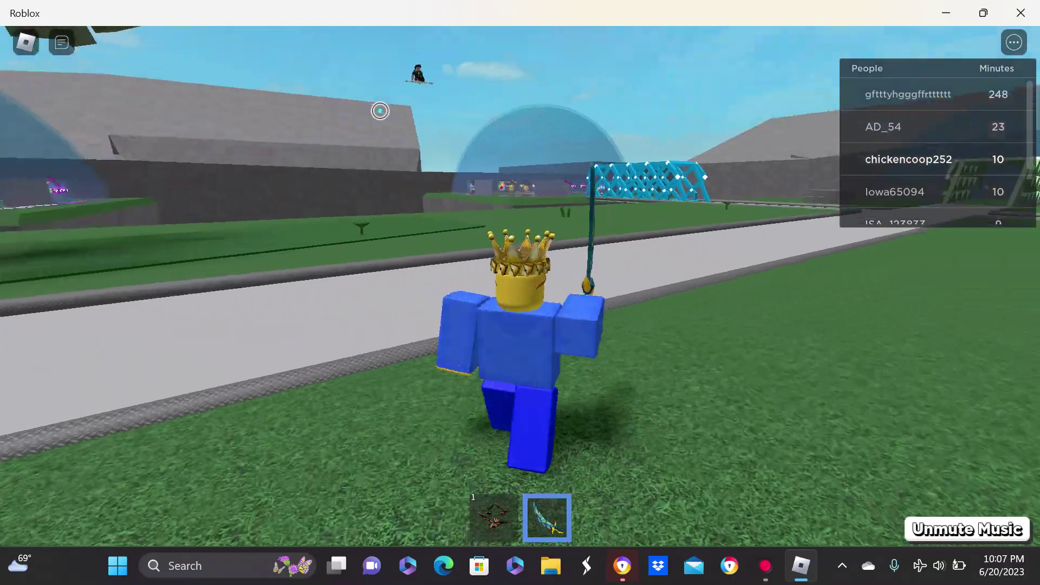
# Head to the central lucky block platform and orbit the camera toward the base marker.
pyautogui.press('d')
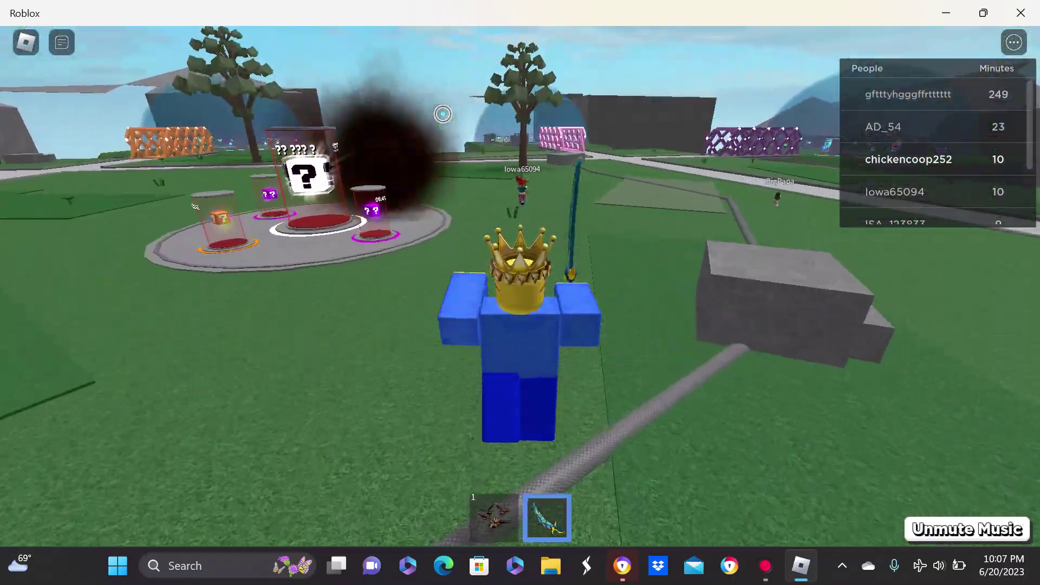
pyautogui.press('w')
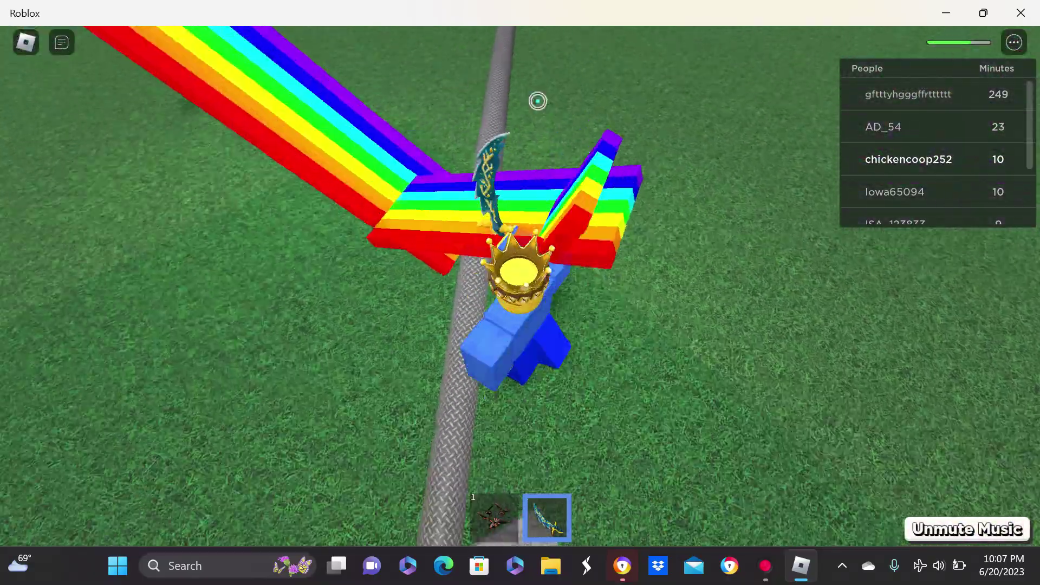
pyautogui.moveTo(538, 101)
pyautogui.mouseDown()
pyautogui.moveTo(539, 55)
pyautogui.moveTo(704, 229)
pyautogui.mouseUp()
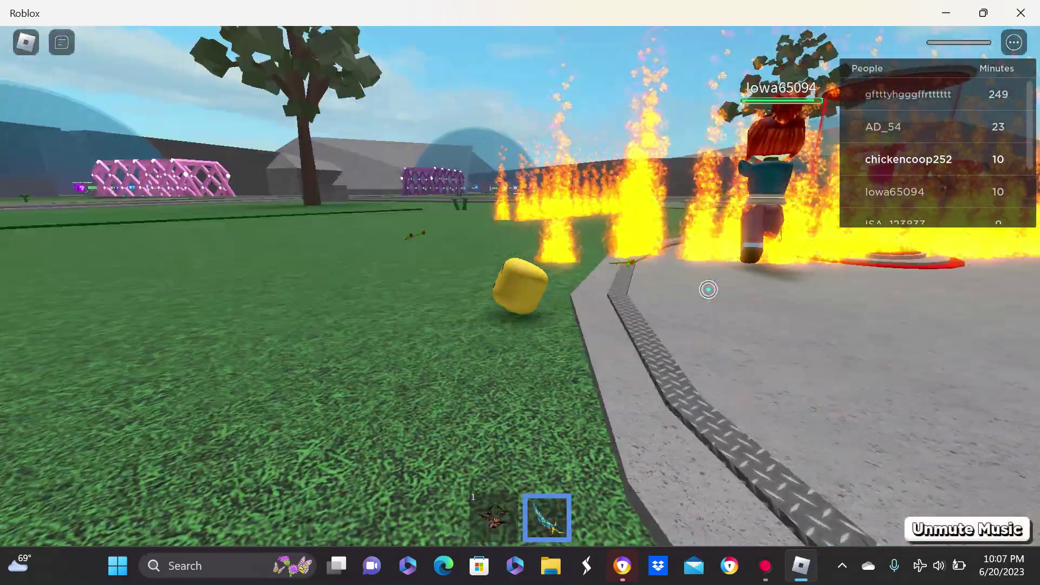
pyautogui.moveTo(708, 289); pyautogui.dragTo(907, 343)
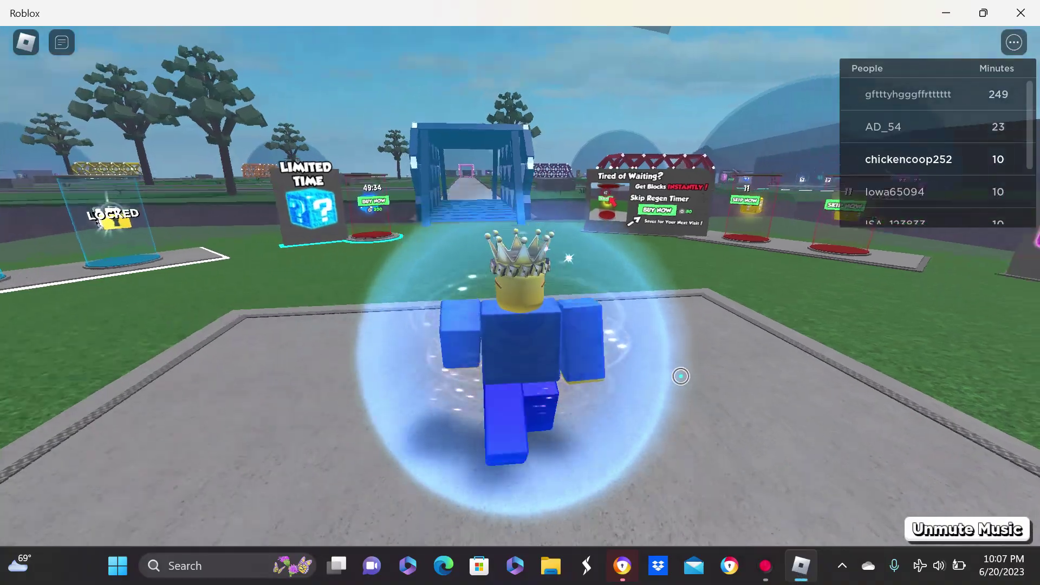
# Run to the Skip Now pods, grab a lucky block from a ready pod, and head toward the bridge.
pyautogui.press('w')
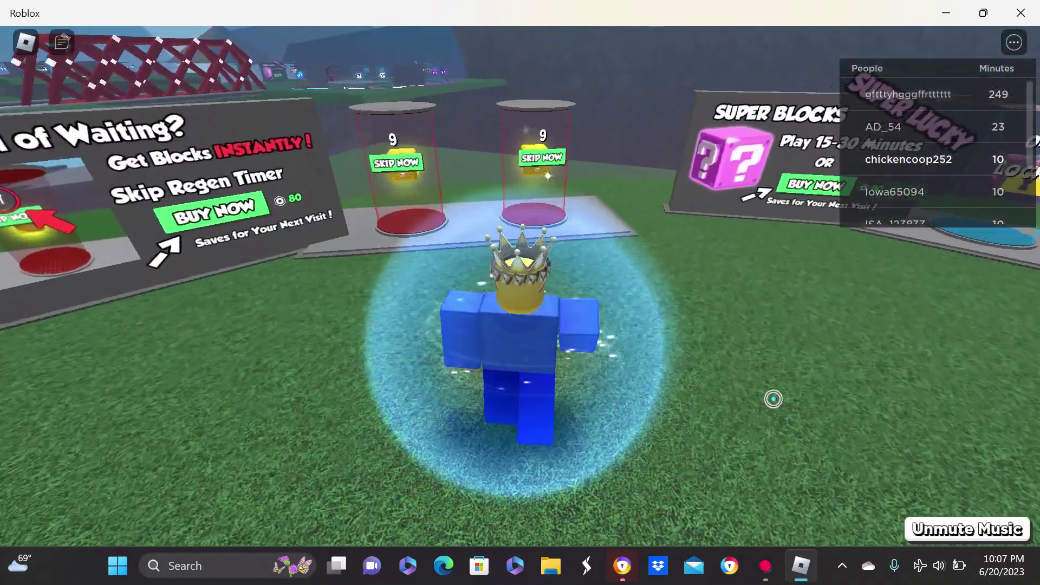
pyautogui.press('s')
pyautogui.scroll(3, 642, 325)
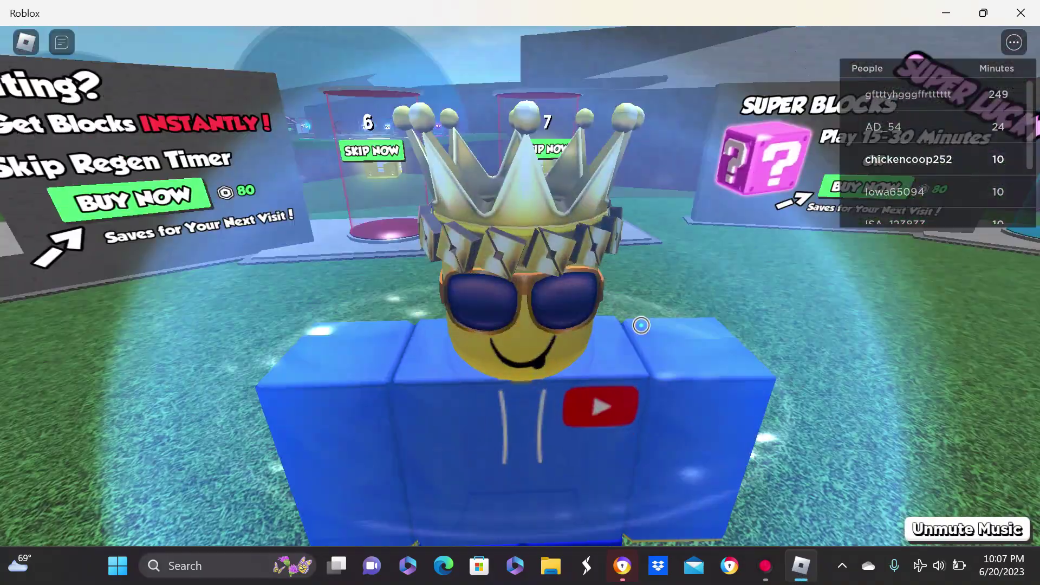
pyautogui.scroll(-3, 641, 325)
pyautogui.press('w')
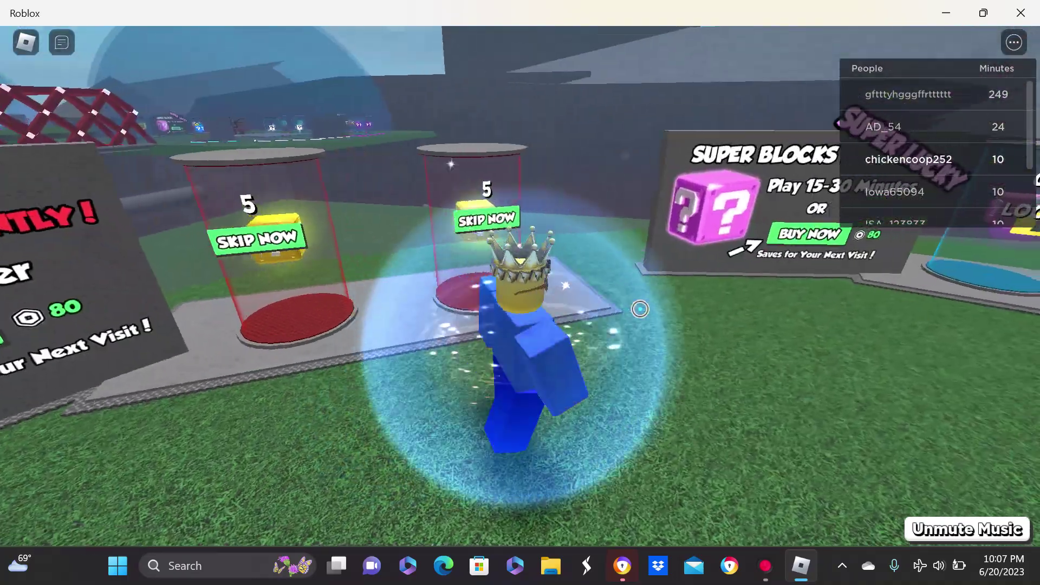
pyautogui.press('s')
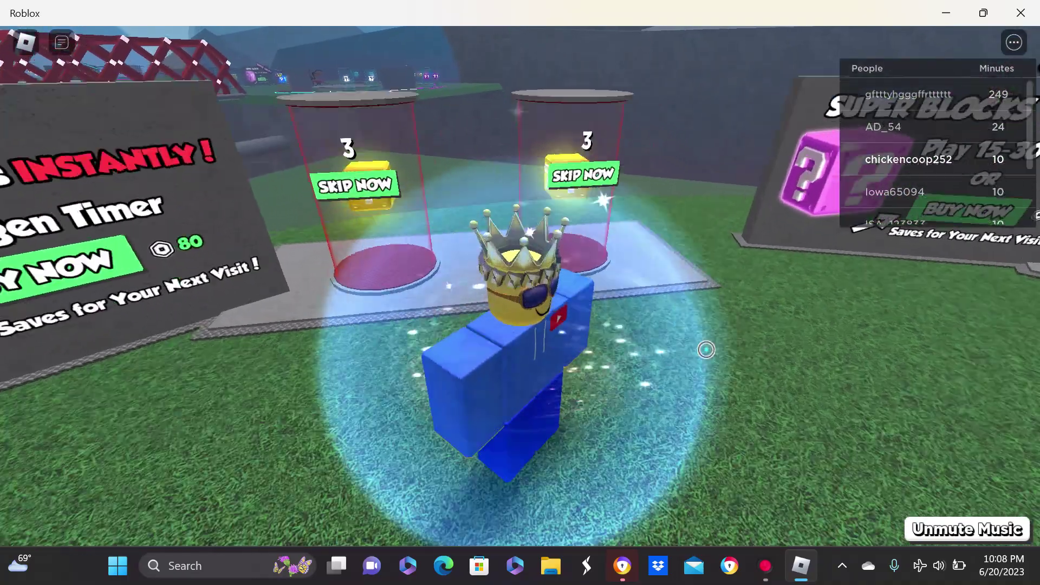
pyautogui.scroll(1, 705, 349)
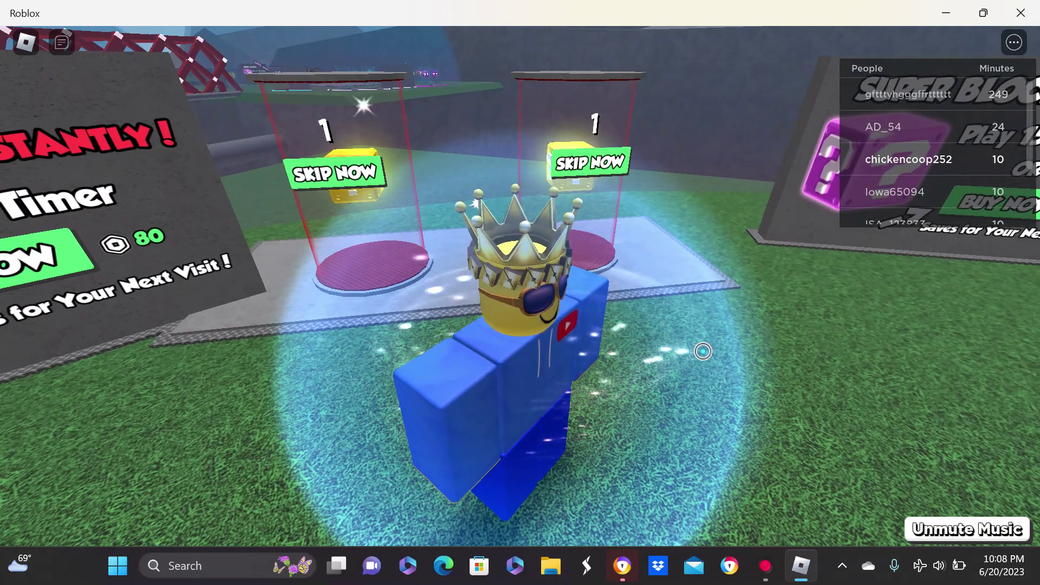
pyautogui.press('s')
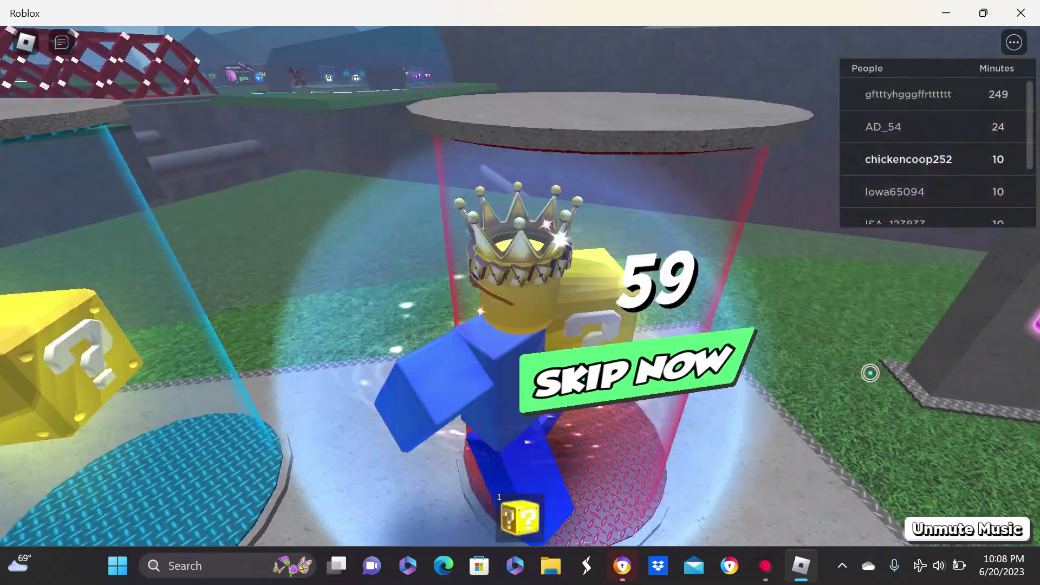
pyautogui.press('s')
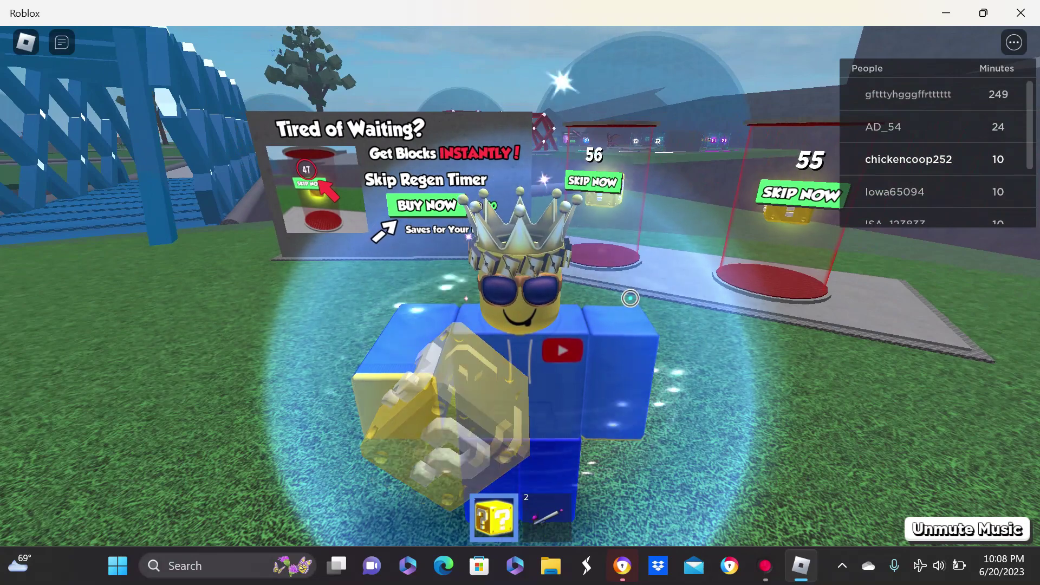
pyautogui.press('a')
# Equip the grey cannon and carry it across the blue bridge onto the grass.
pyautogui.click(572, 499)
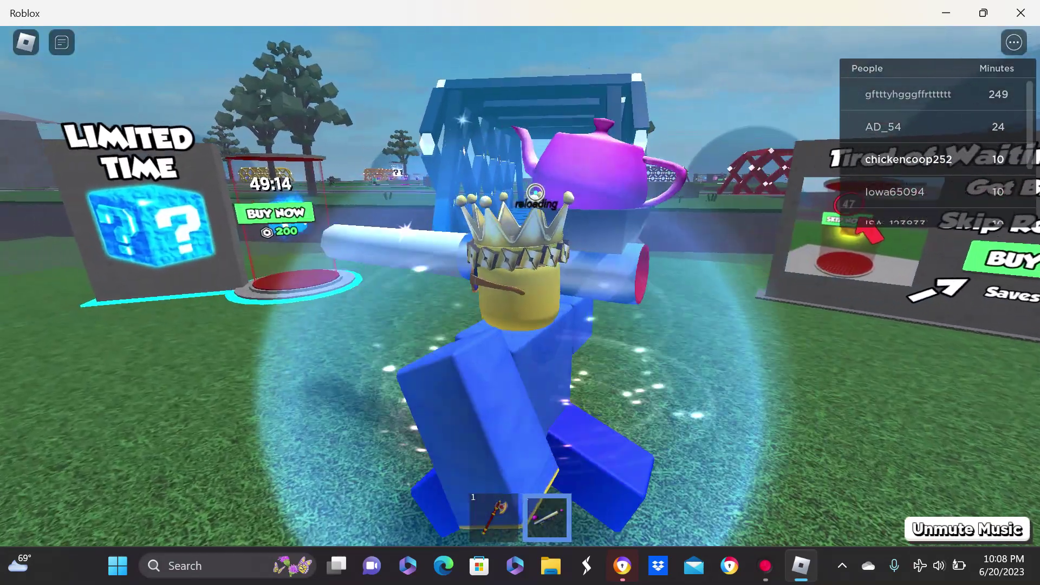
pyautogui.scroll(3, 528, 183)
pyautogui.scroll(3, 520, 287)
pyautogui.press('w')
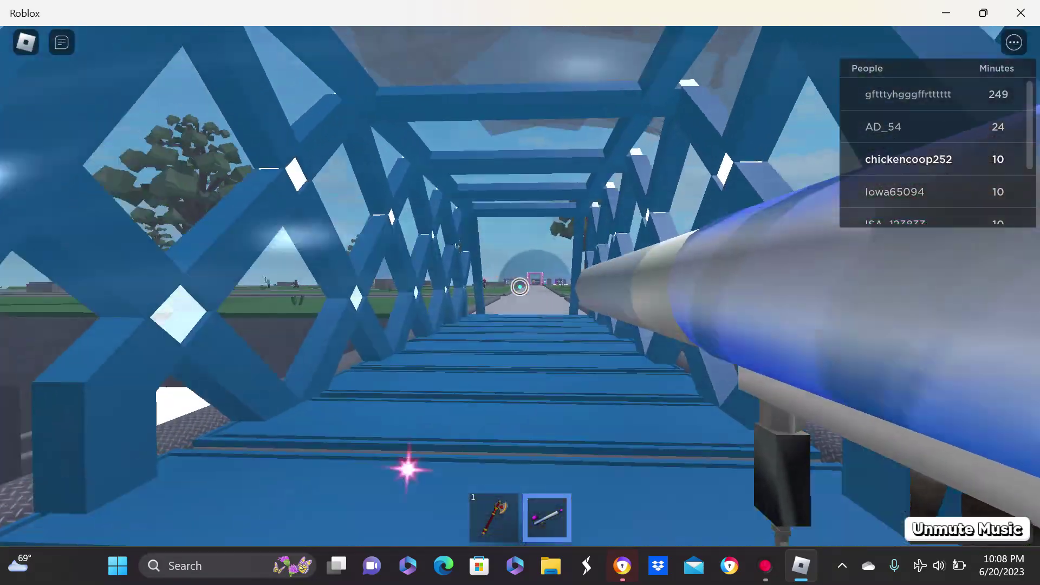
pyautogui.press('w')
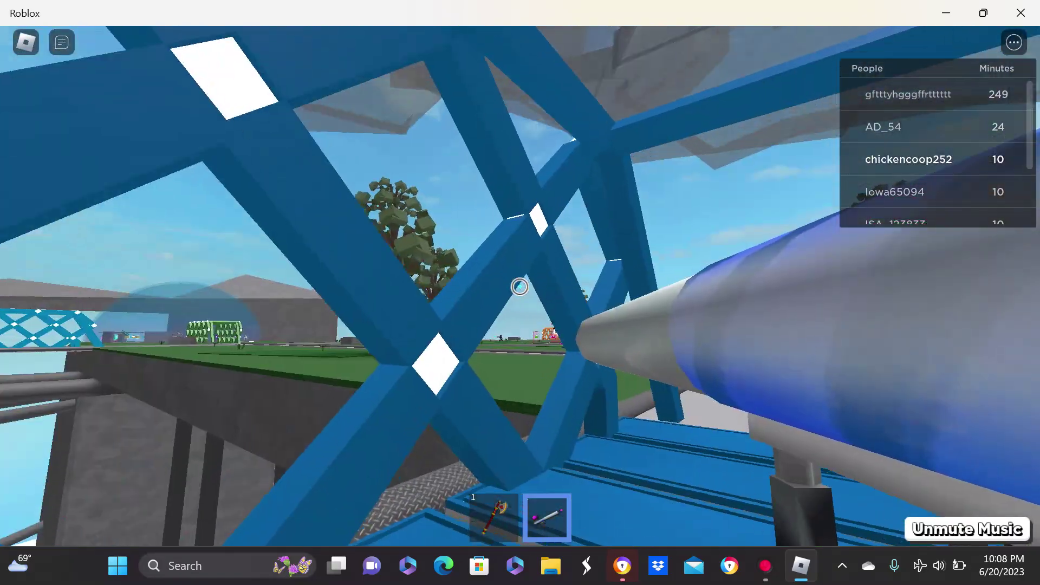
pyautogui.press('w')
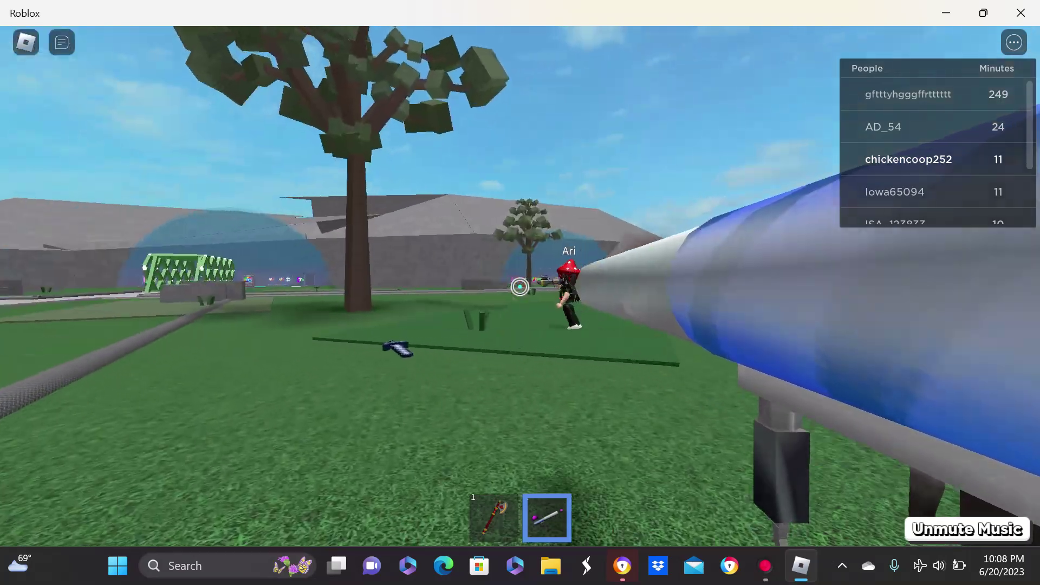
# Fire the cannon three times across the field, toward the tree and at the approaching player.
pyautogui.click(519, 287)
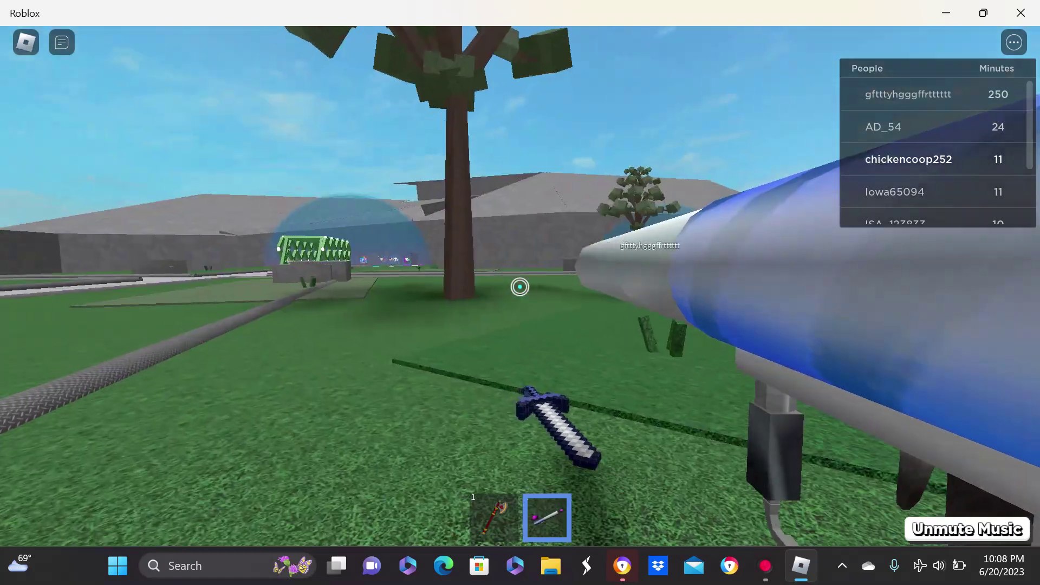
pyautogui.click(520, 286)
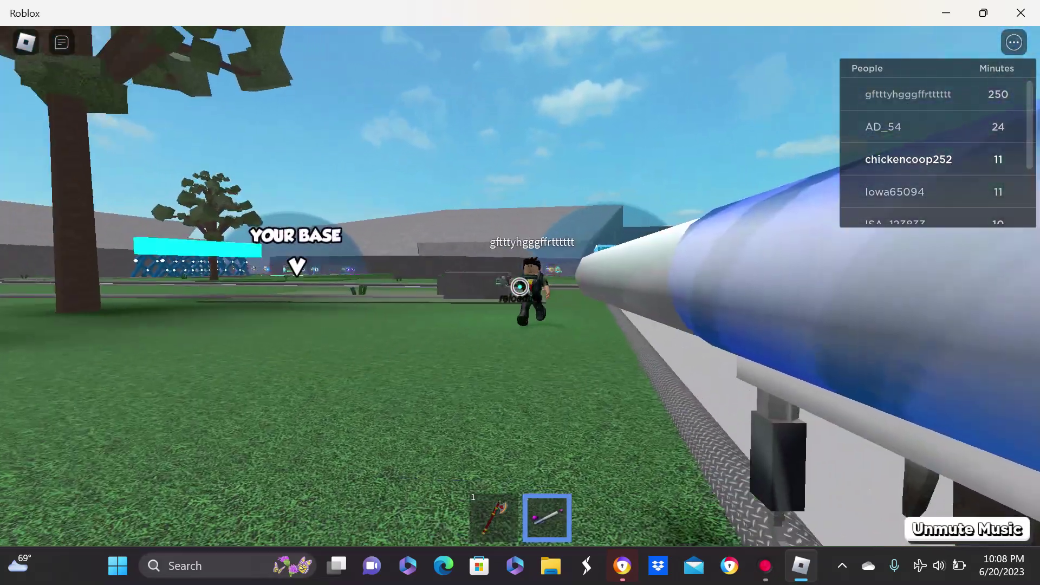
pyautogui.click(520, 286)
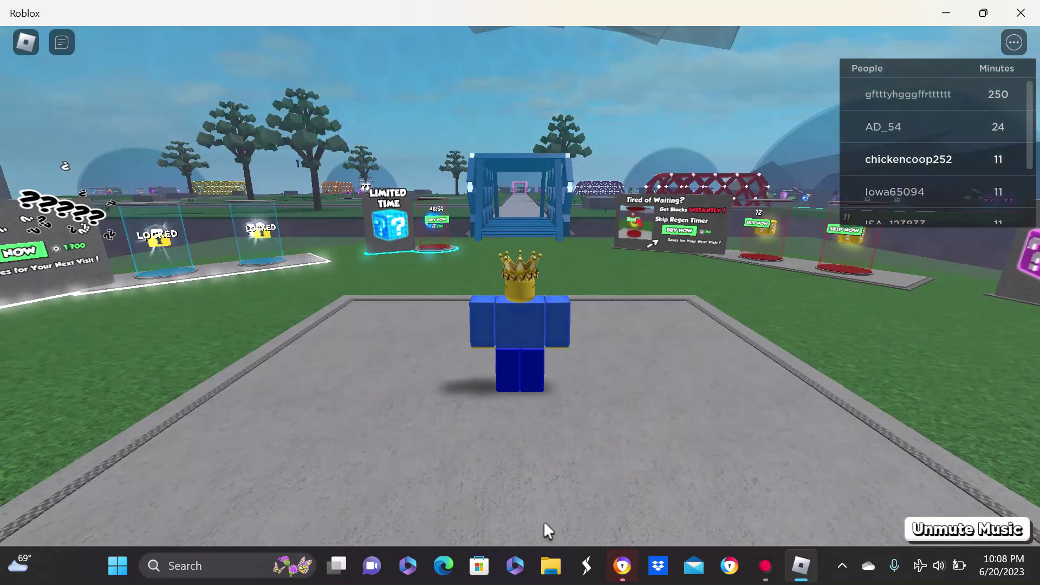
# Walk the avatar across the base, zoom in close, then bring up the Screen Recorder window.
pyautogui.press('d')
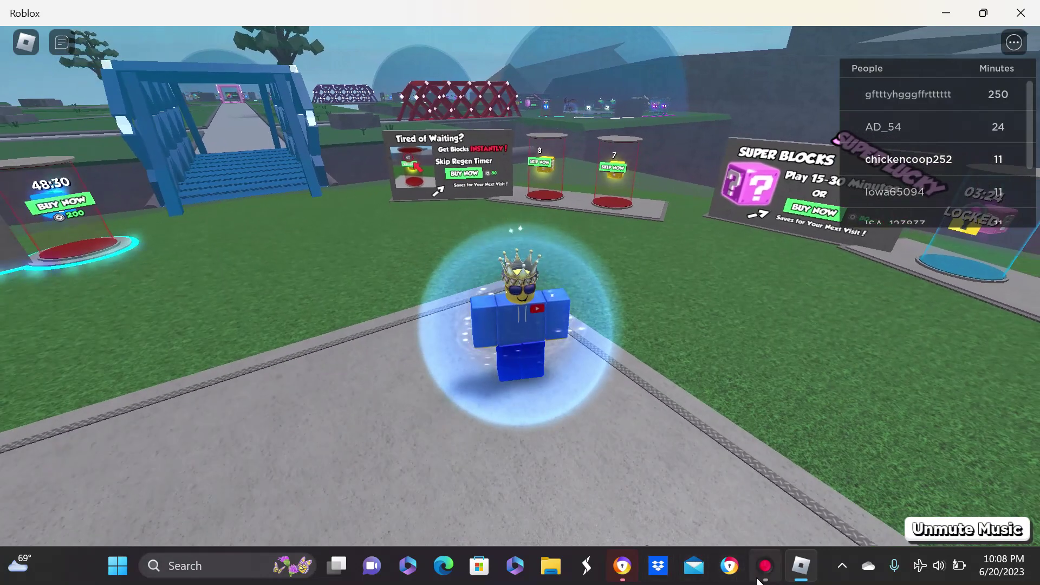
pyautogui.press('i')
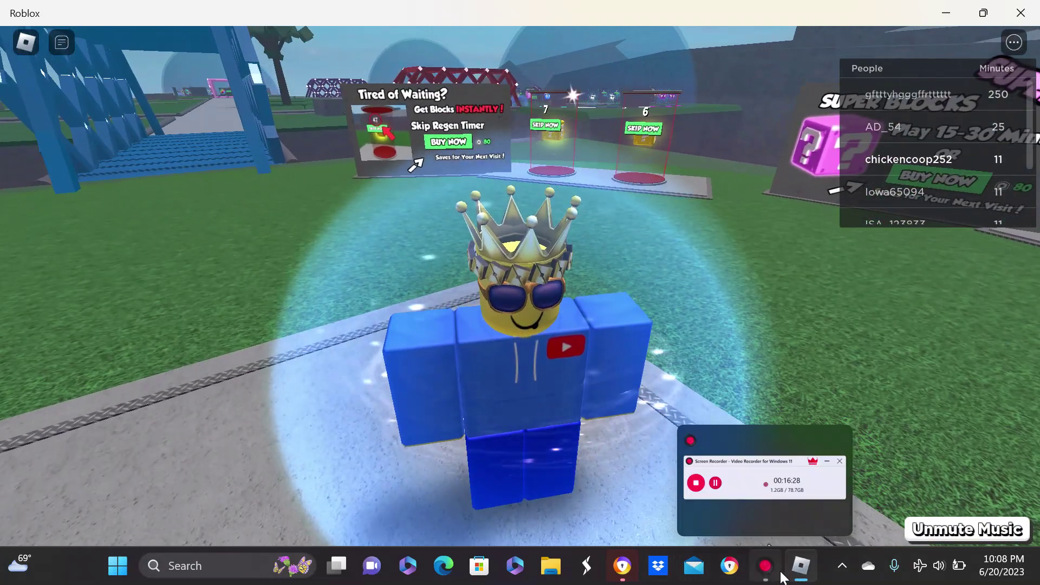
pyautogui.click(765, 565)
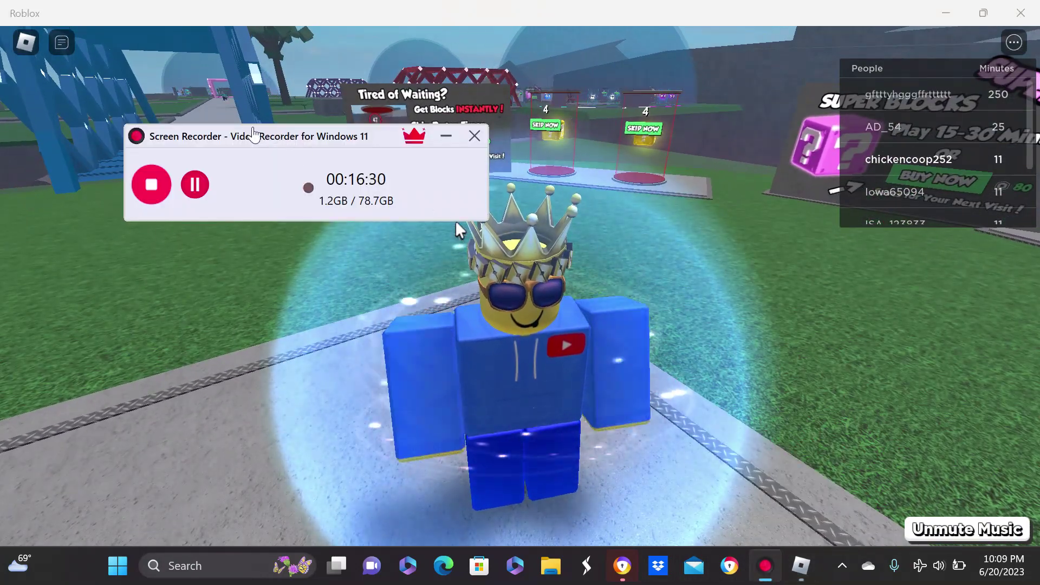